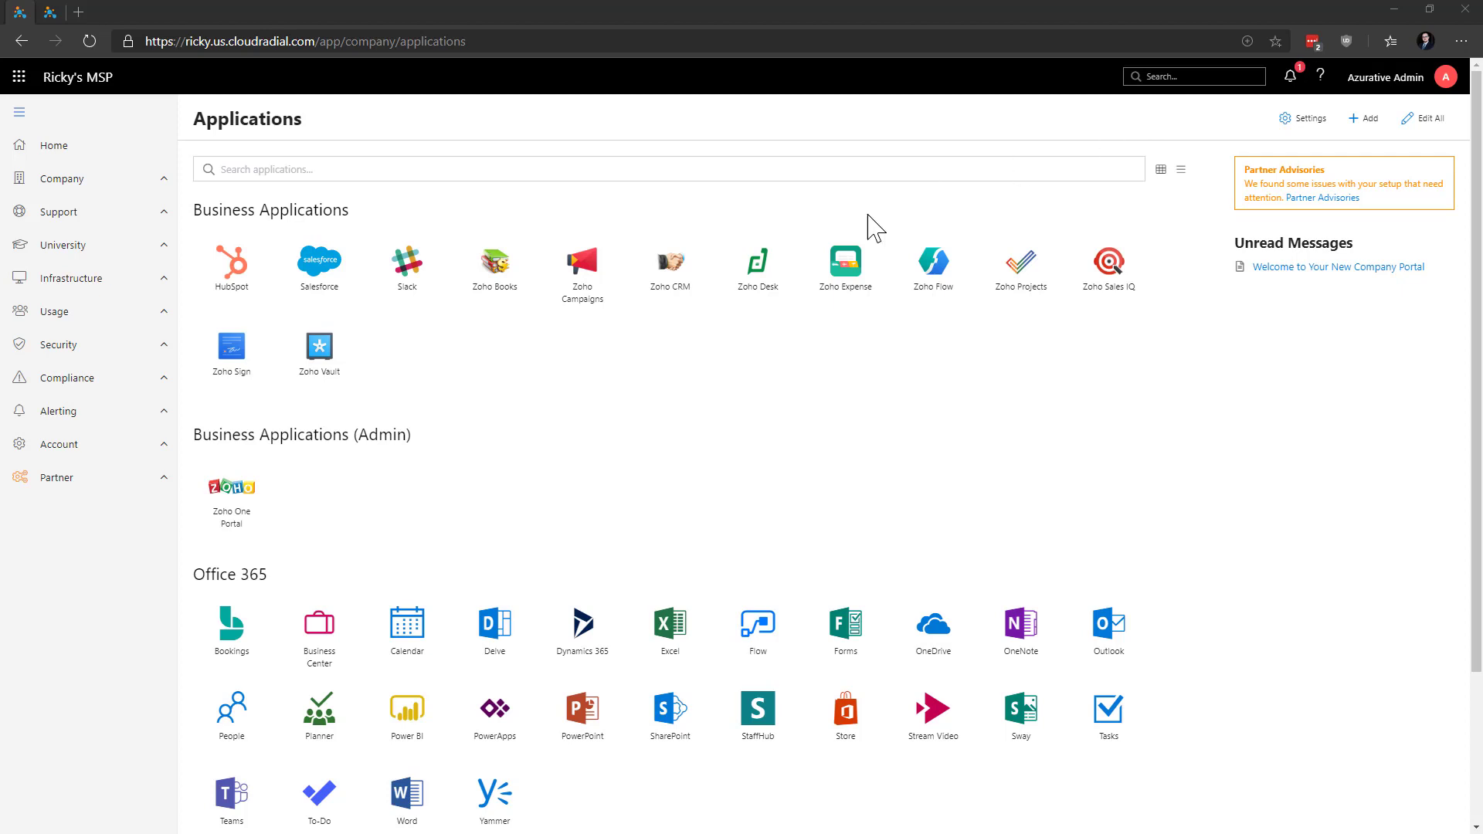
View the existing tokens under Partner Settings, then return to the Settings overview
left_click(129, 483)
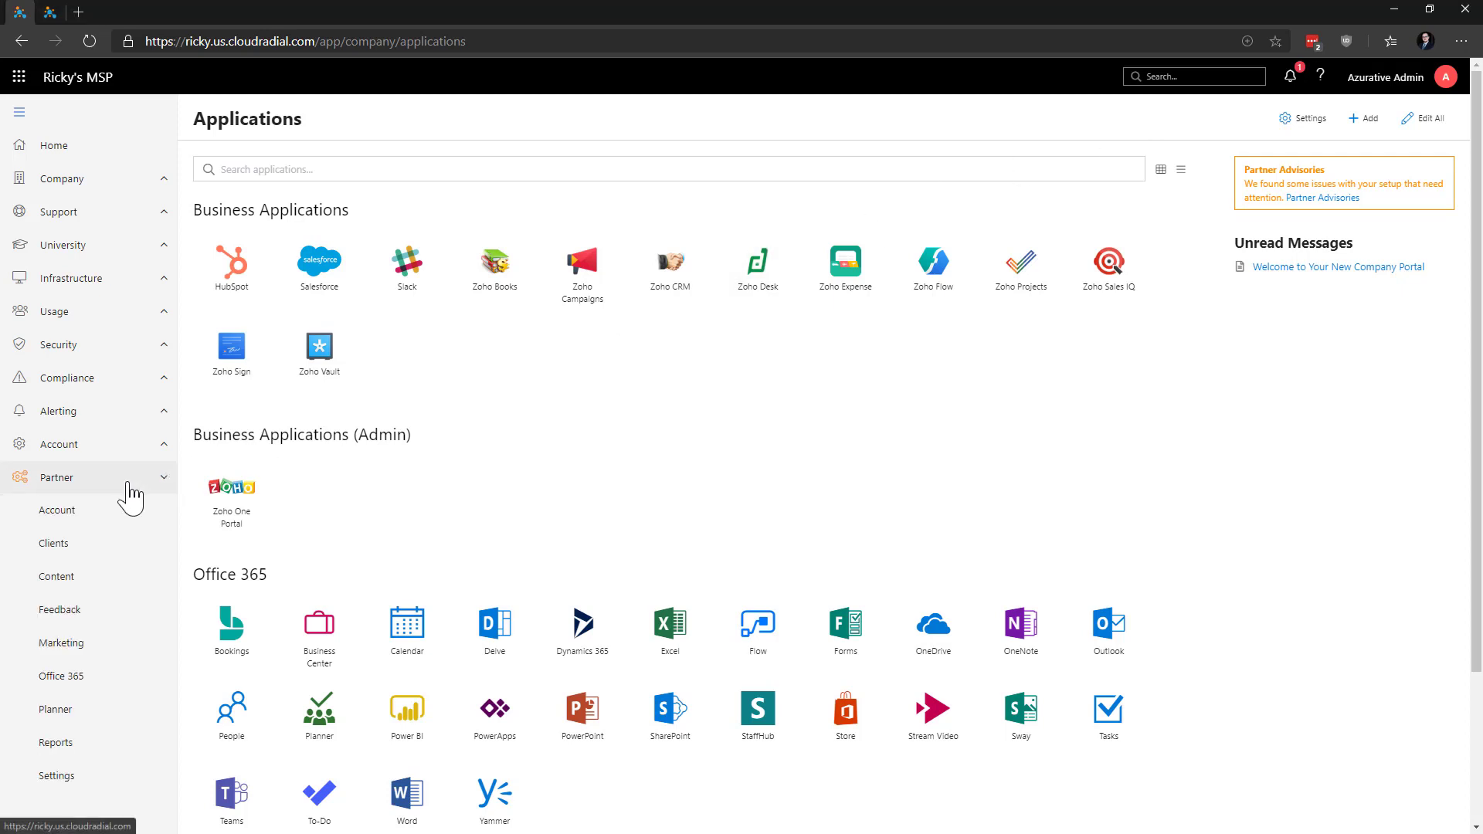
left_click(101, 793)
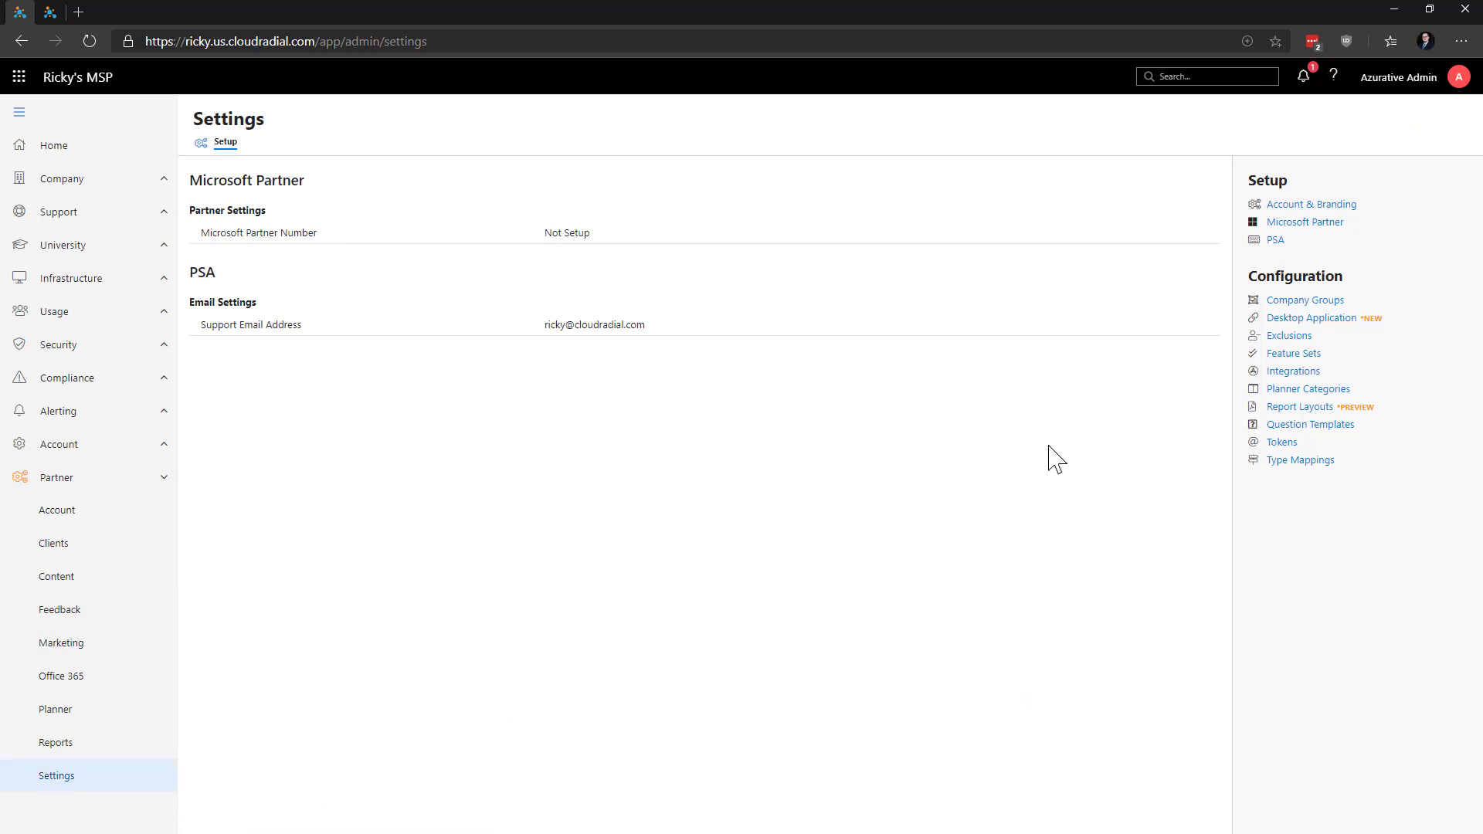
left_click(1282, 445)
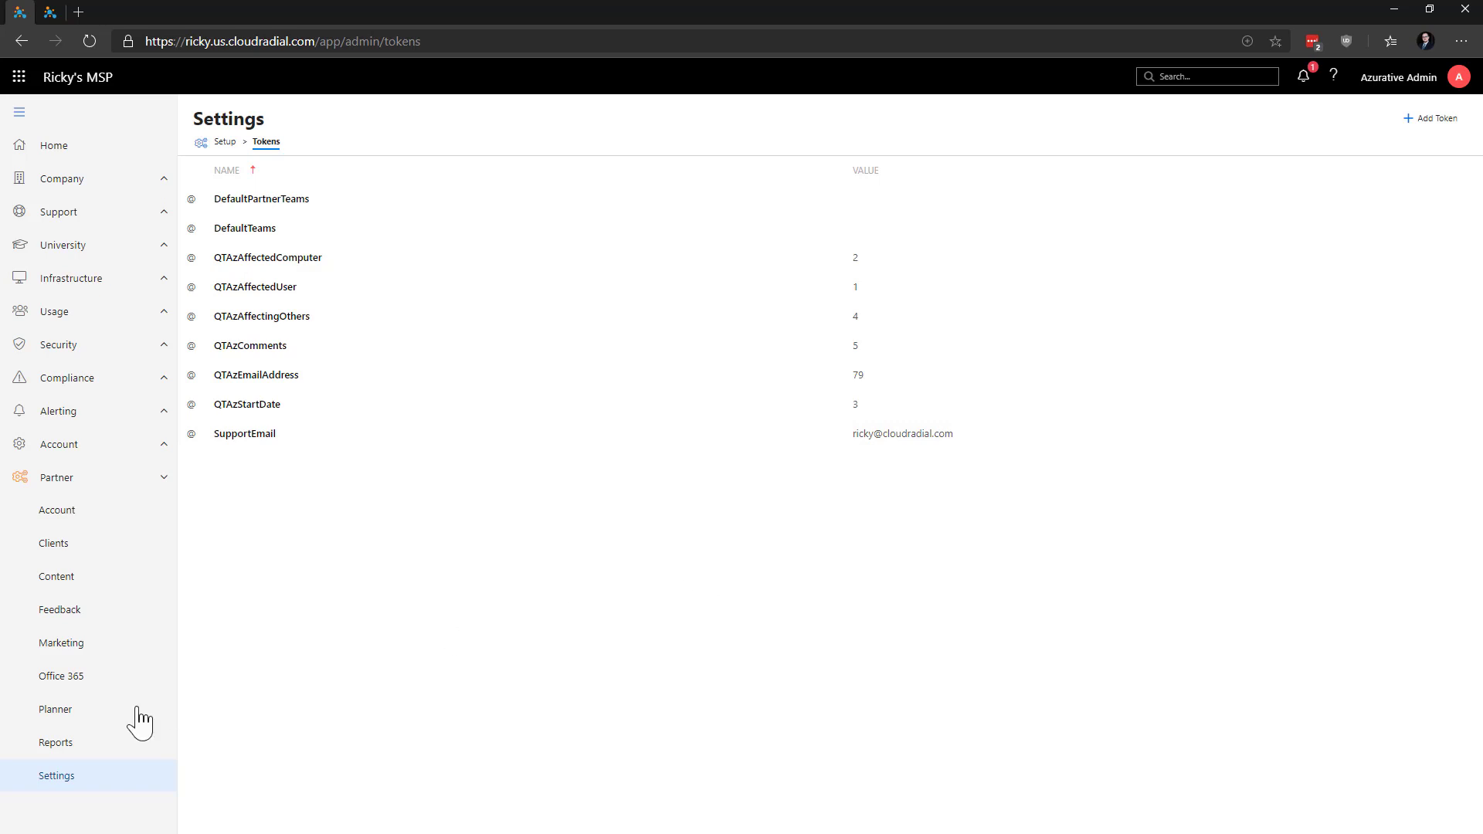
left_click(79, 782)
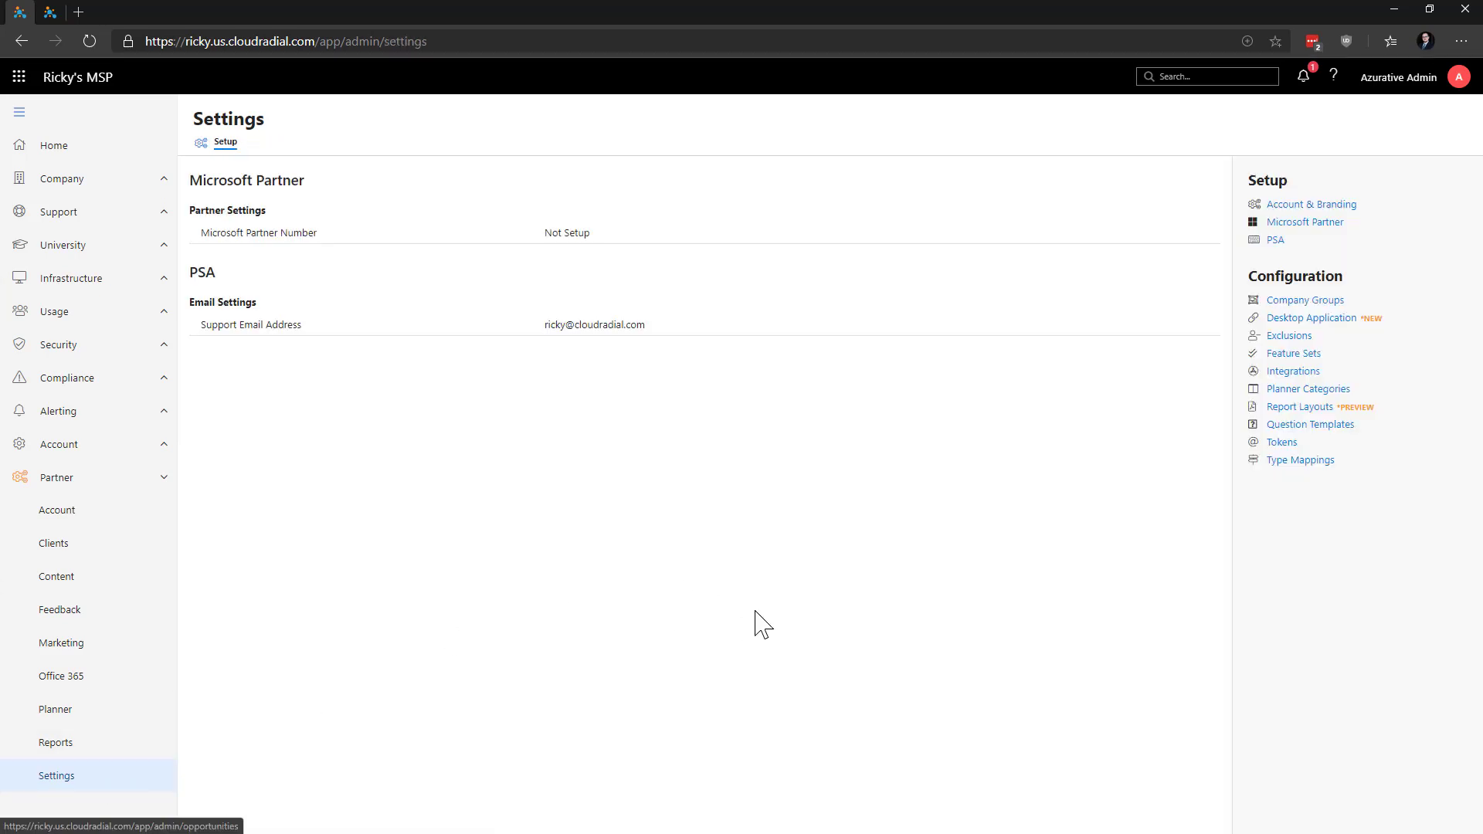
Open the Question Templates list from the Settings configuration options
left_click(1310, 427)
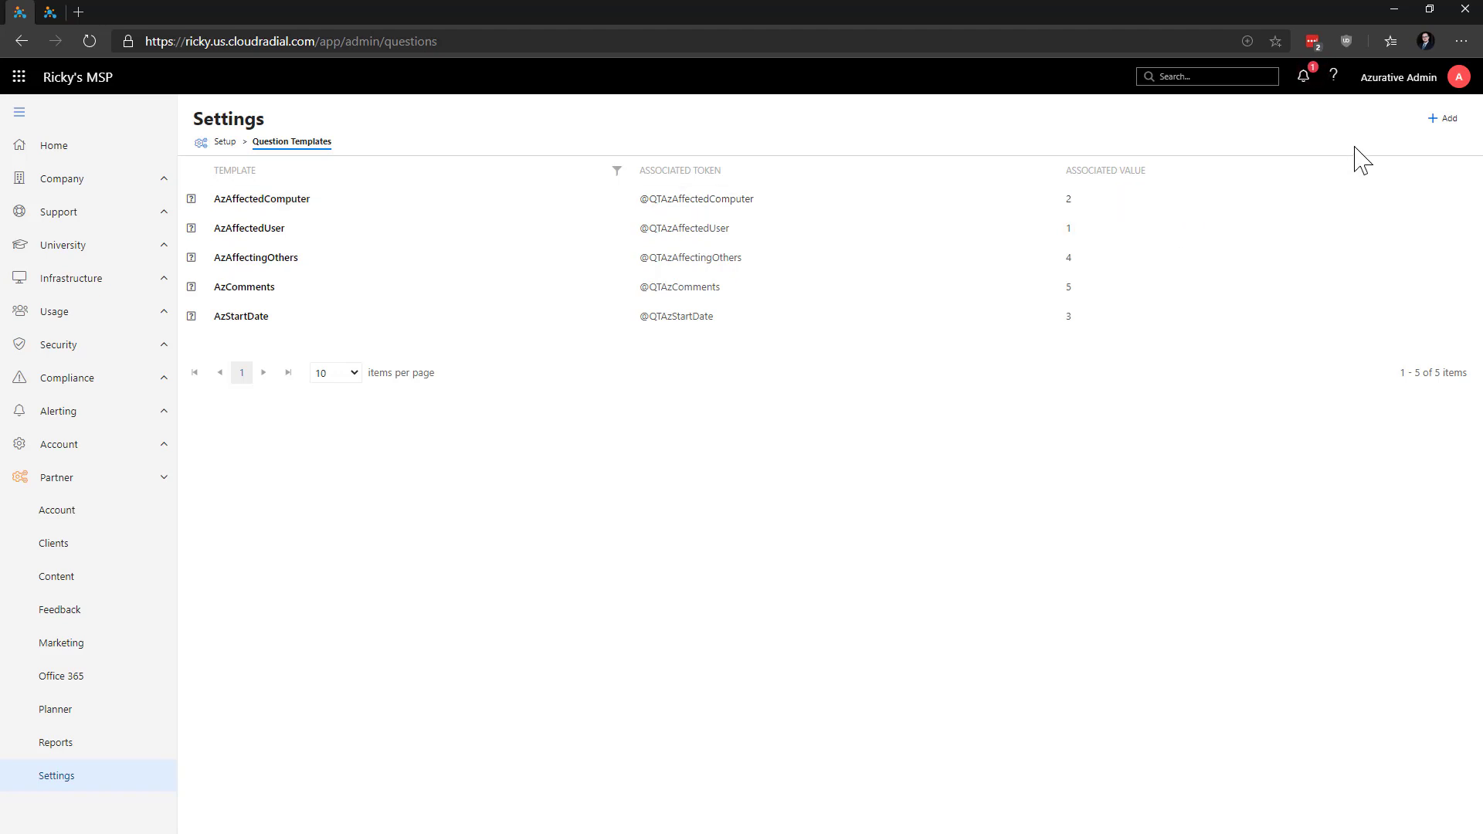
Start a new question template named 'Token Test' with the question 'What's Your Name?'
left_click(1438, 123)
left_click(1081, 154)
type("Token Test")
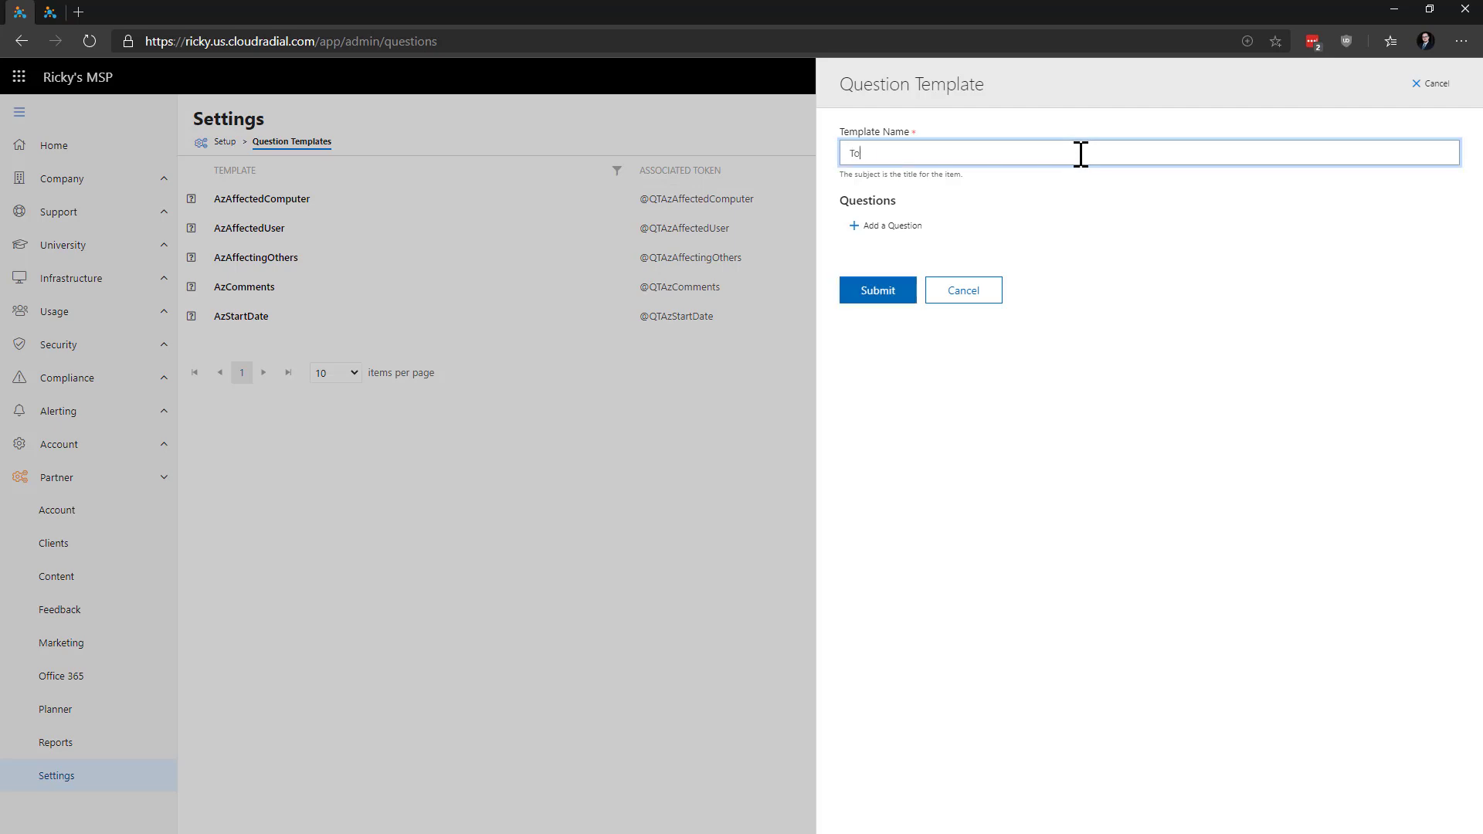
left_click(888, 226)
left_click(912, 338)
type("What's Your Name?")
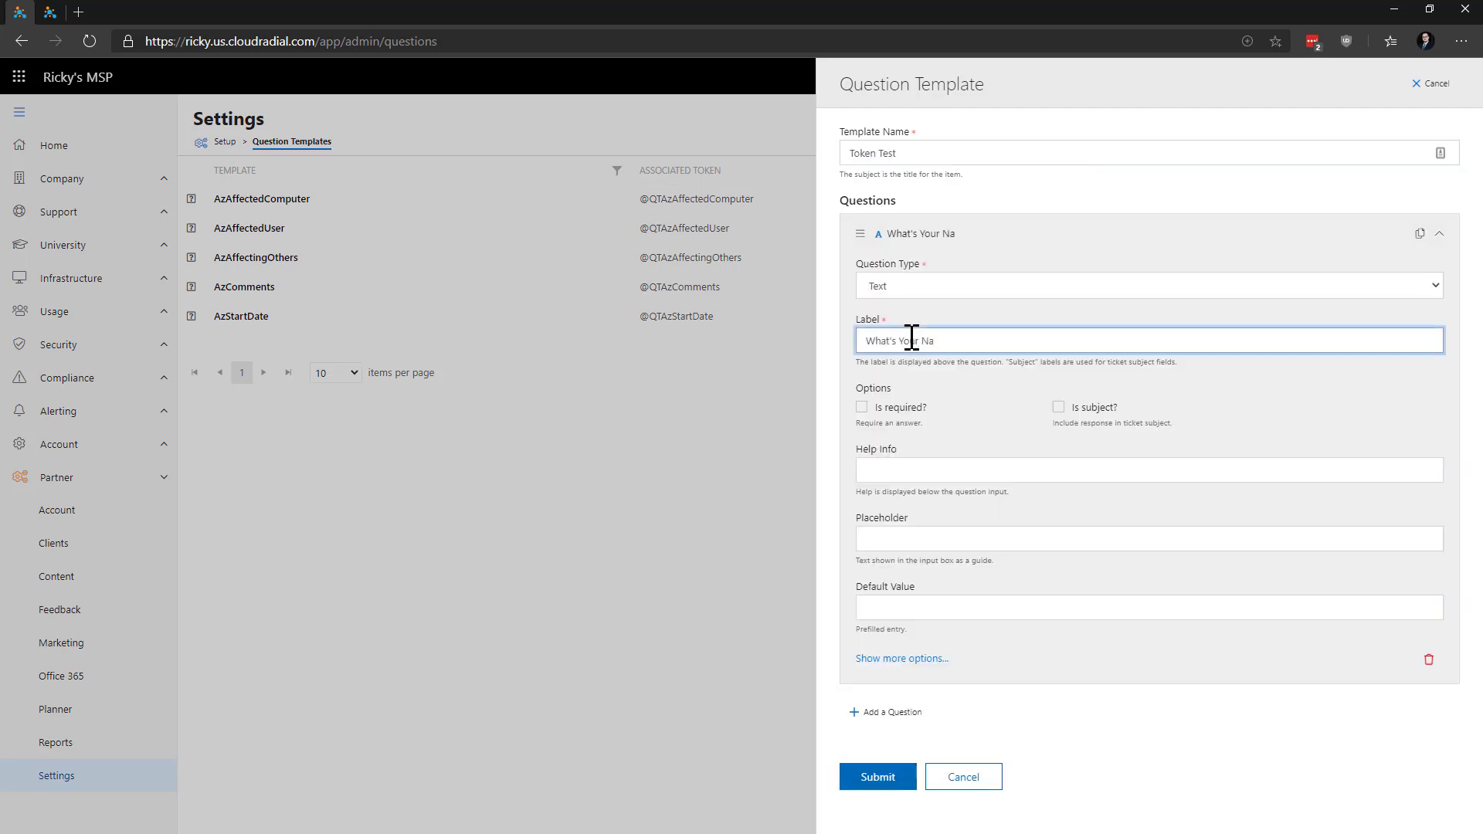
left_click(896, 235)
Add the questions 'What's your email?' and 'When do you start?', then submit the template
left_click(889, 280)
left_click(918, 396)
type("What's your email?")
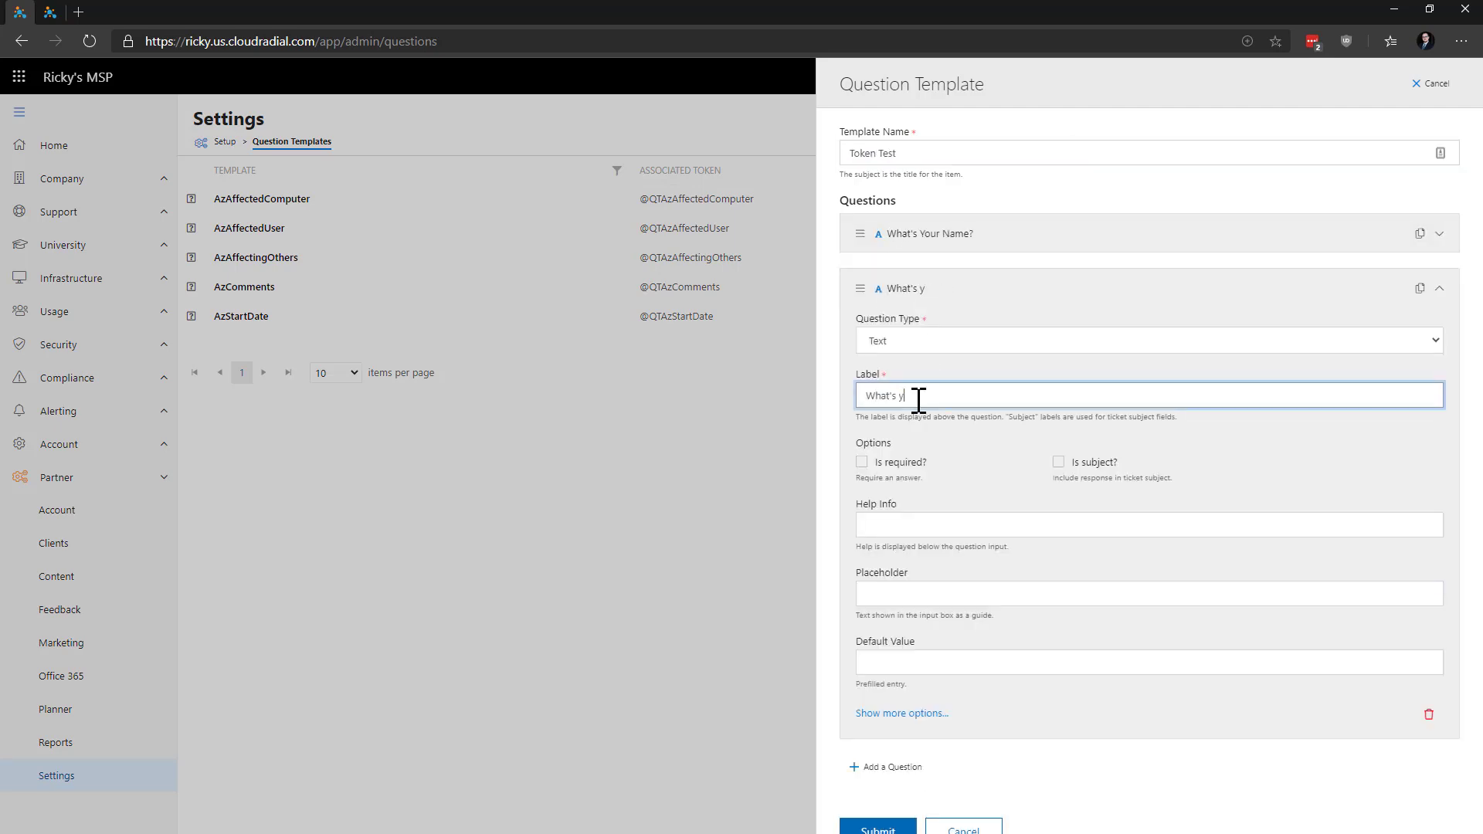
left_click(920, 288)
left_click(904, 331)
left_click(931, 454)
type("When do you start?")
left_click(918, 349)
left_click(887, 457)
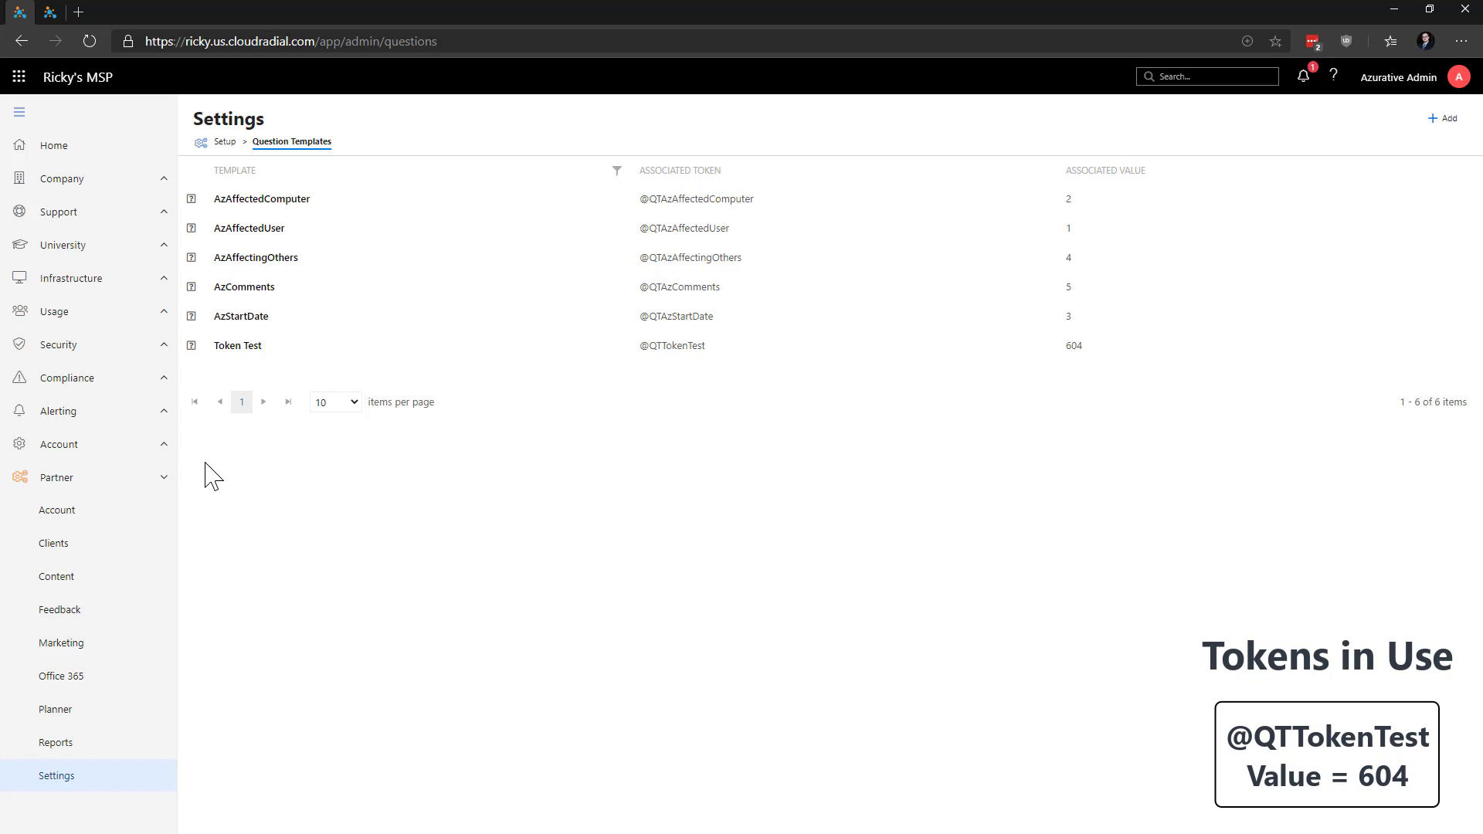
Open the Example Service Request Catalog - Tokens package from the Partner Content list
left_click(105, 585)
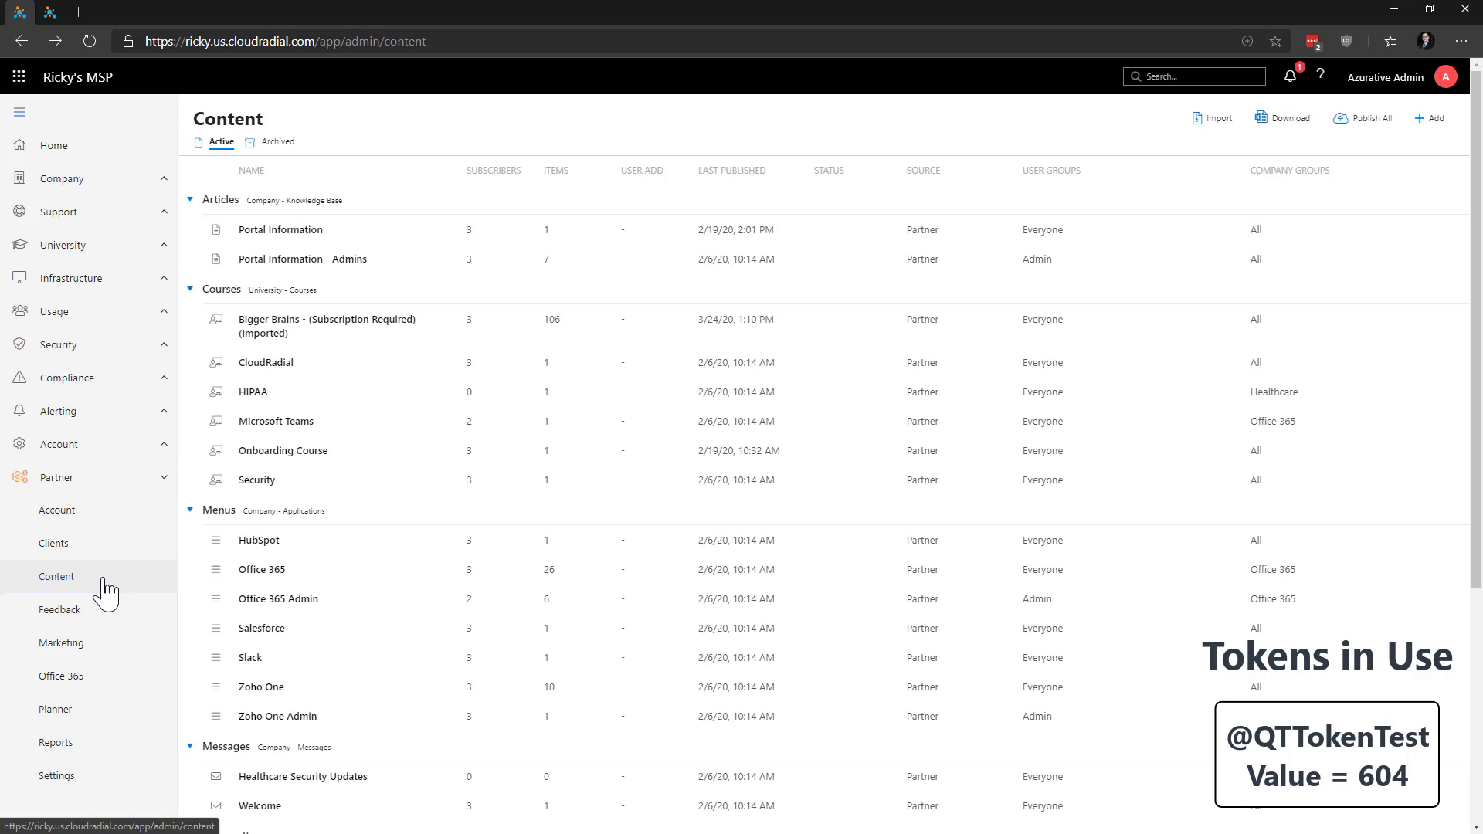
scroll(317, 591, "down", 1)
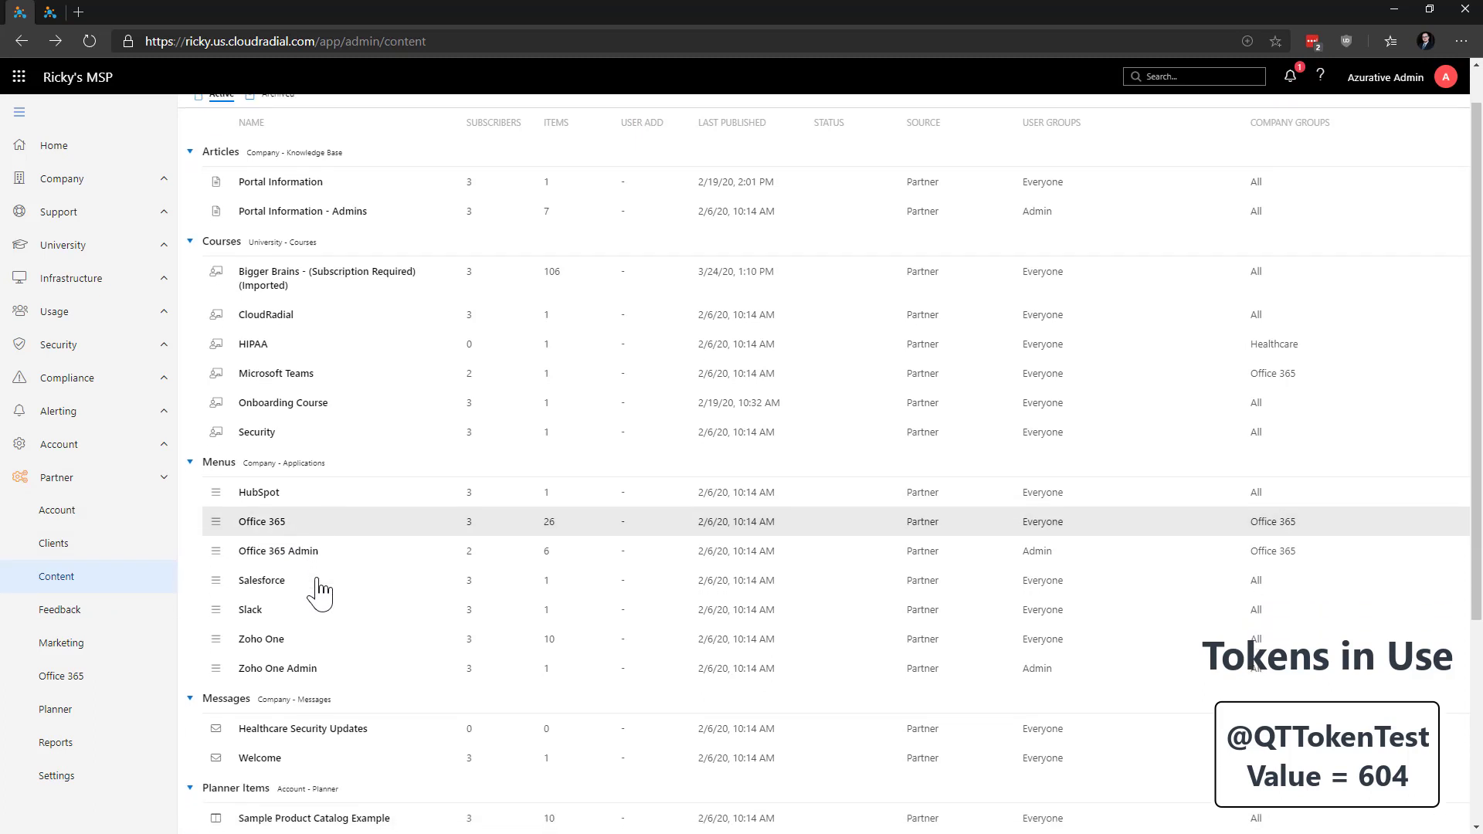
scroll(319, 591, "down", 3)
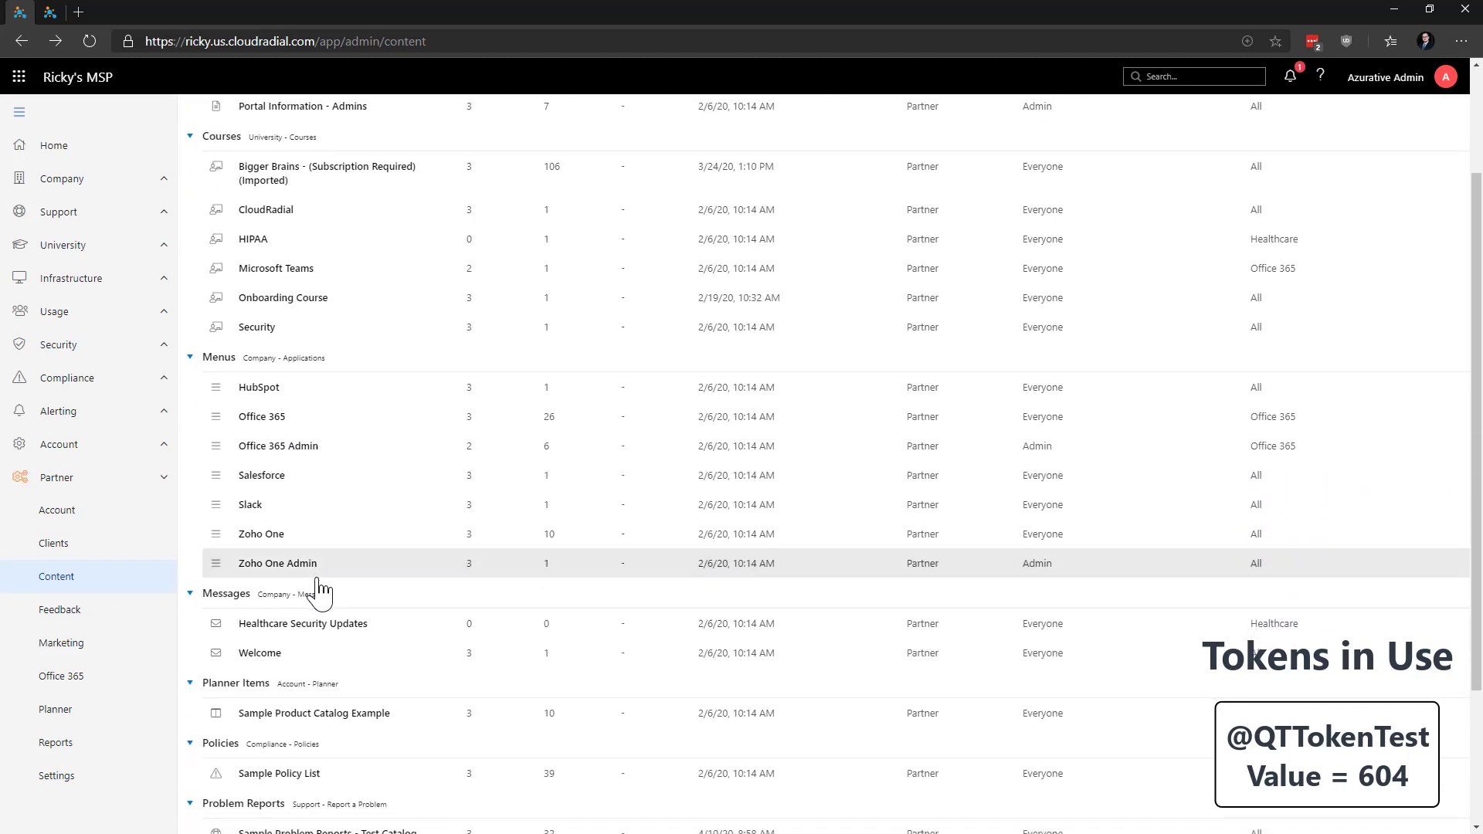
scroll(321, 591, "down", 1)
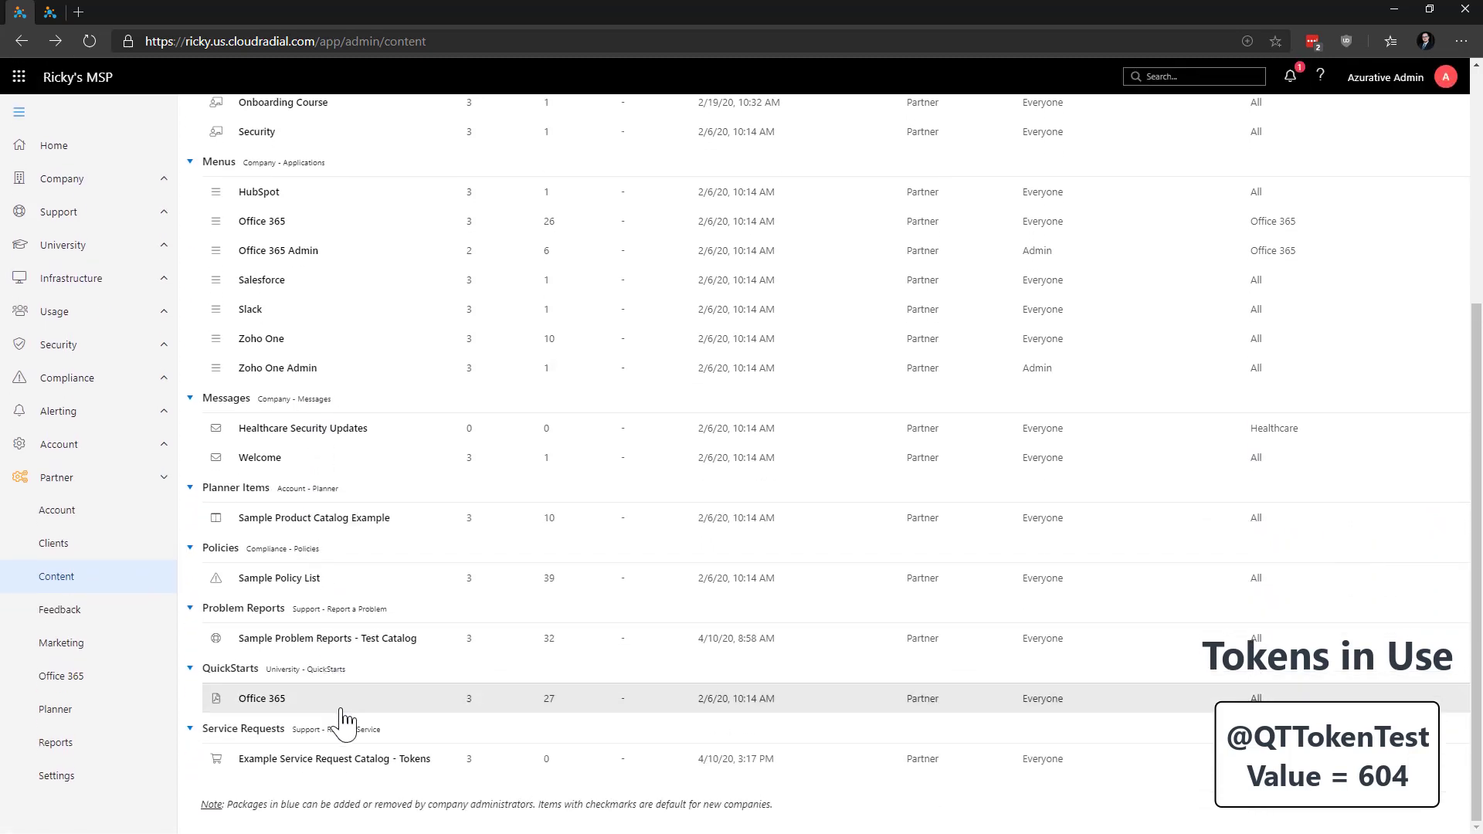
left_click(349, 760)
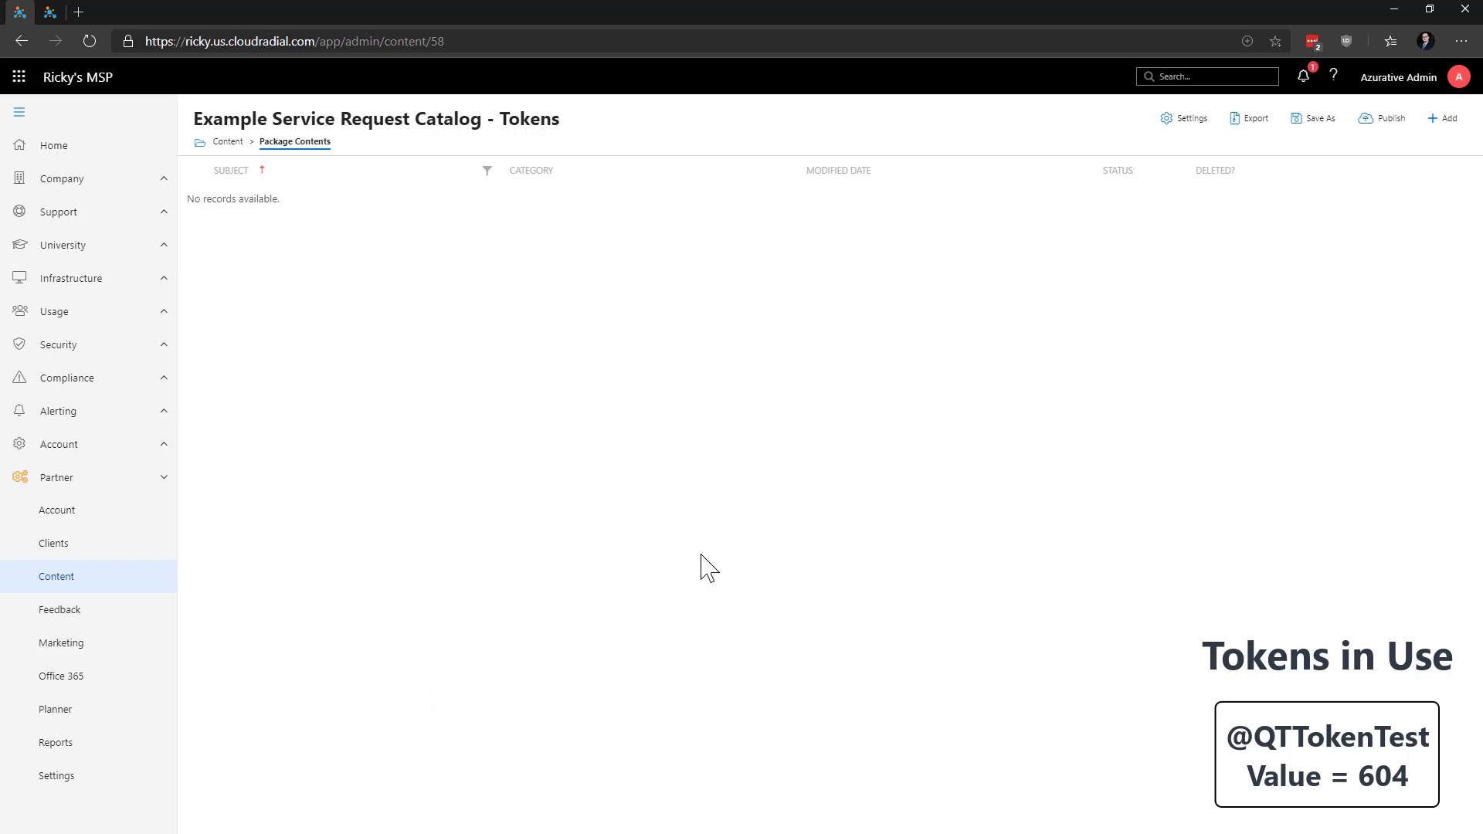
Create a new service request with 'Test' entered as category and in the next four fields
left_click(1447, 123)
left_click(1347, 185)
type("Test")
key("Tab")
type("Test")
key("Tab")
type("Test")
key("Tab")
type("Test")
key("Tab")
type("Test")
Delete the Comments question from the request form
scroll(1248, 500, "down", 4)
left_click(1402, 687)
scroll(1402, 687, "down", 3)
left_click(1428, 817)
left_click(699, 193)
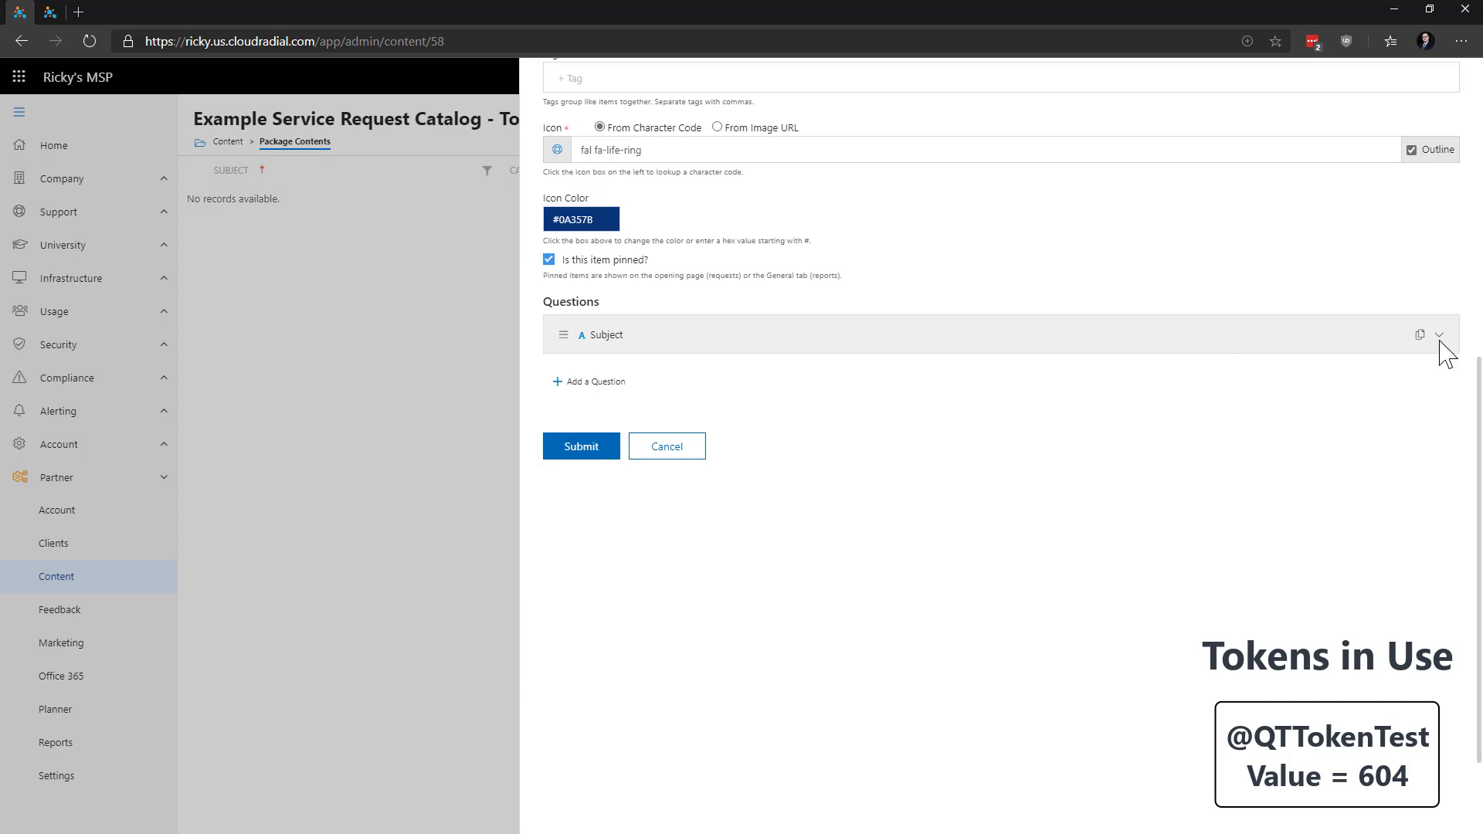
left_click(604, 339)
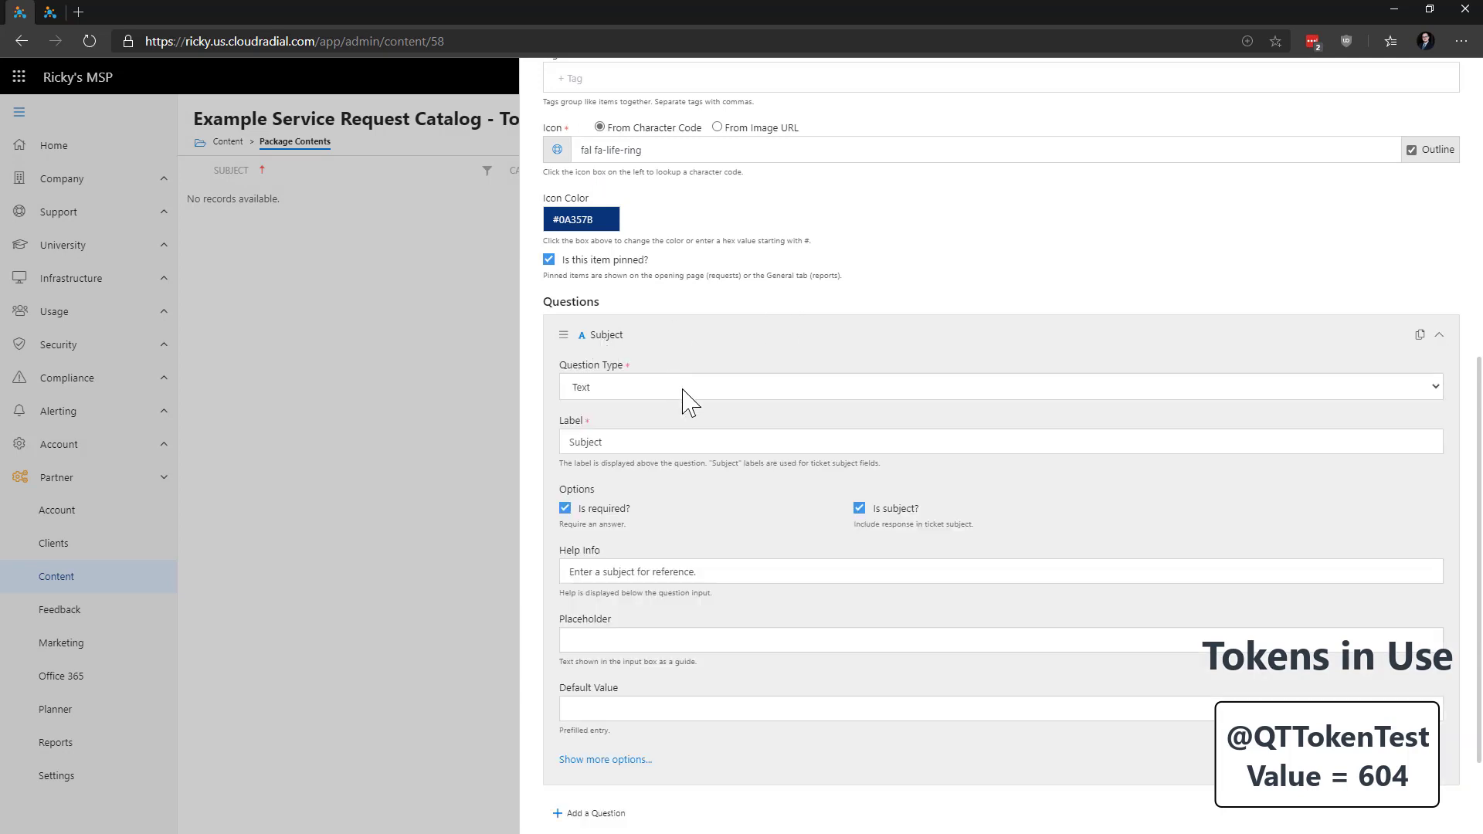
left_click(685, 390)
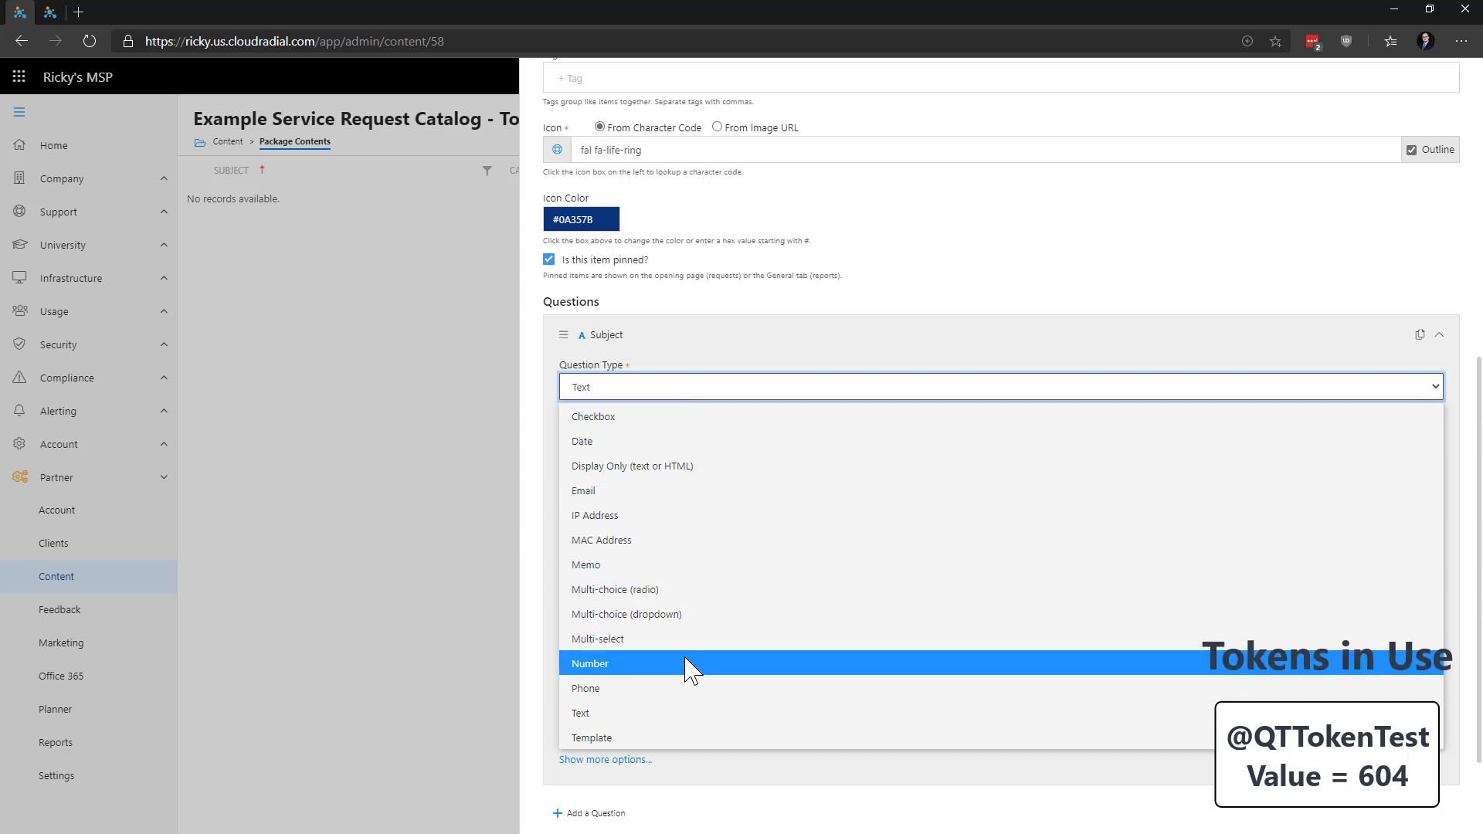
left_click(682, 741)
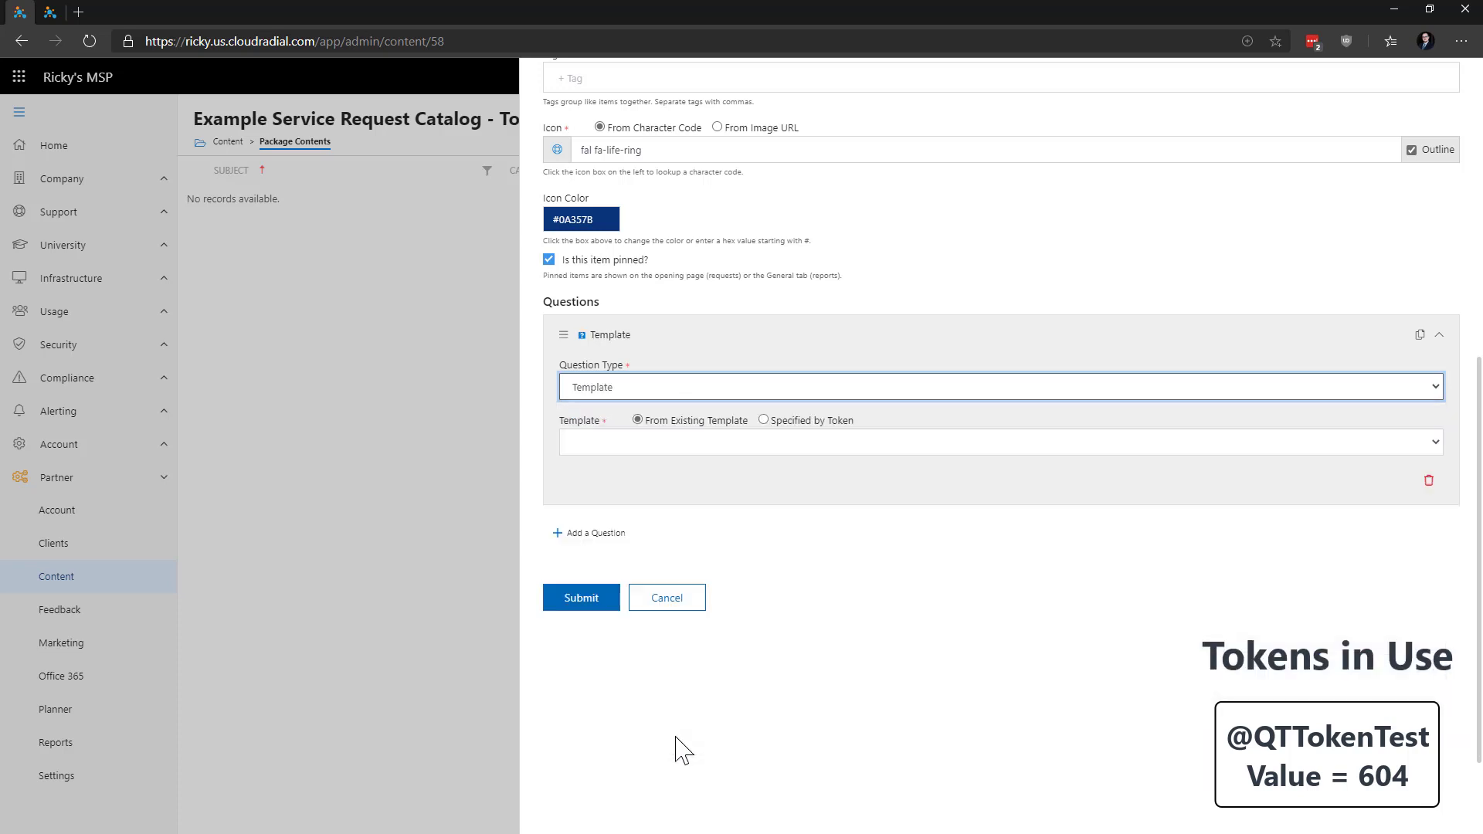
left_click(763, 420)
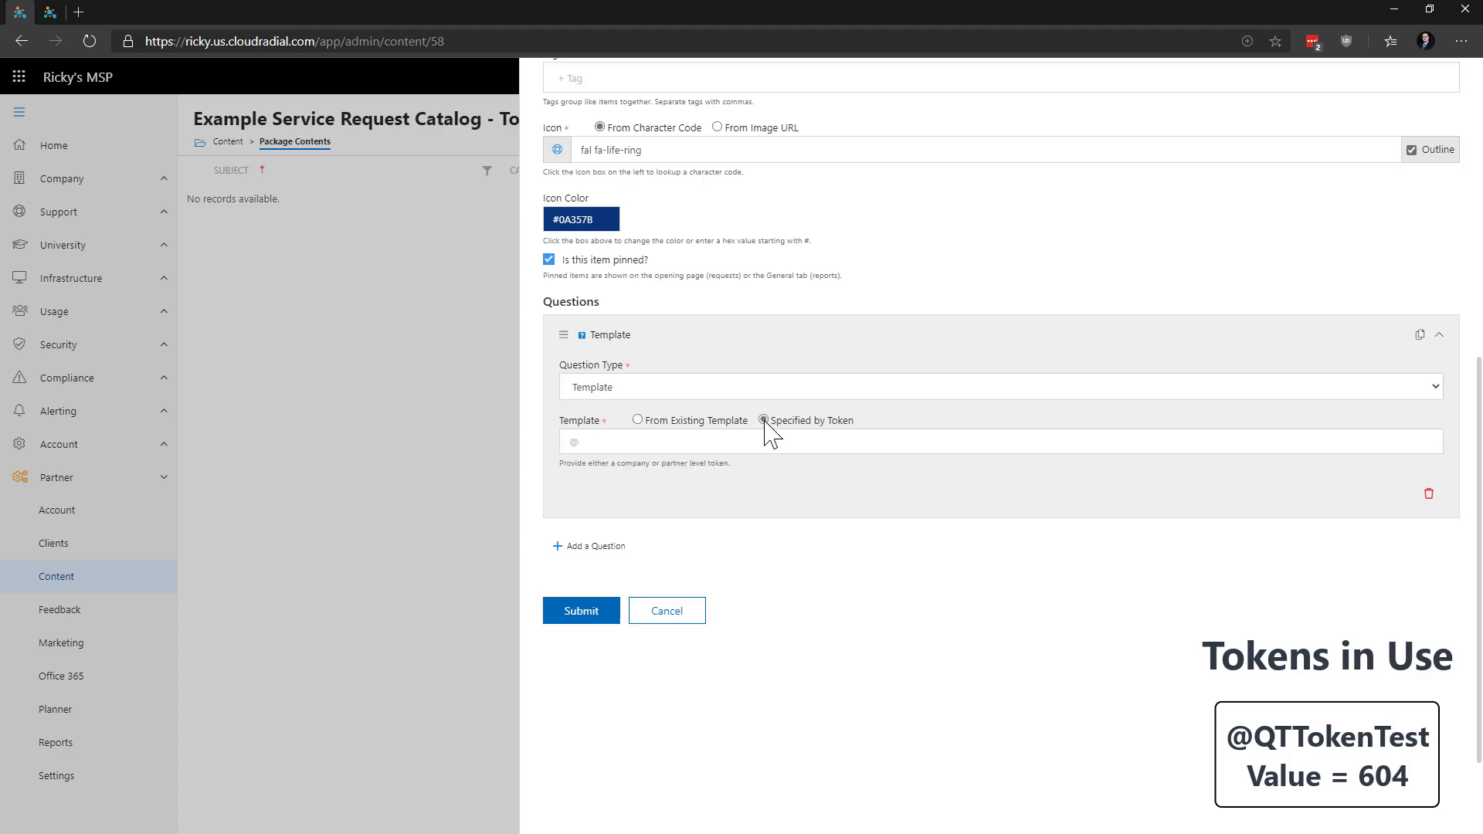
left_click(730, 445)
type("@")
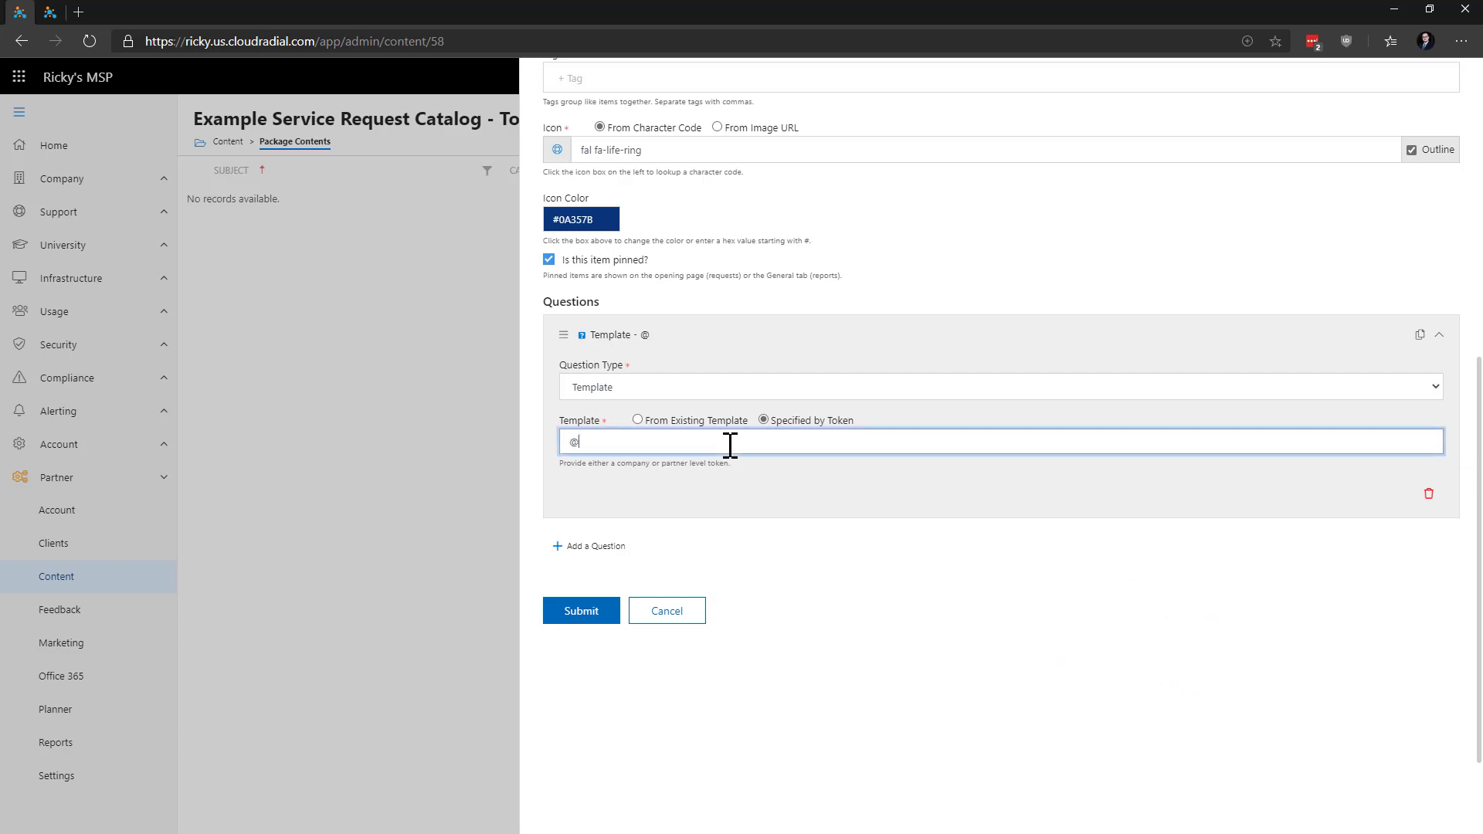
type("QTTokenTest")
Submit the Test request, publish the catalog, and go to Support > Request Service
left_click(609, 614)
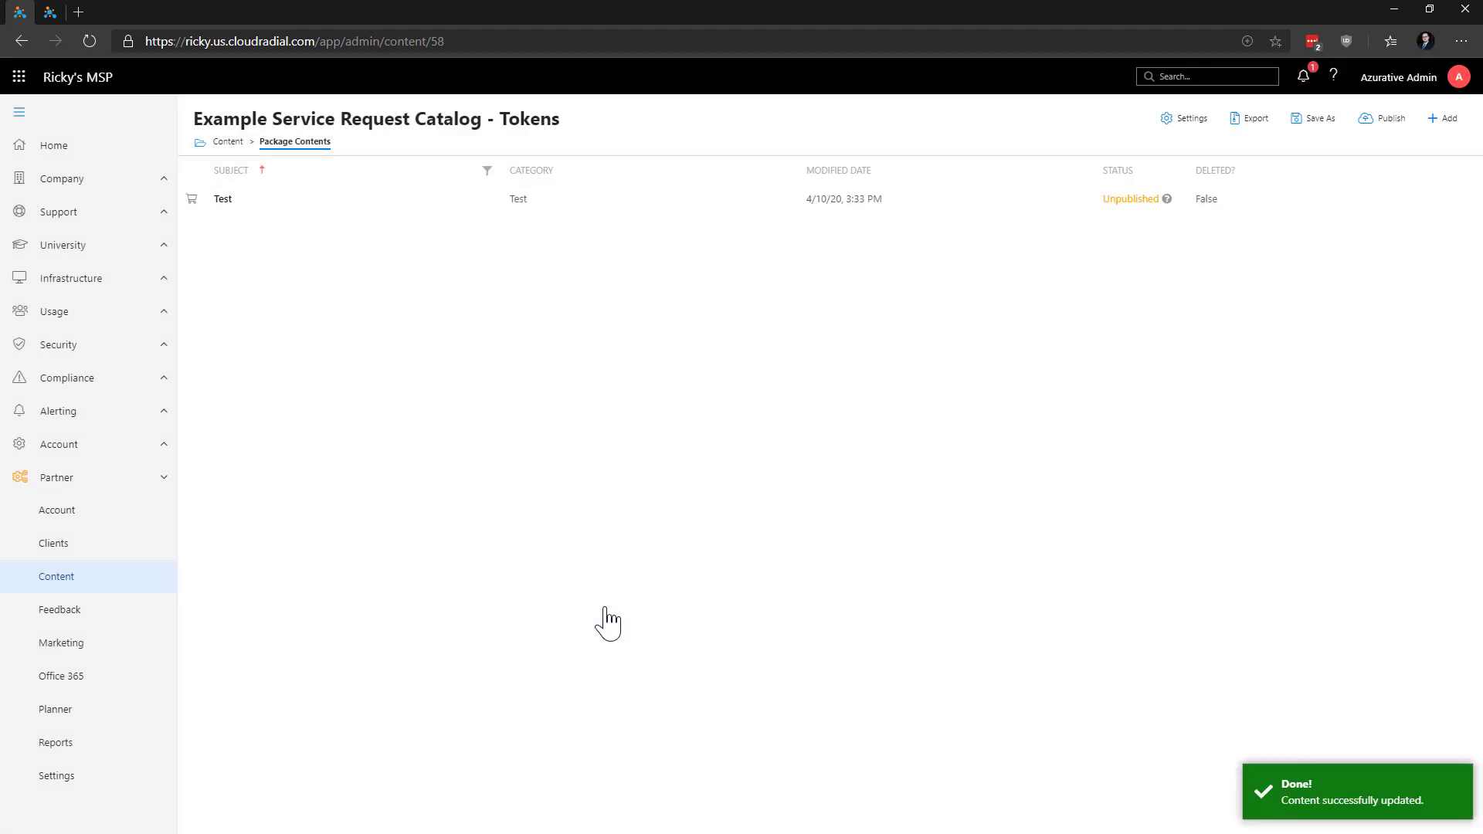
left_click(1371, 122)
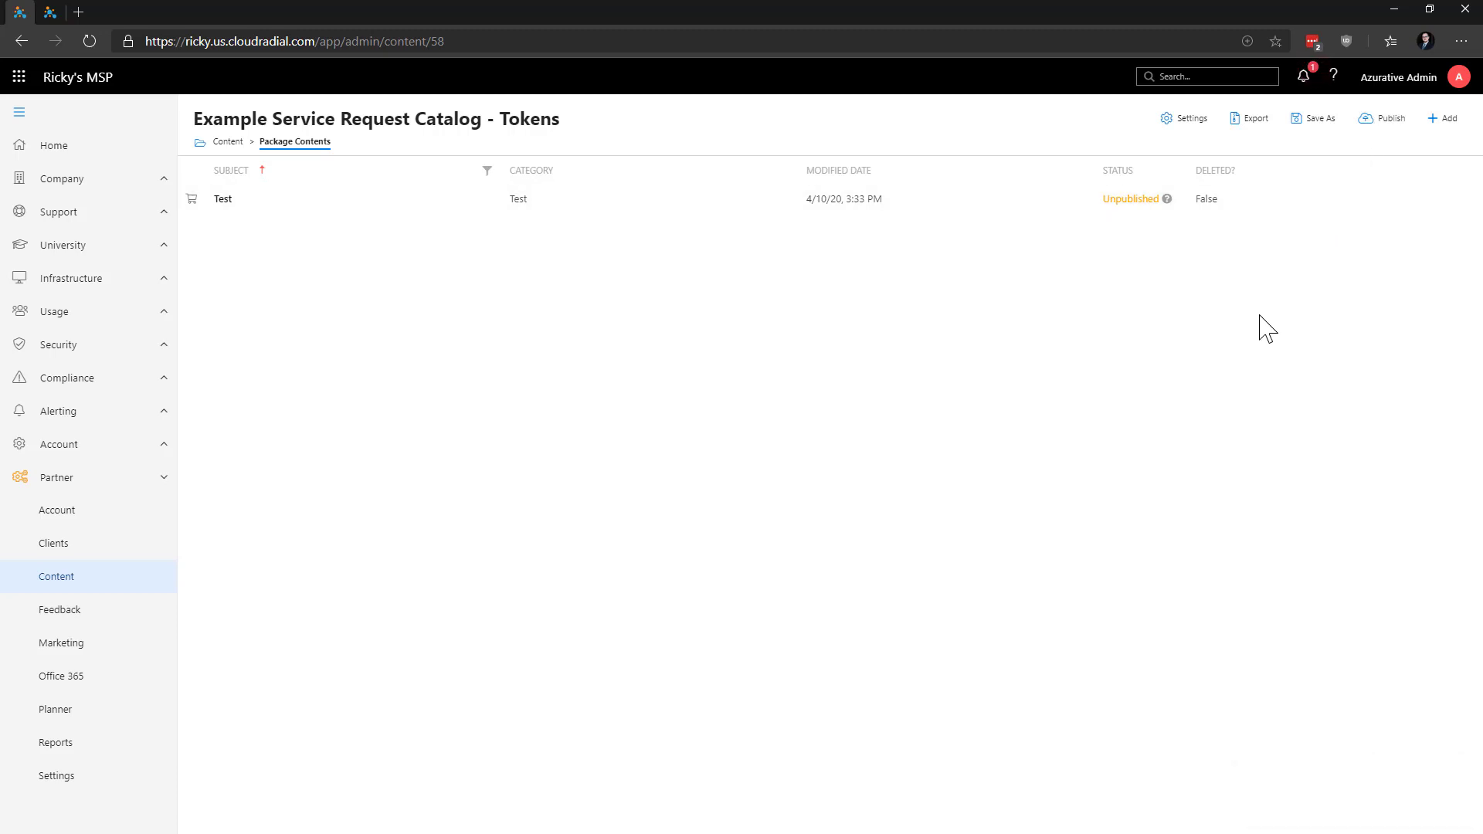
left_click(163, 215)
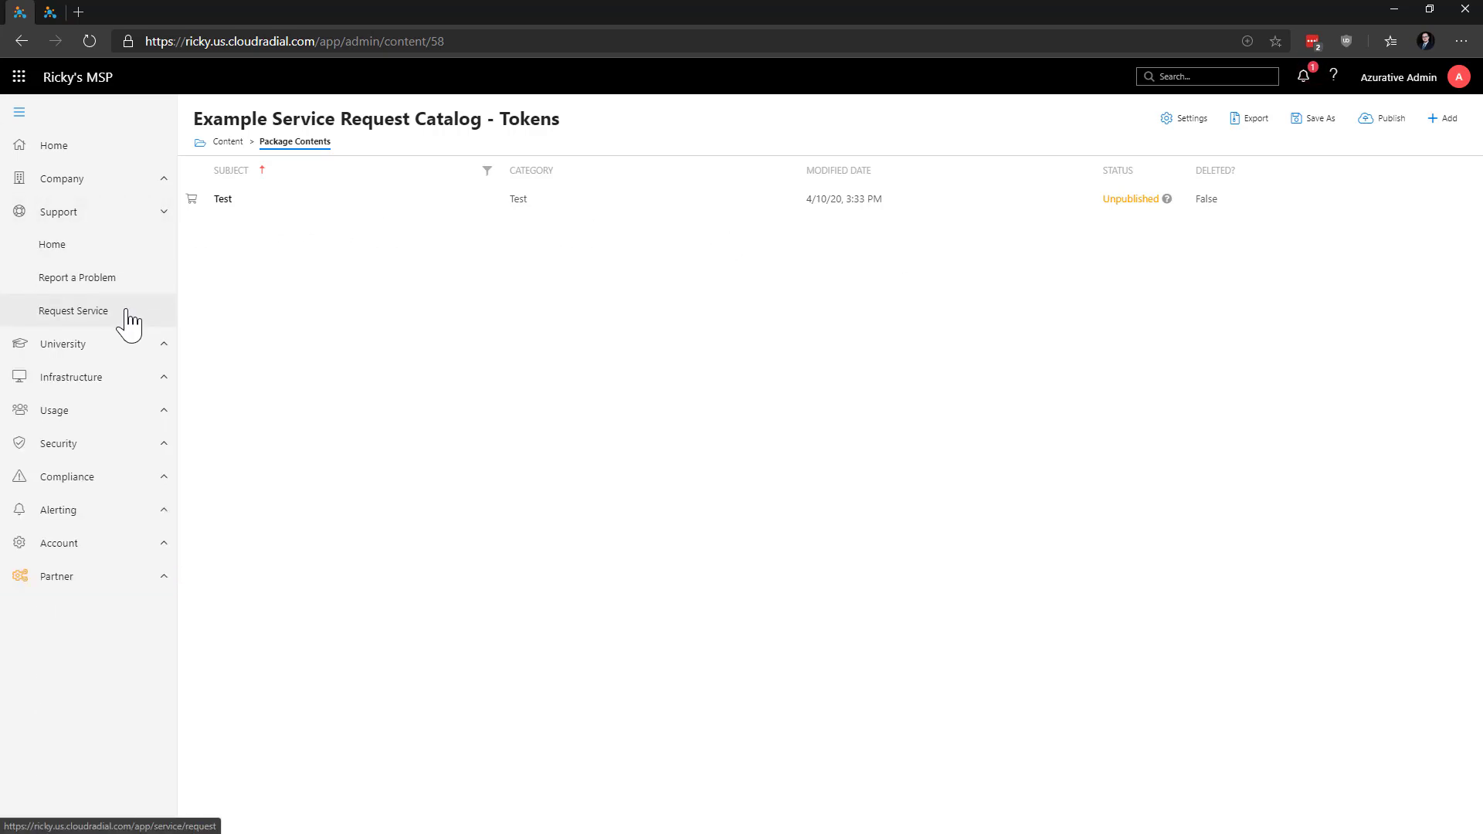
left_click(74, 310)
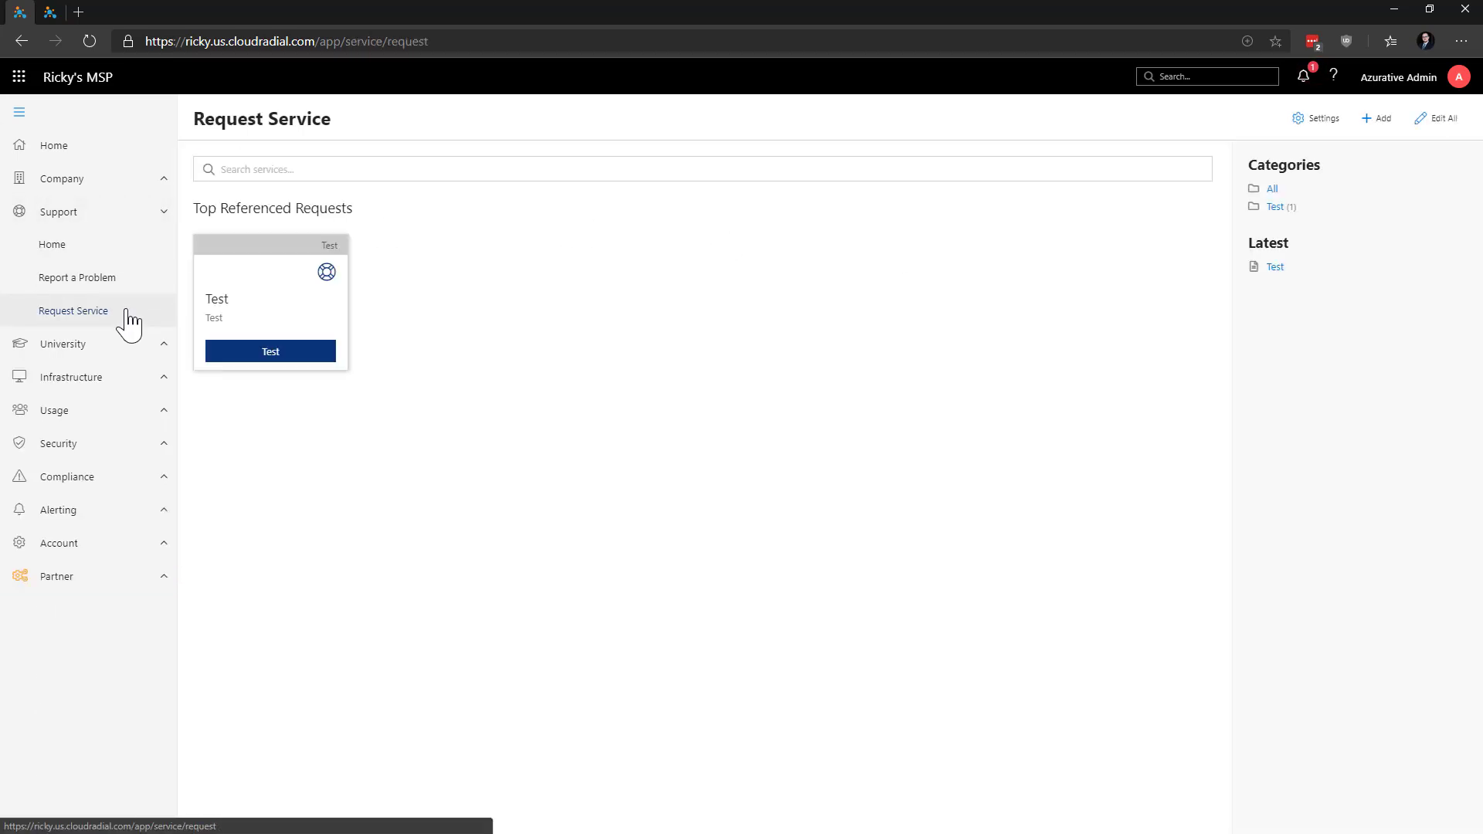
left_click(238, 323)
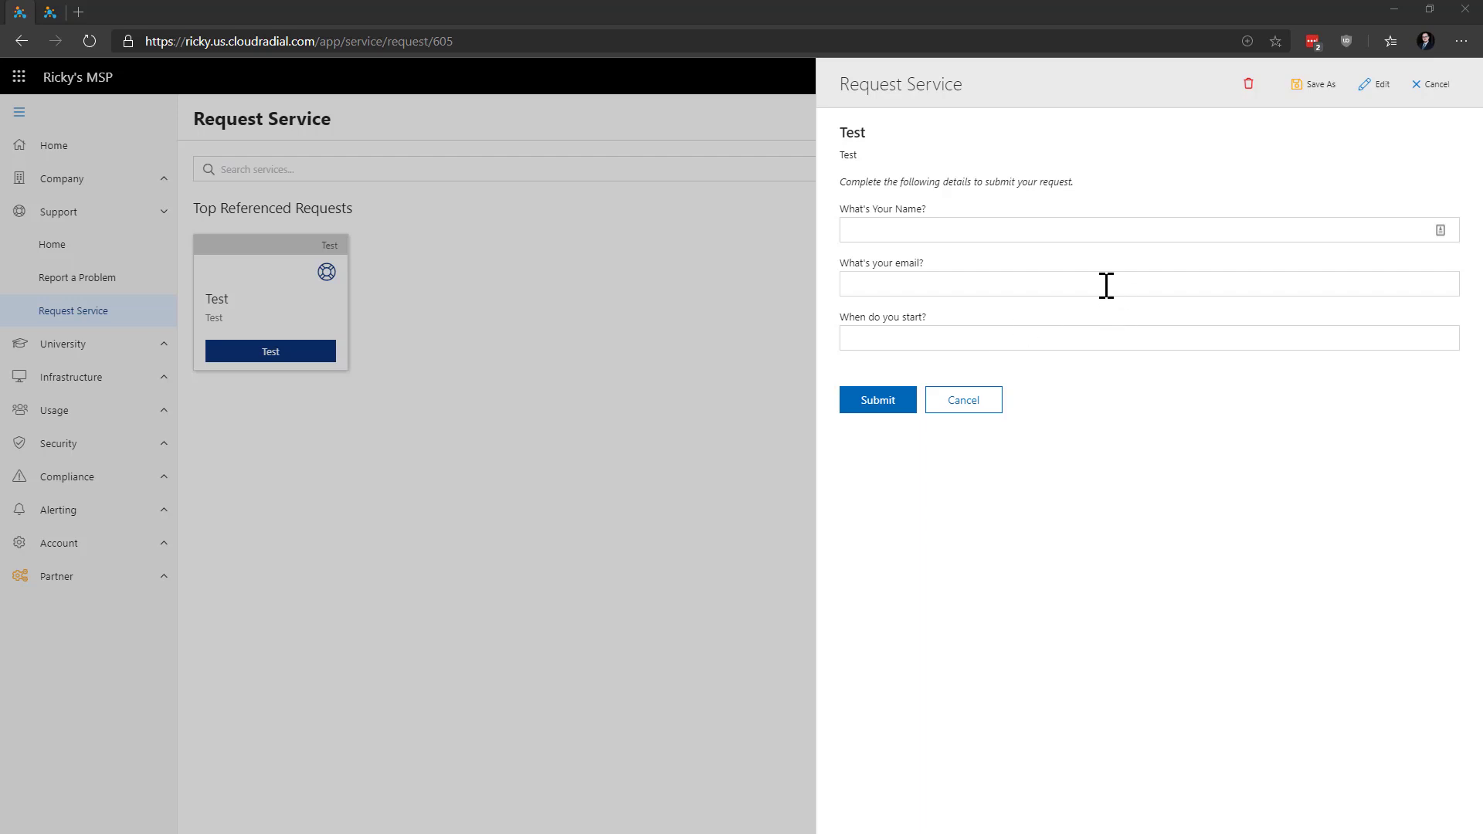
left_click(975, 421)
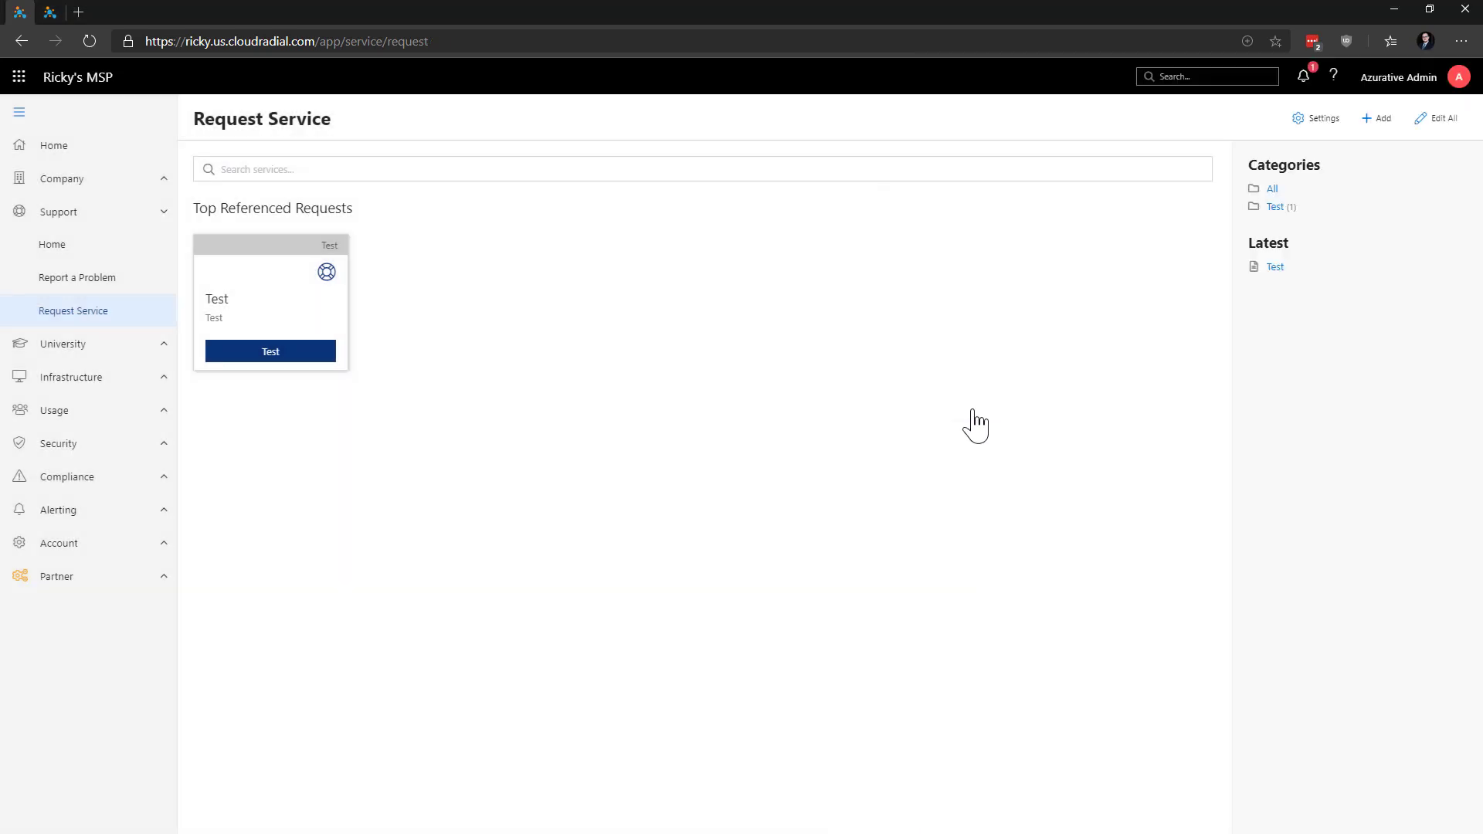
Open the Token Test template in Question Templates, add a 'Test Field' question, and submit
left_click(142, 581)
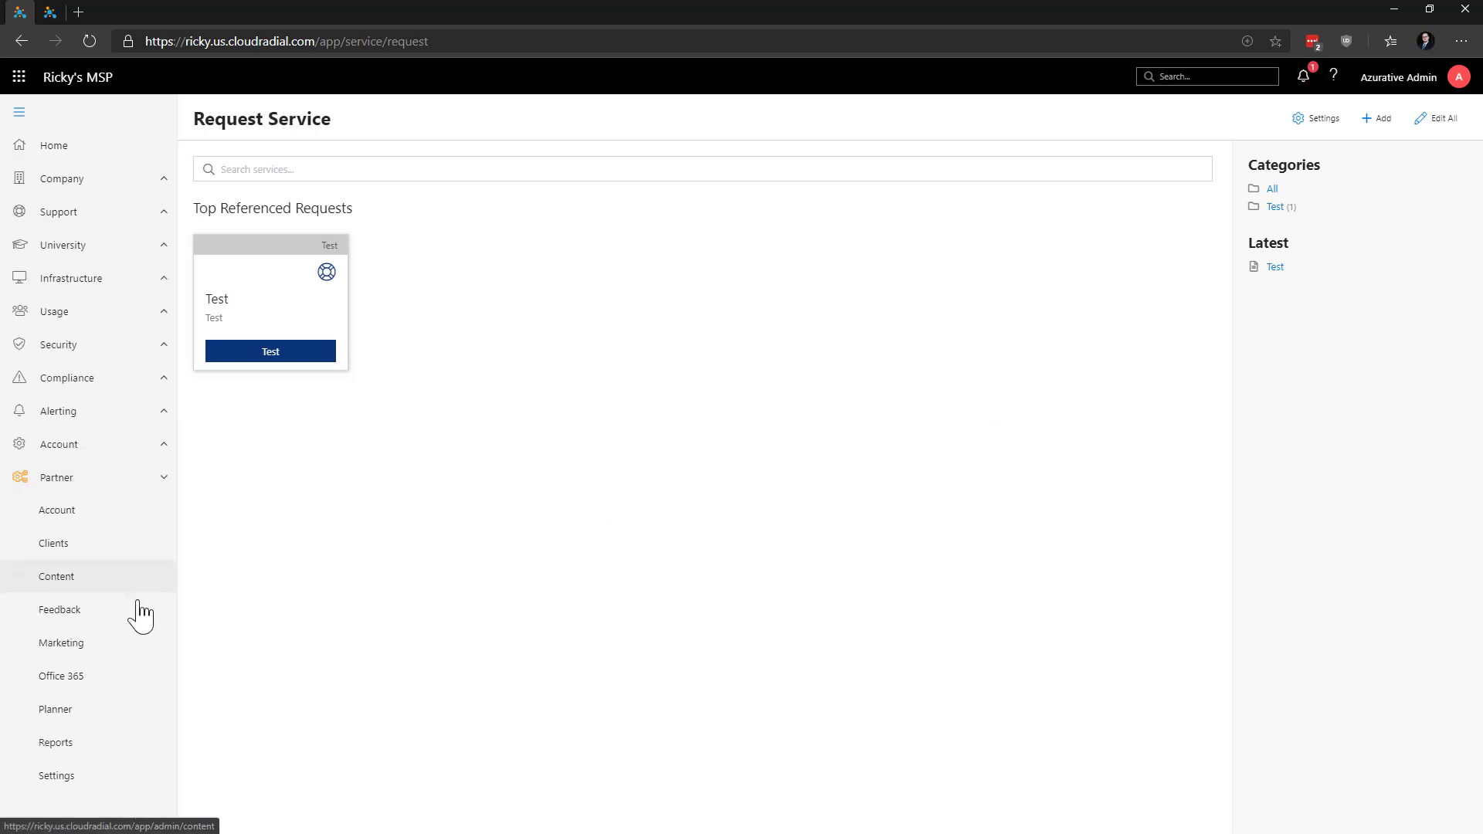
left_click(98, 780)
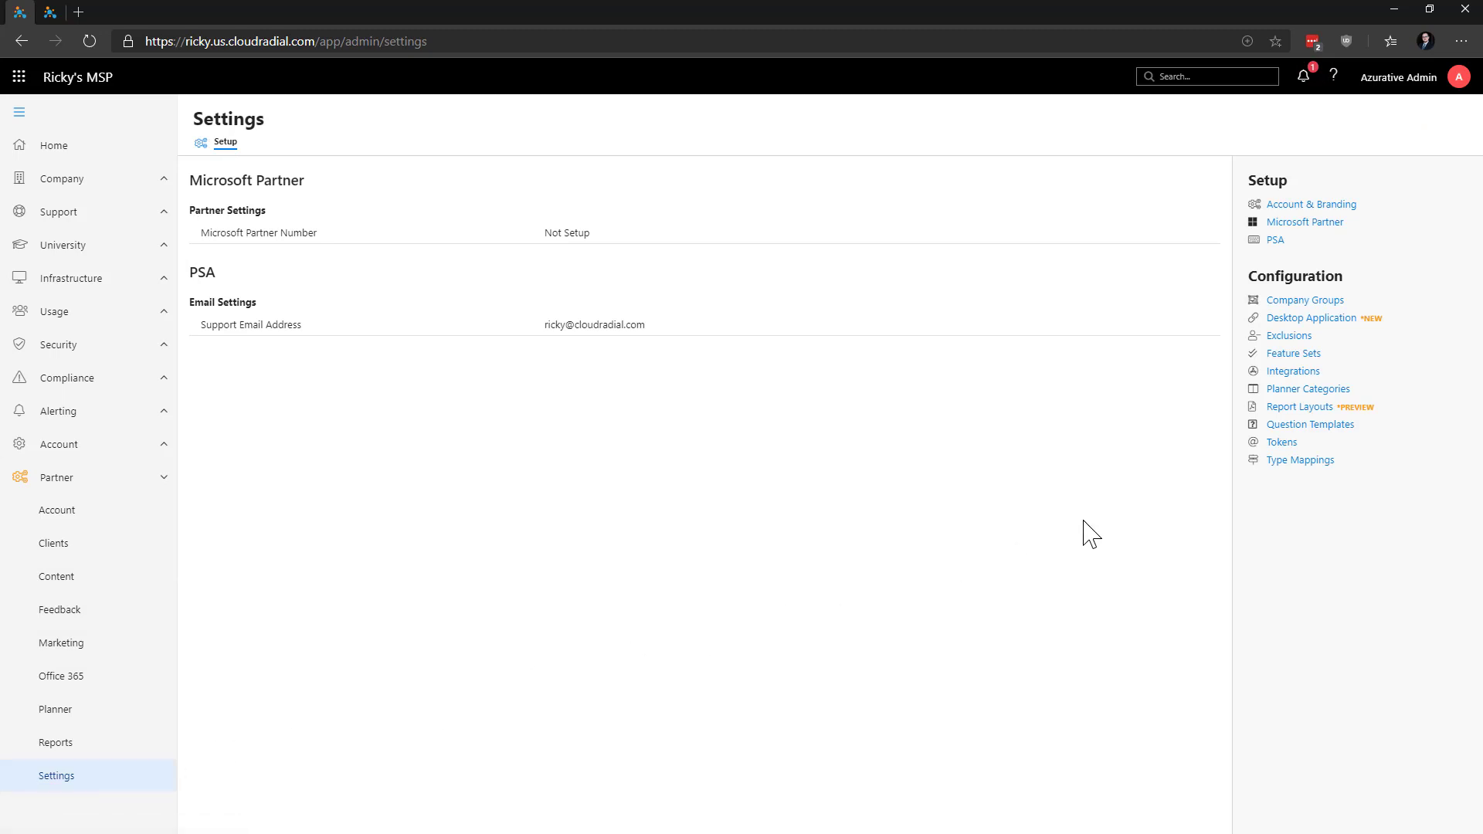
left_click(1305, 426)
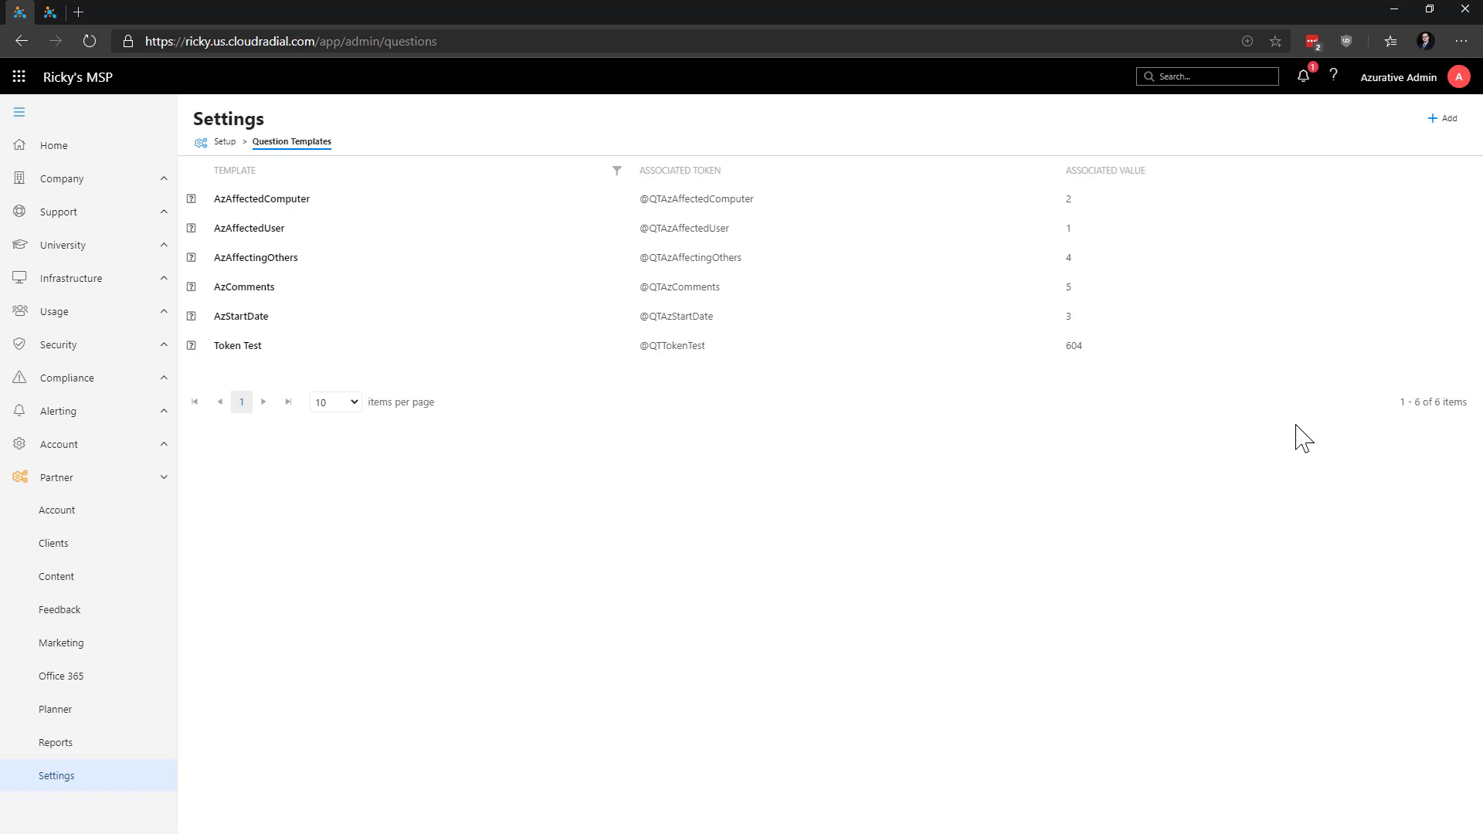
left_click(1016, 367)
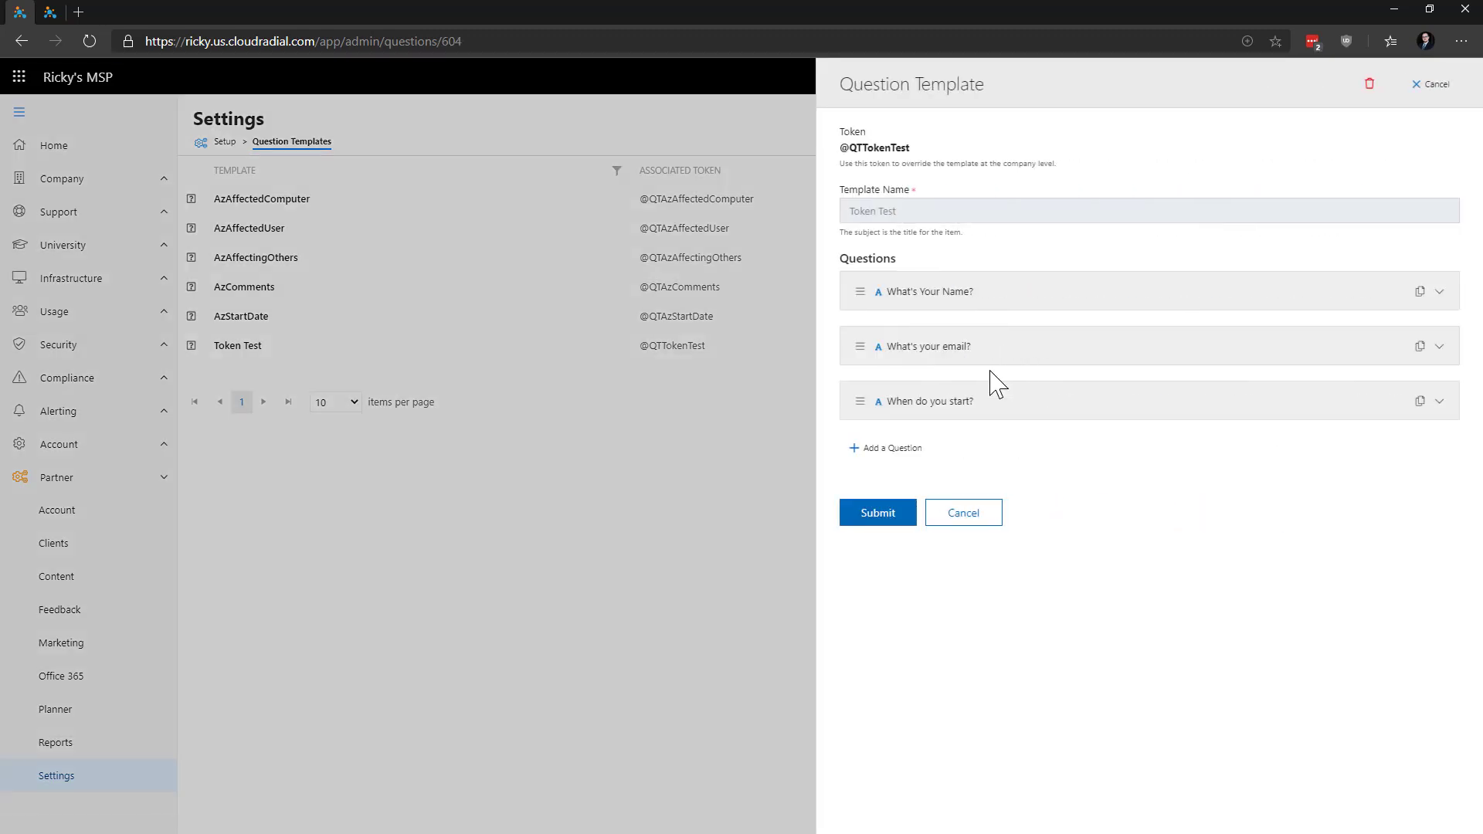
left_click(896, 452)
triple_click(941, 562)
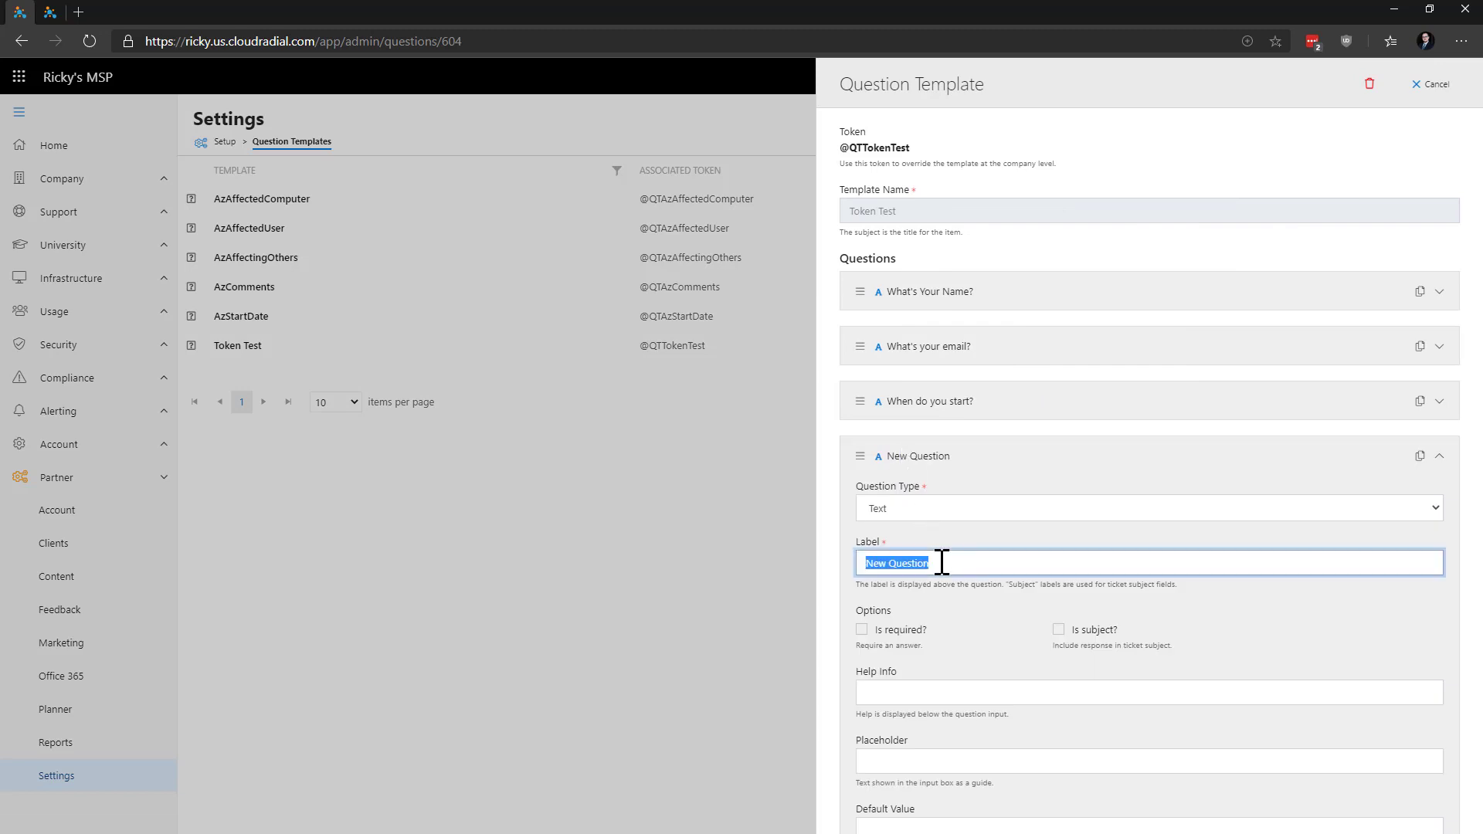
type("Test Field")
scroll(976, 589, "down", 3)
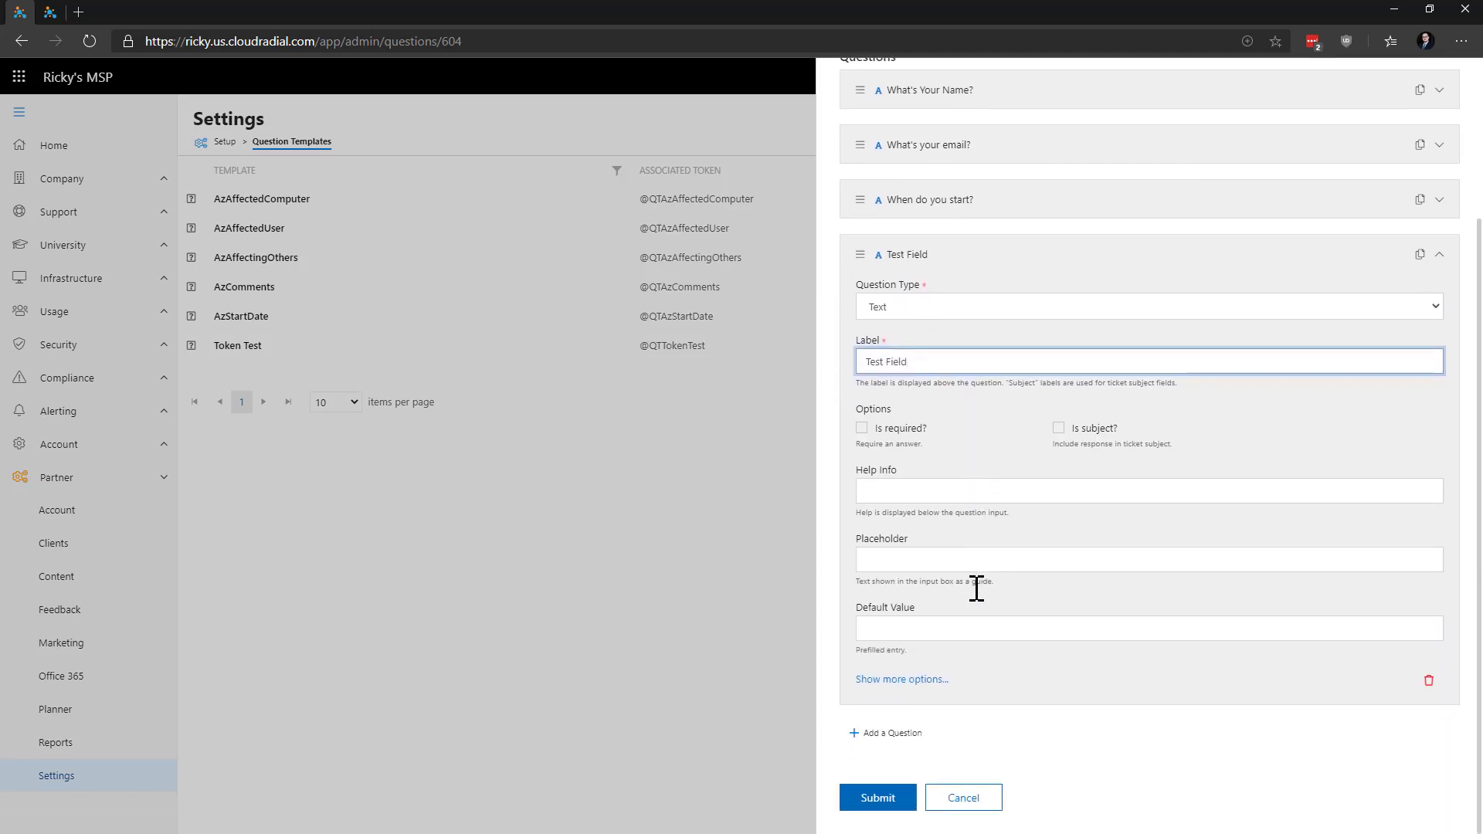
left_click(879, 797)
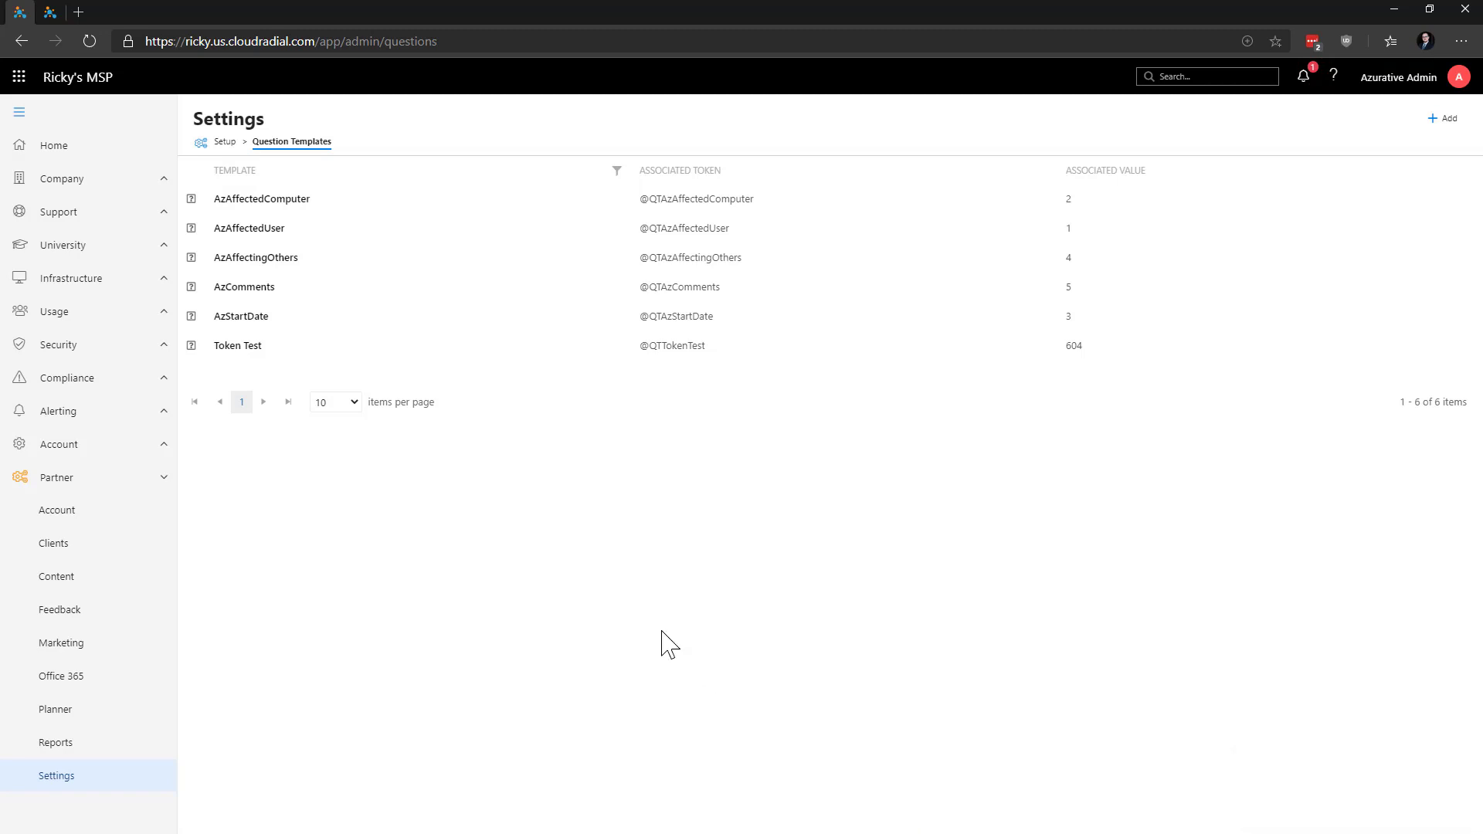
Open the Test request's form on Request Service to check for Test Field, then cancel
left_click(122, 220)
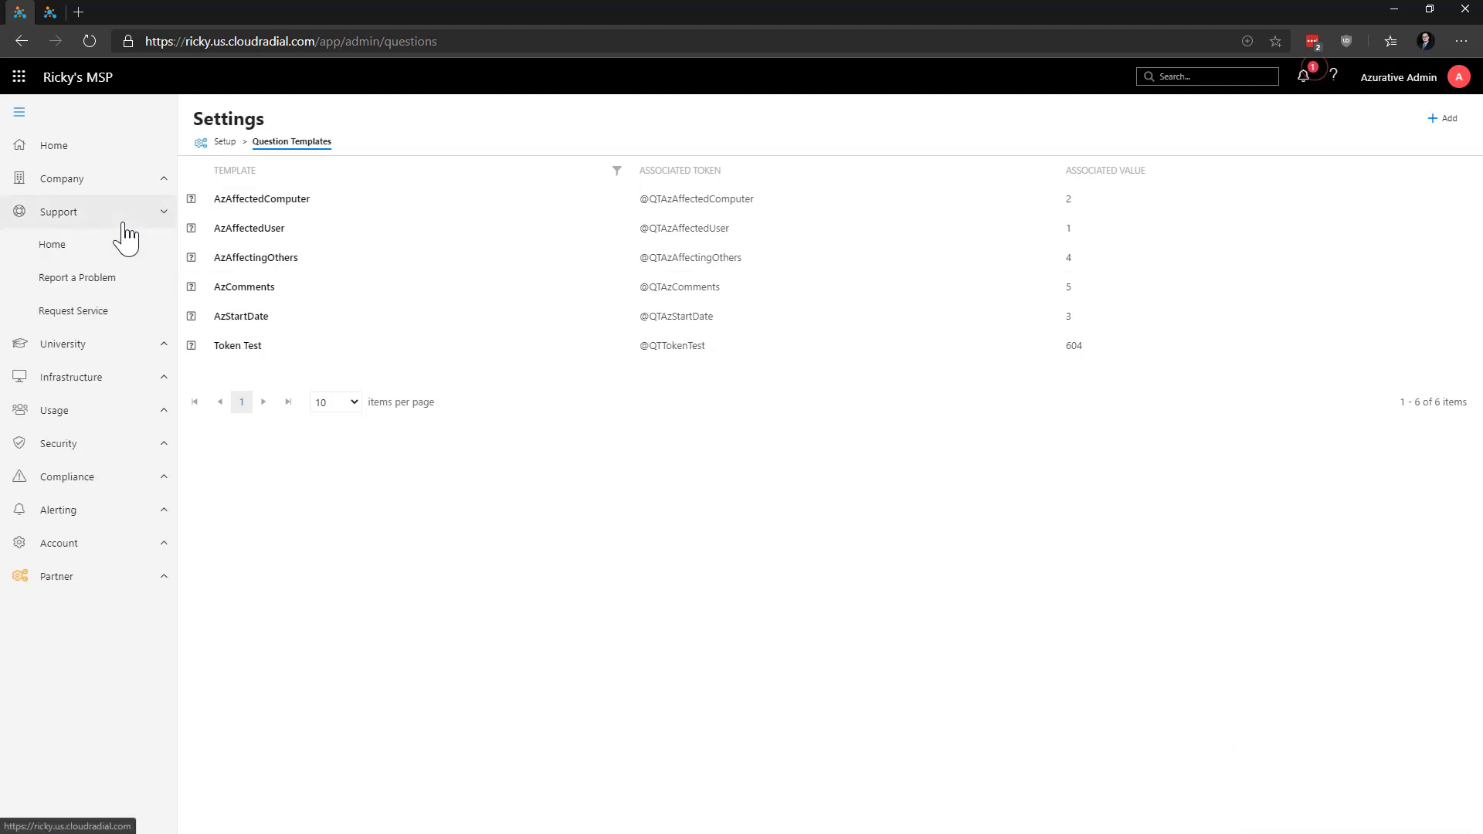
left_click(113, 315)
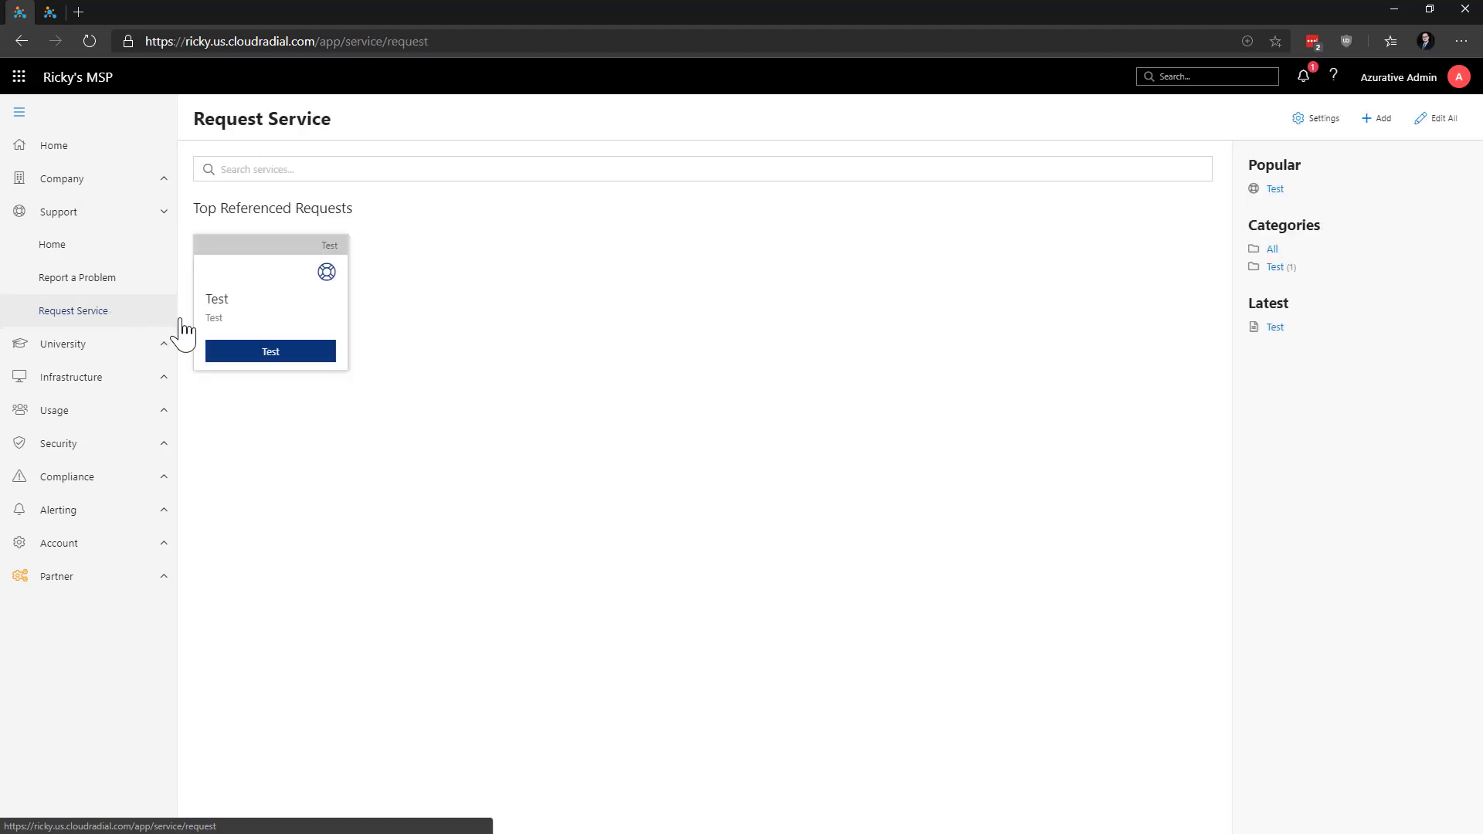
left_click(249, 352)
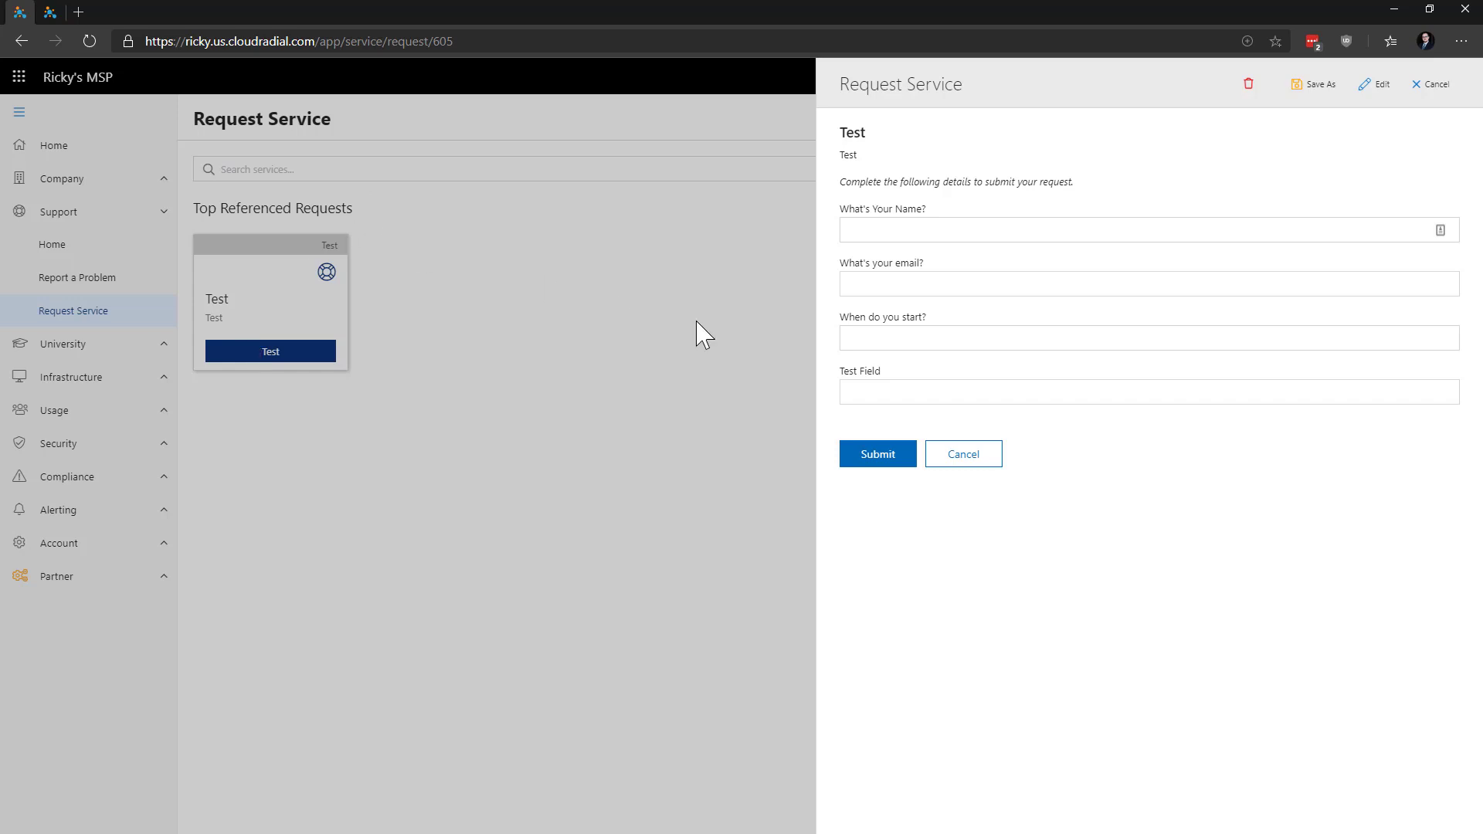
left_click(943, 462)
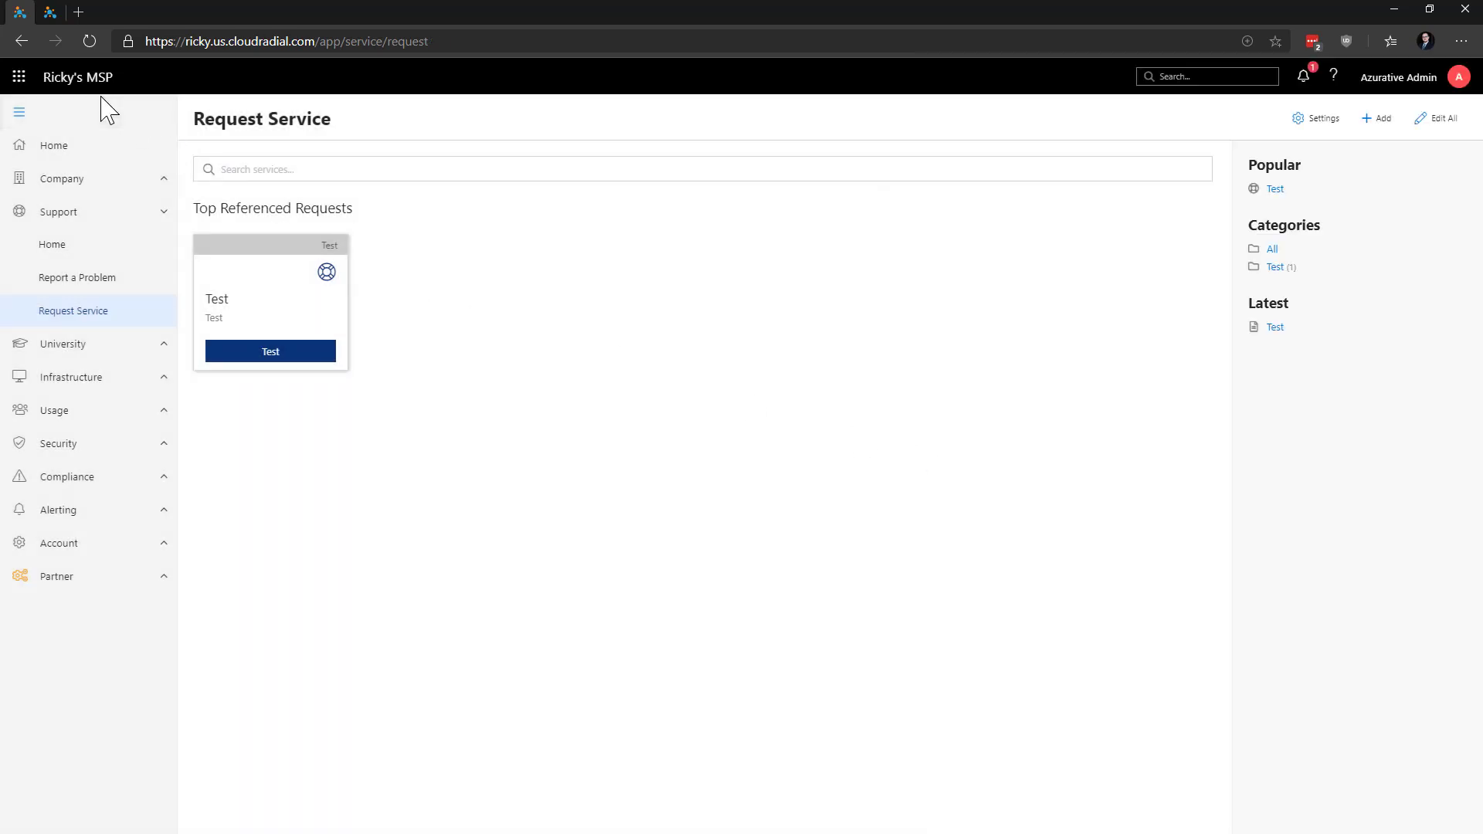
Switch to the client company portal tab and reload its Request Service page
left_click(56, 16)
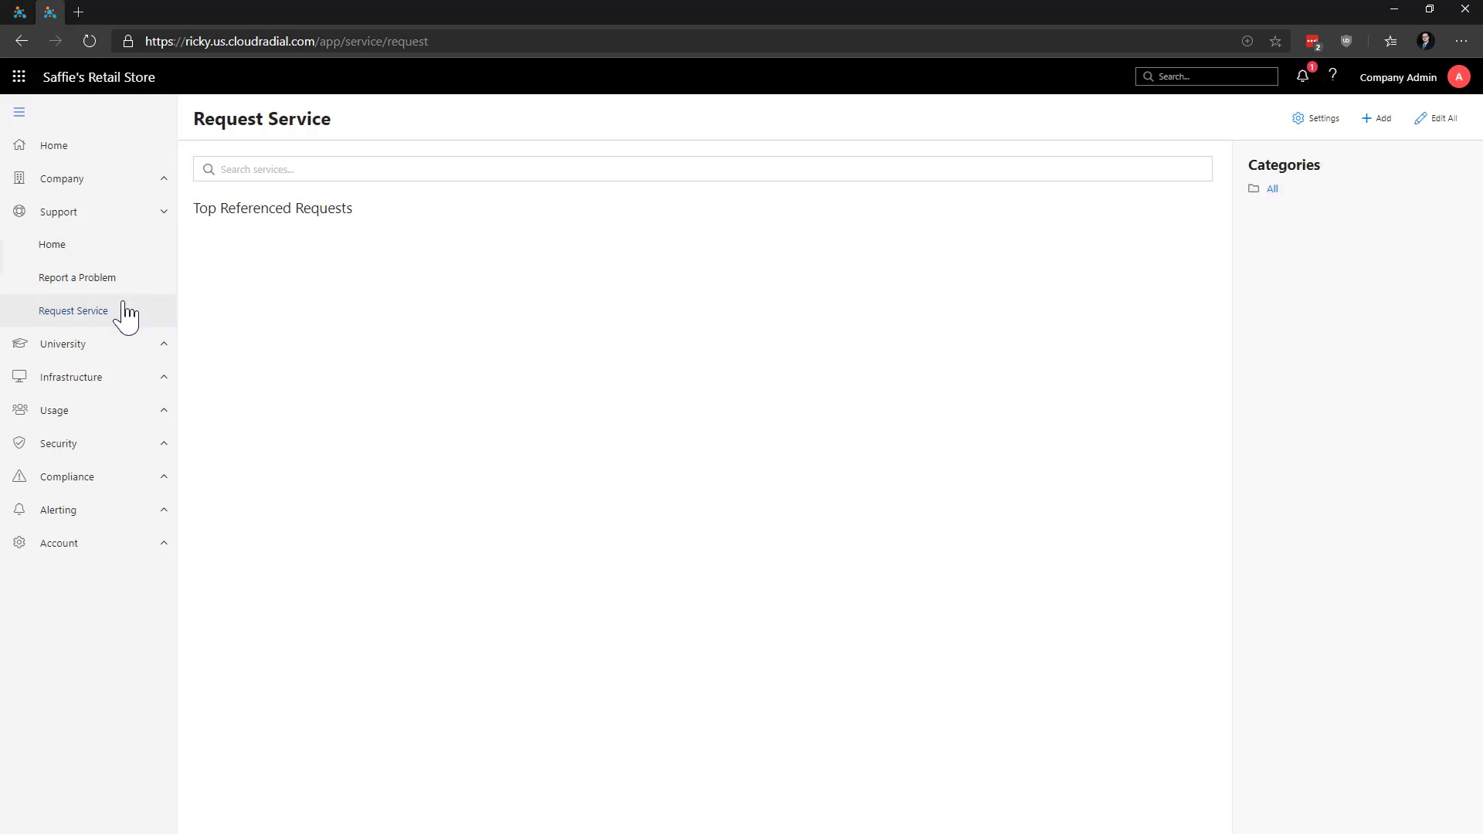
left_click(98, 42)
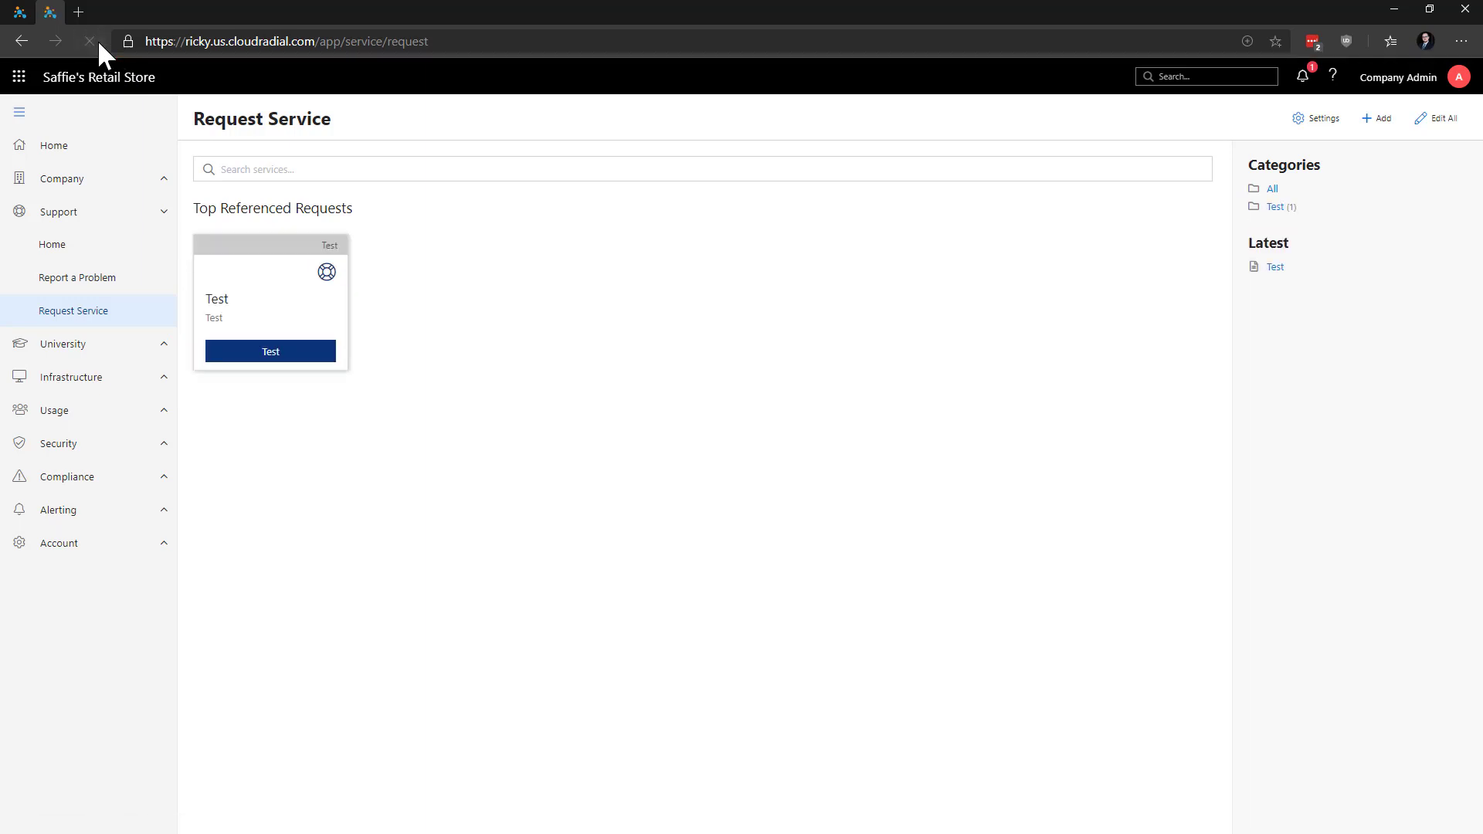
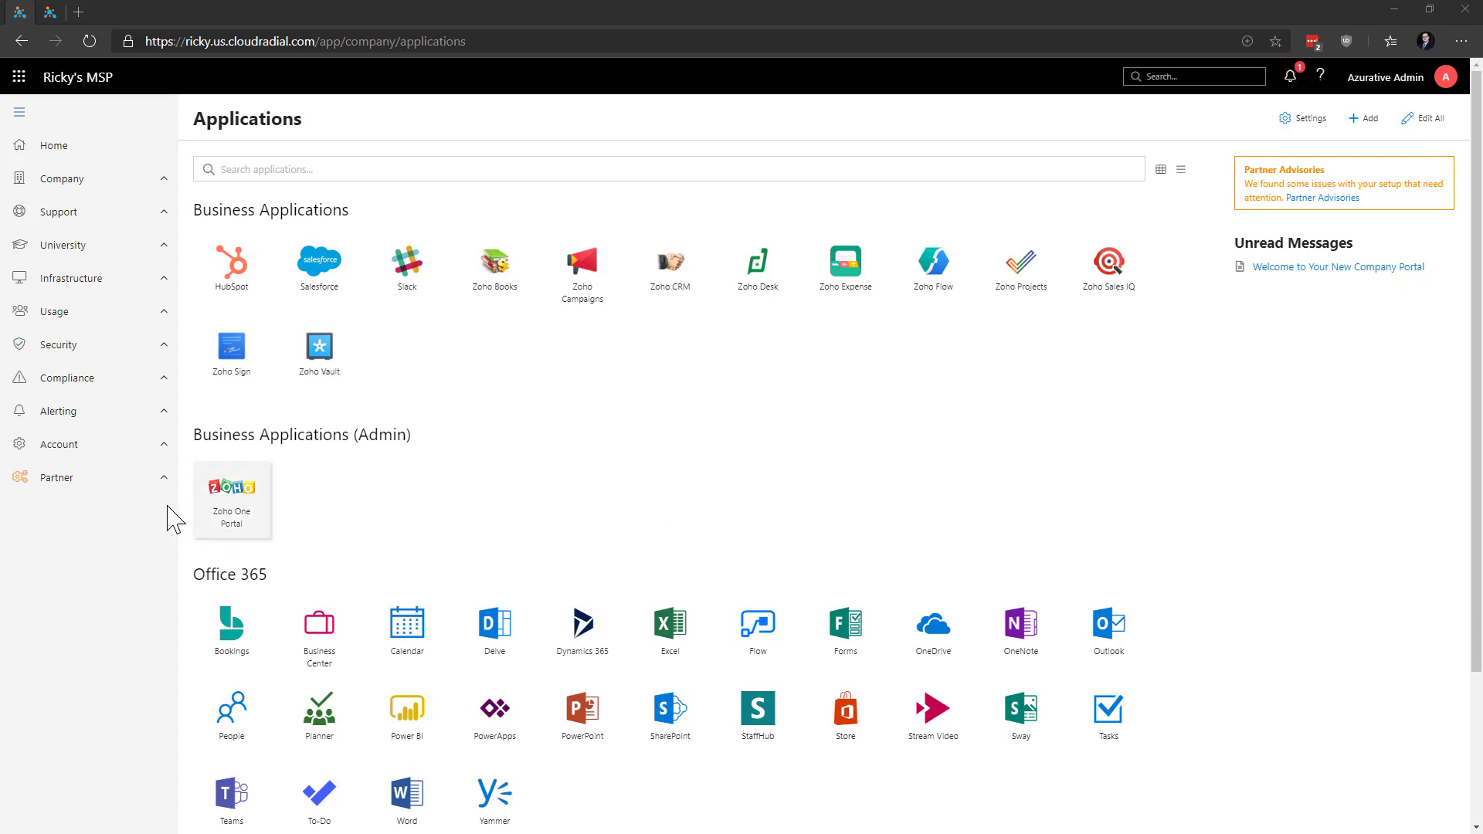
Open the partner Question Templates list under Settings and start adding a new template
left_click(145, 486)
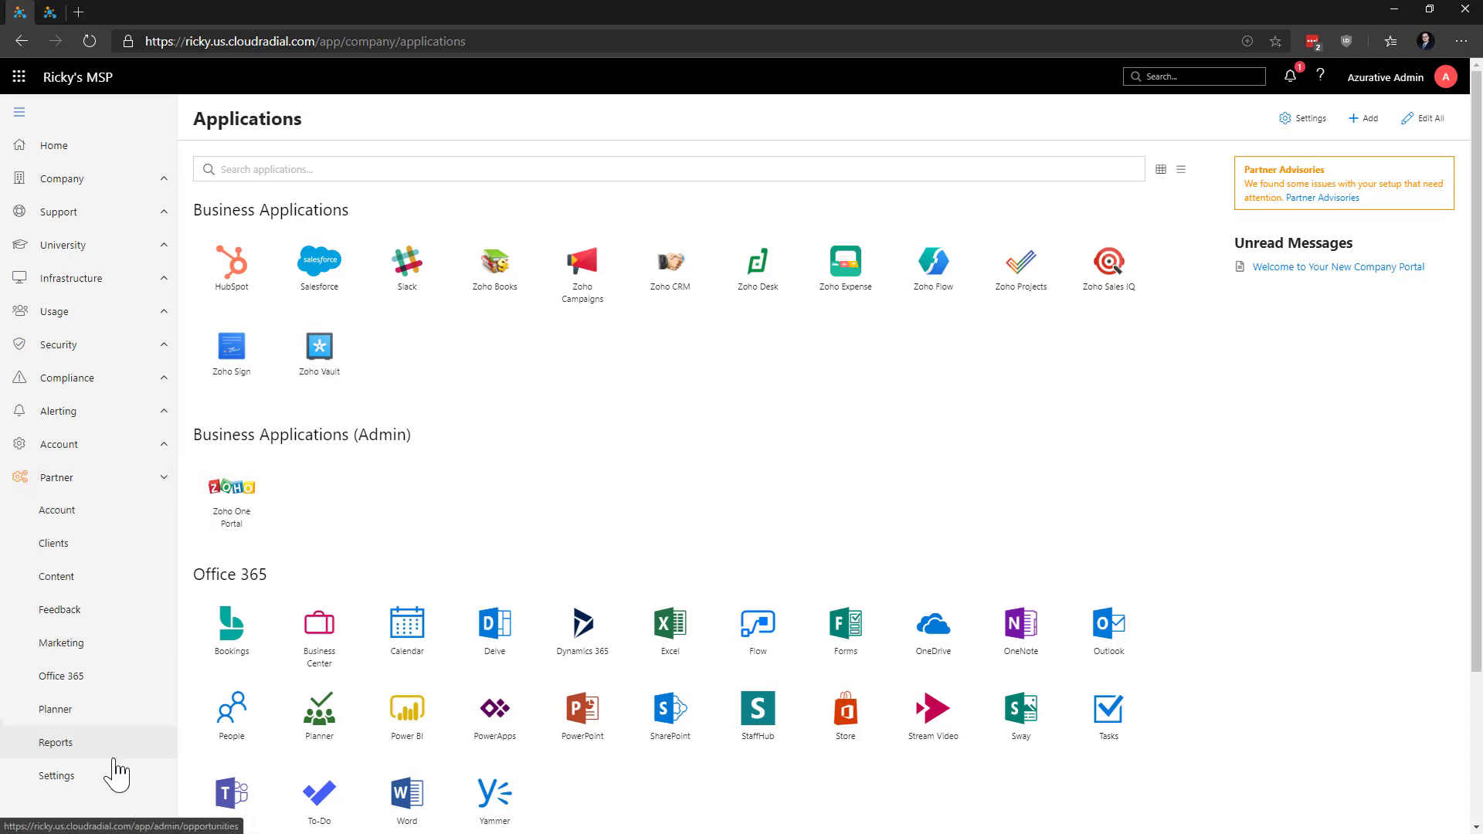
left_click(116, 795)
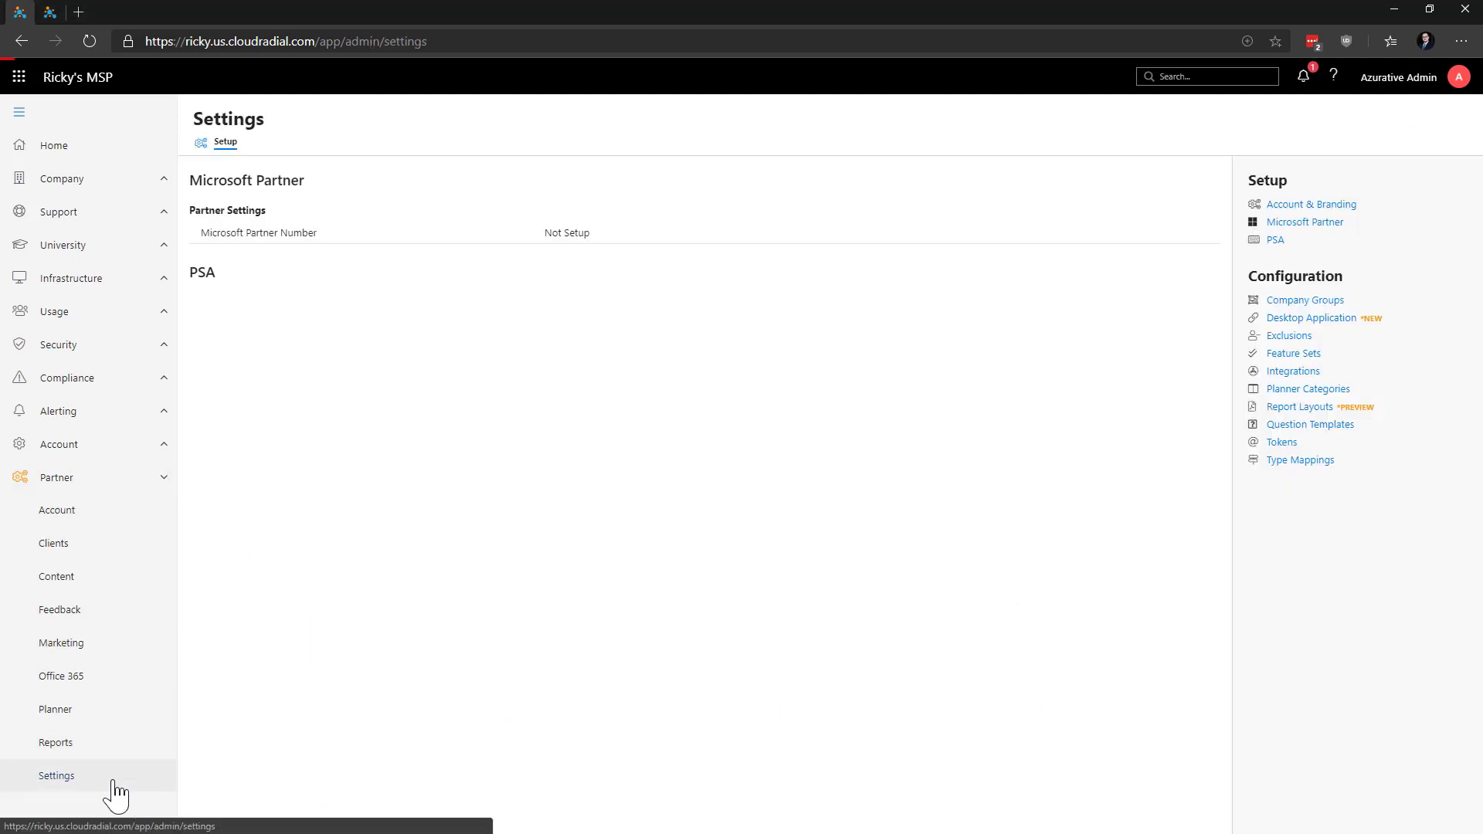
left_click(1281, 427)
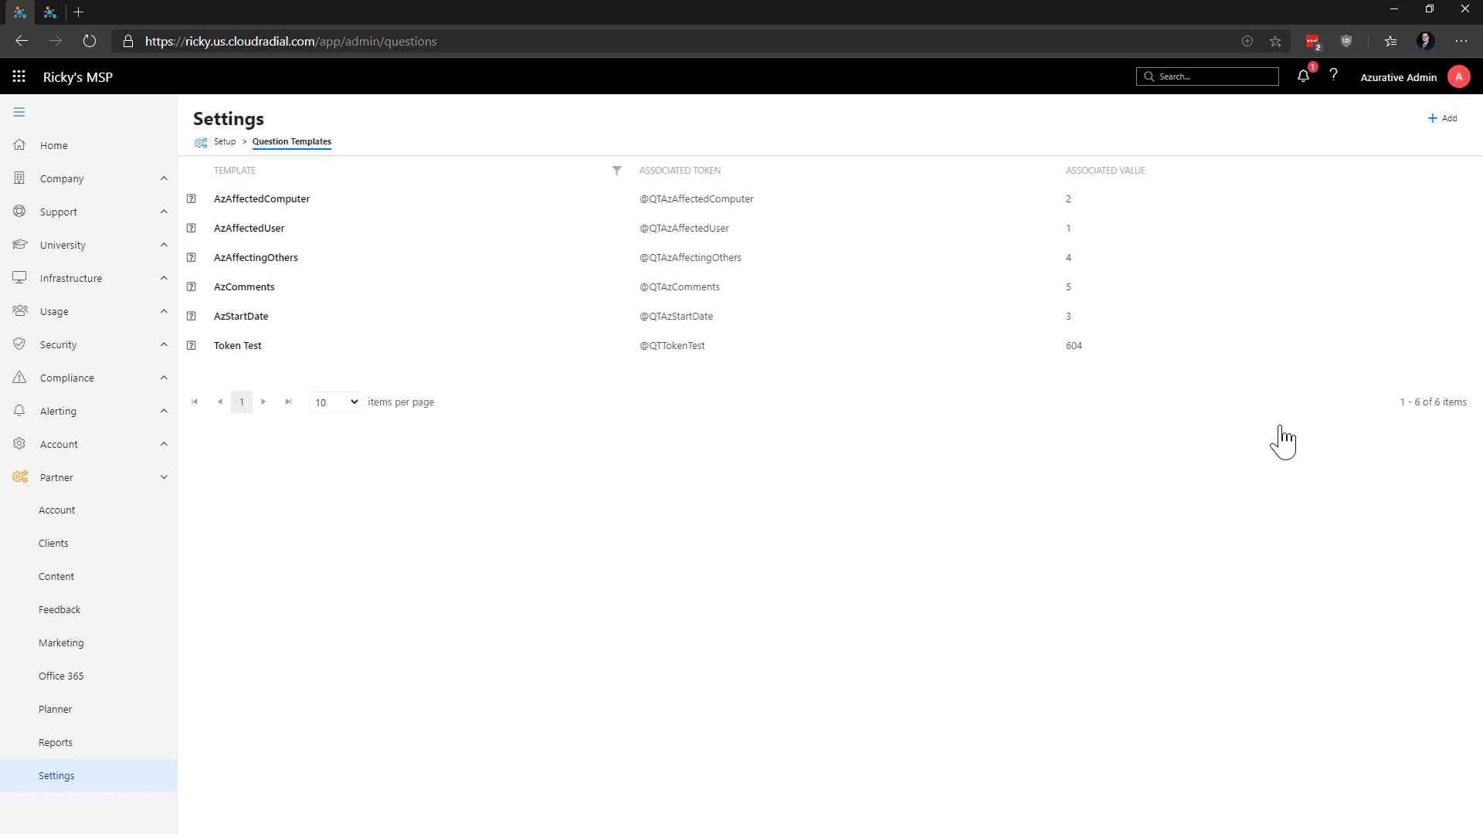
left_click(1442, 118)
Name the new template RickysMSP and add a first question labelled CUSTOM QUESTION
left_click(1127, 153)
type("RickysMSP")
left_click(892, 226)
triple_click(940, 341)
type("CUSTOM QUESTION 1")
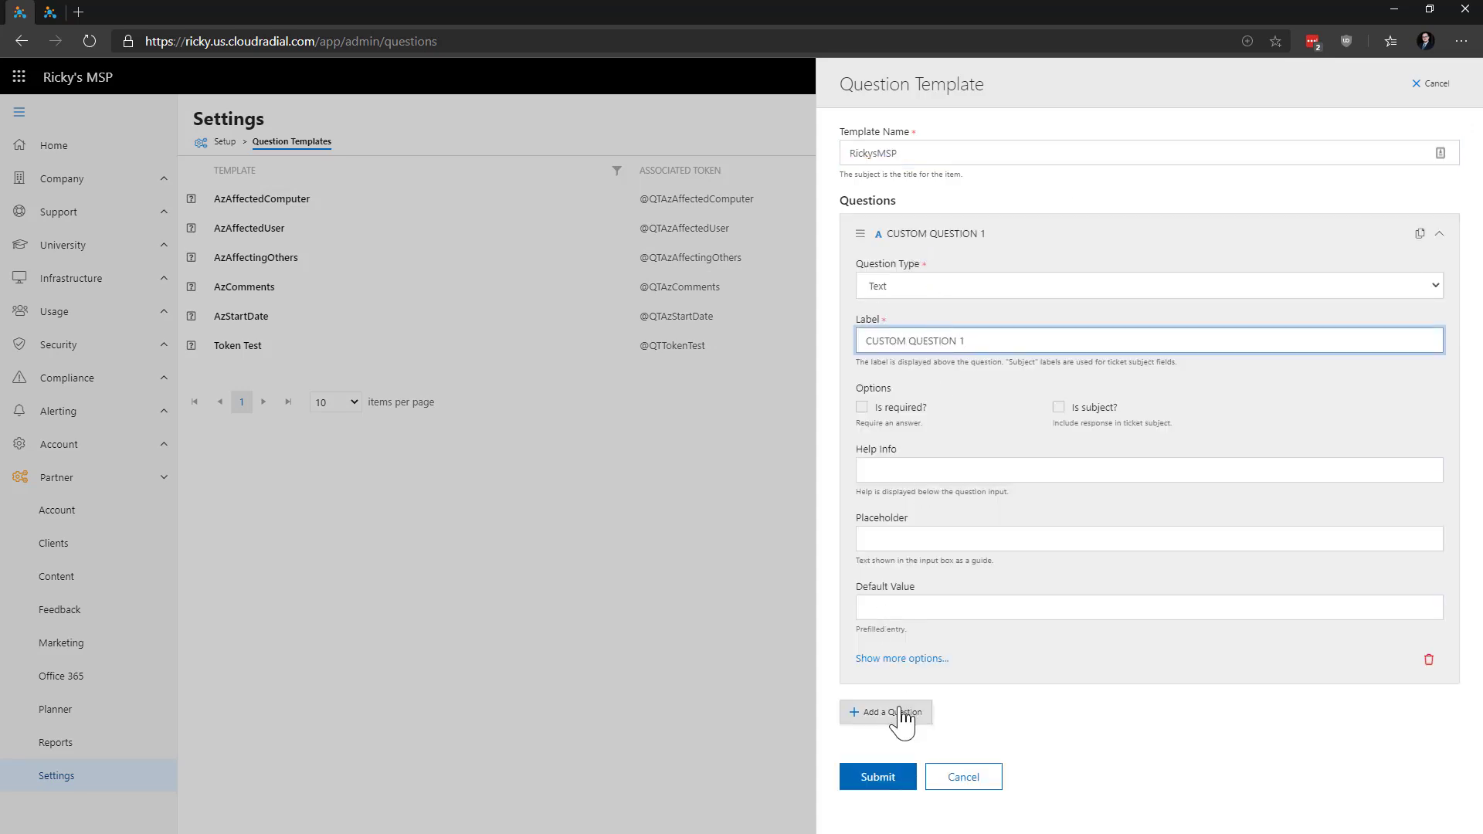
Add a second question labelled CUSTOM QUESTION 2 and submit the RickysMSP template
left_click(896, 711)
scroll(930, 772, "down", 5)
triple_click(895, 457)
type("CUSTOM QUESTION 2")
scroll(894, 795, "down", 2)
left_click(892, 800)
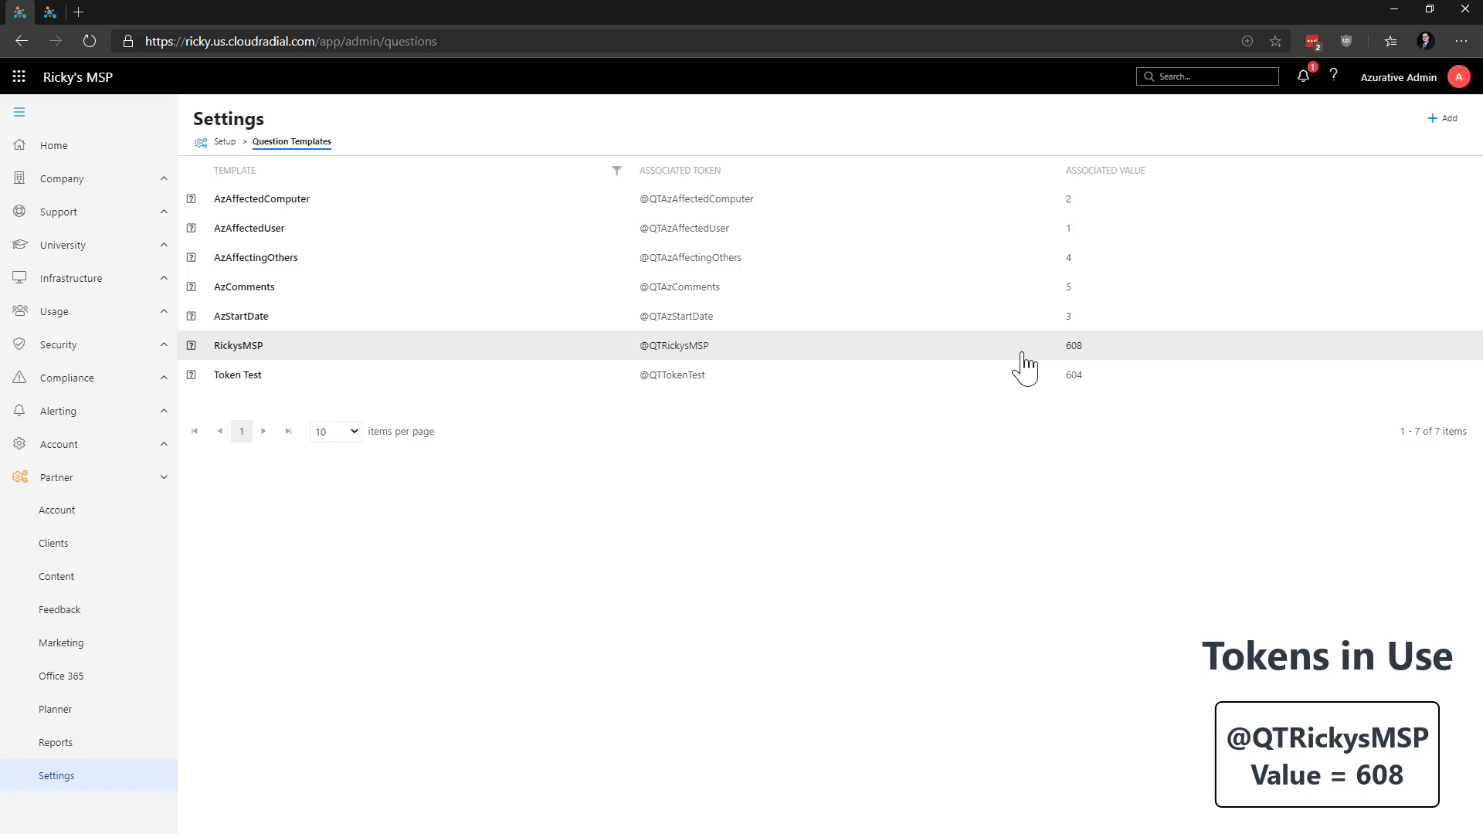
left_click(53, 543)
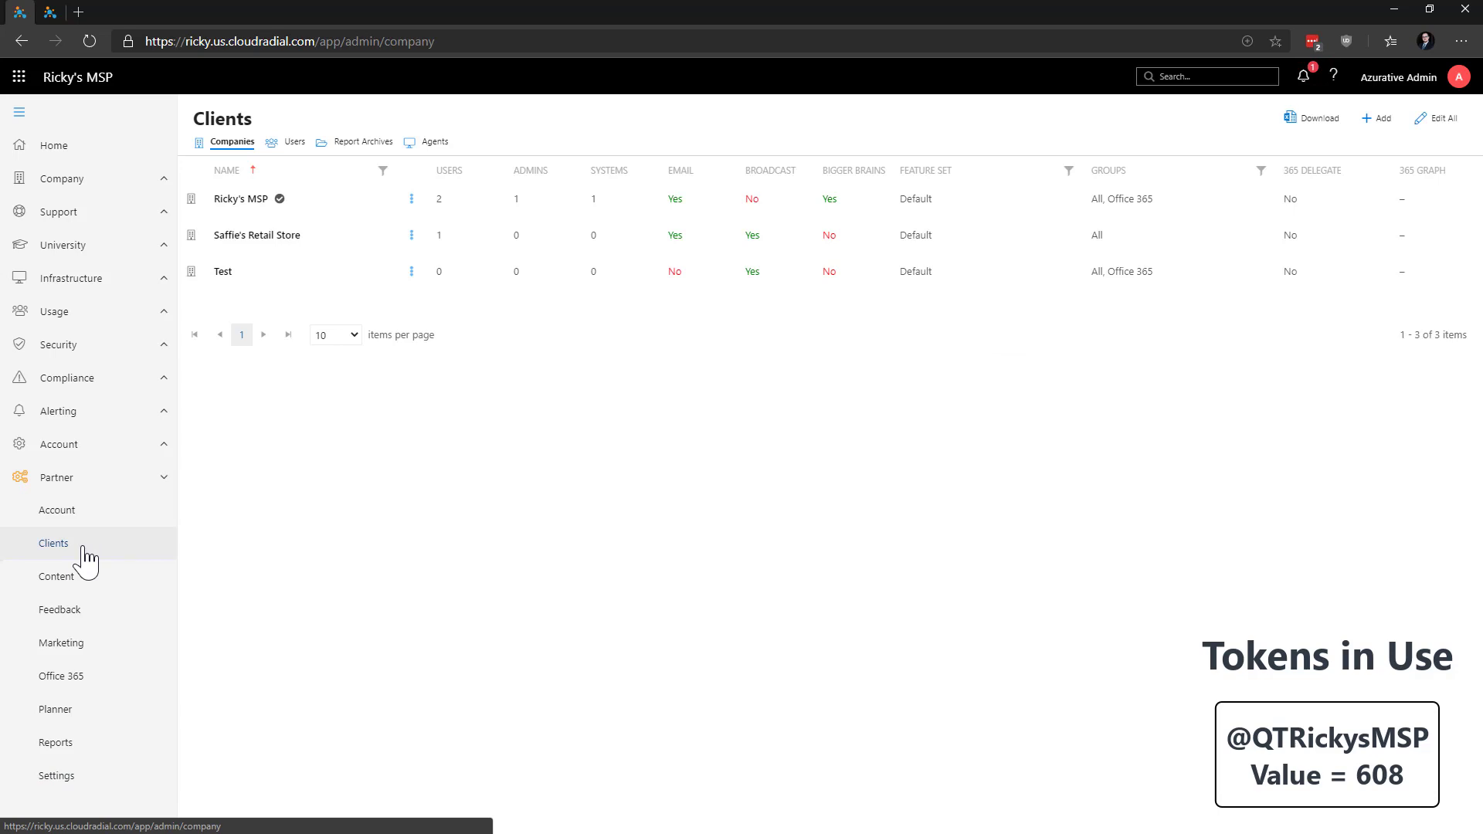
Open Ricky's MSP's Tokens tab and start adding a new company token
left_click(332, 222)
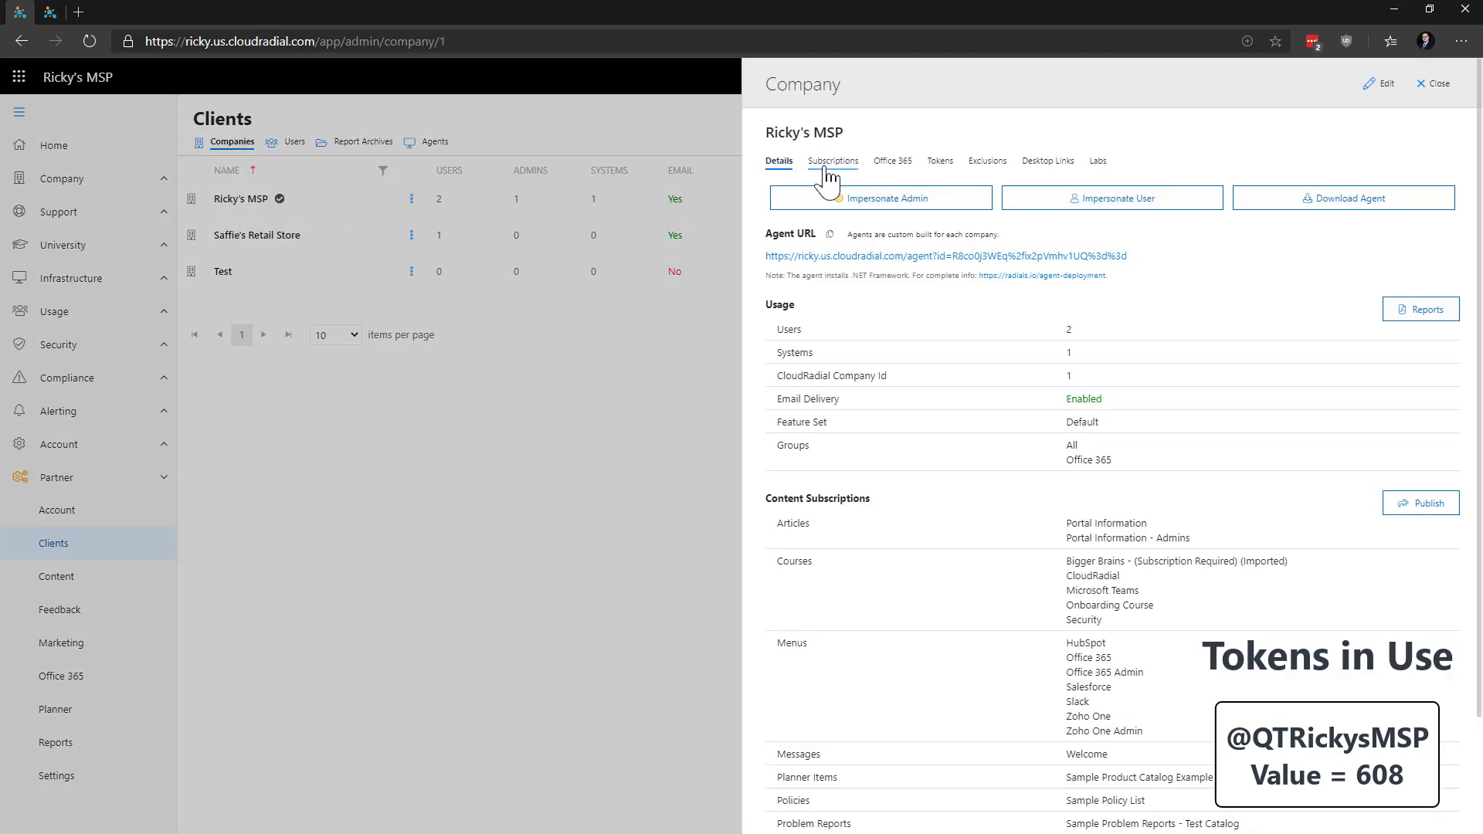
left_click(941, 165)
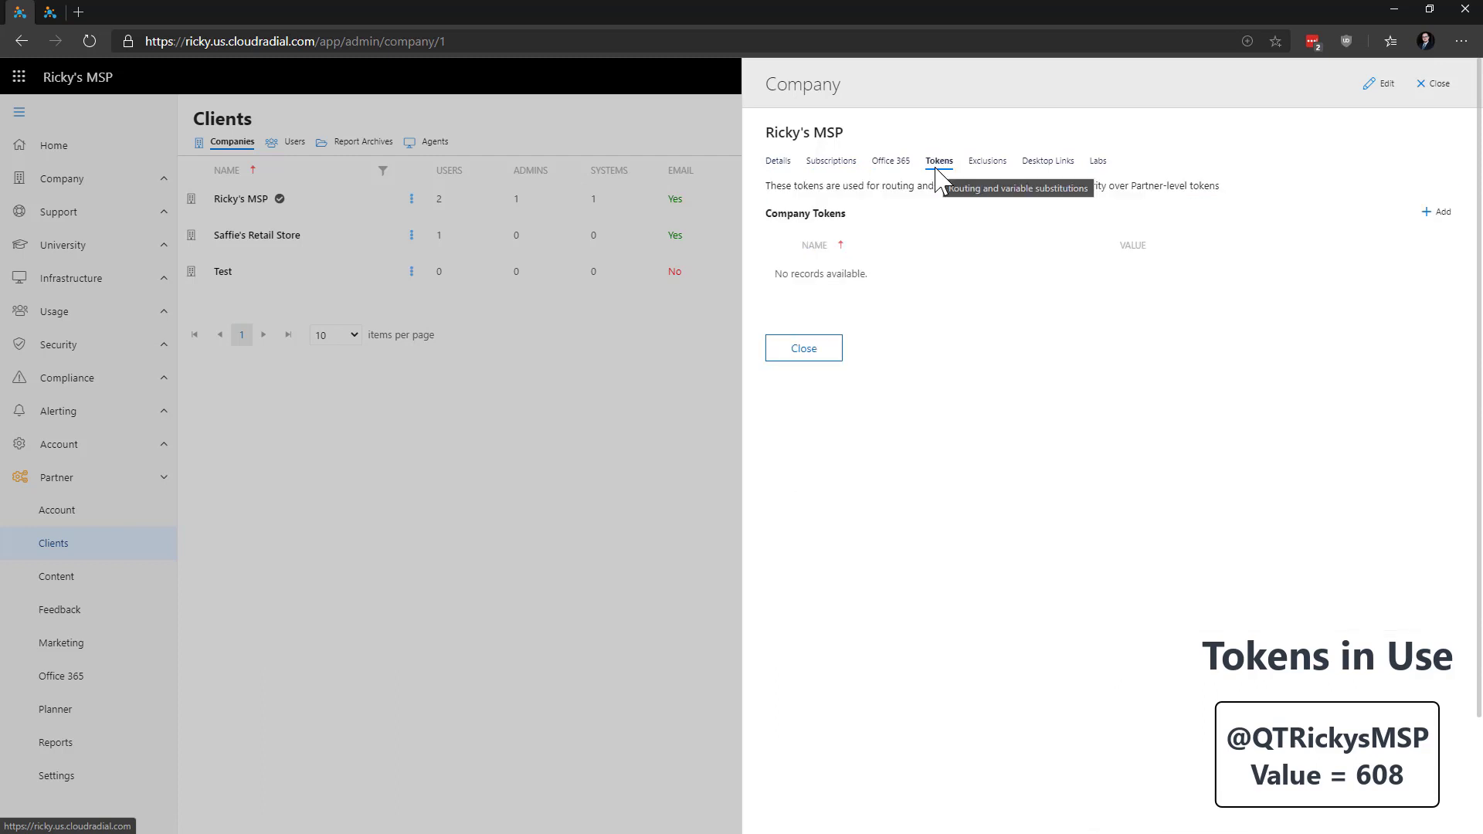
left_click(1438, 220)
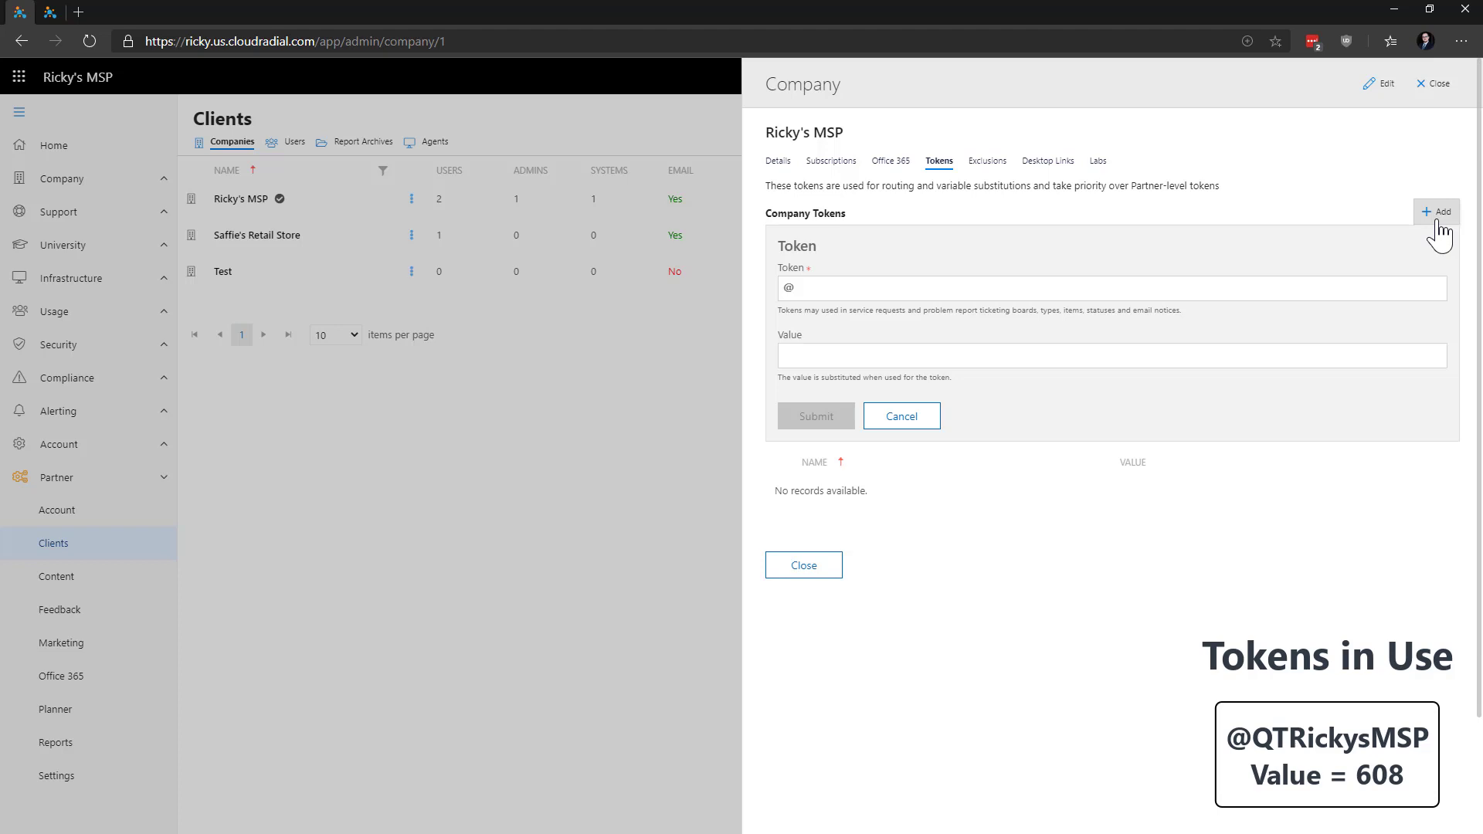
Save company token Onboarding with value 608 for Ricky's MSP and close its panel
left_click(967, 296)
type("Onboardi")
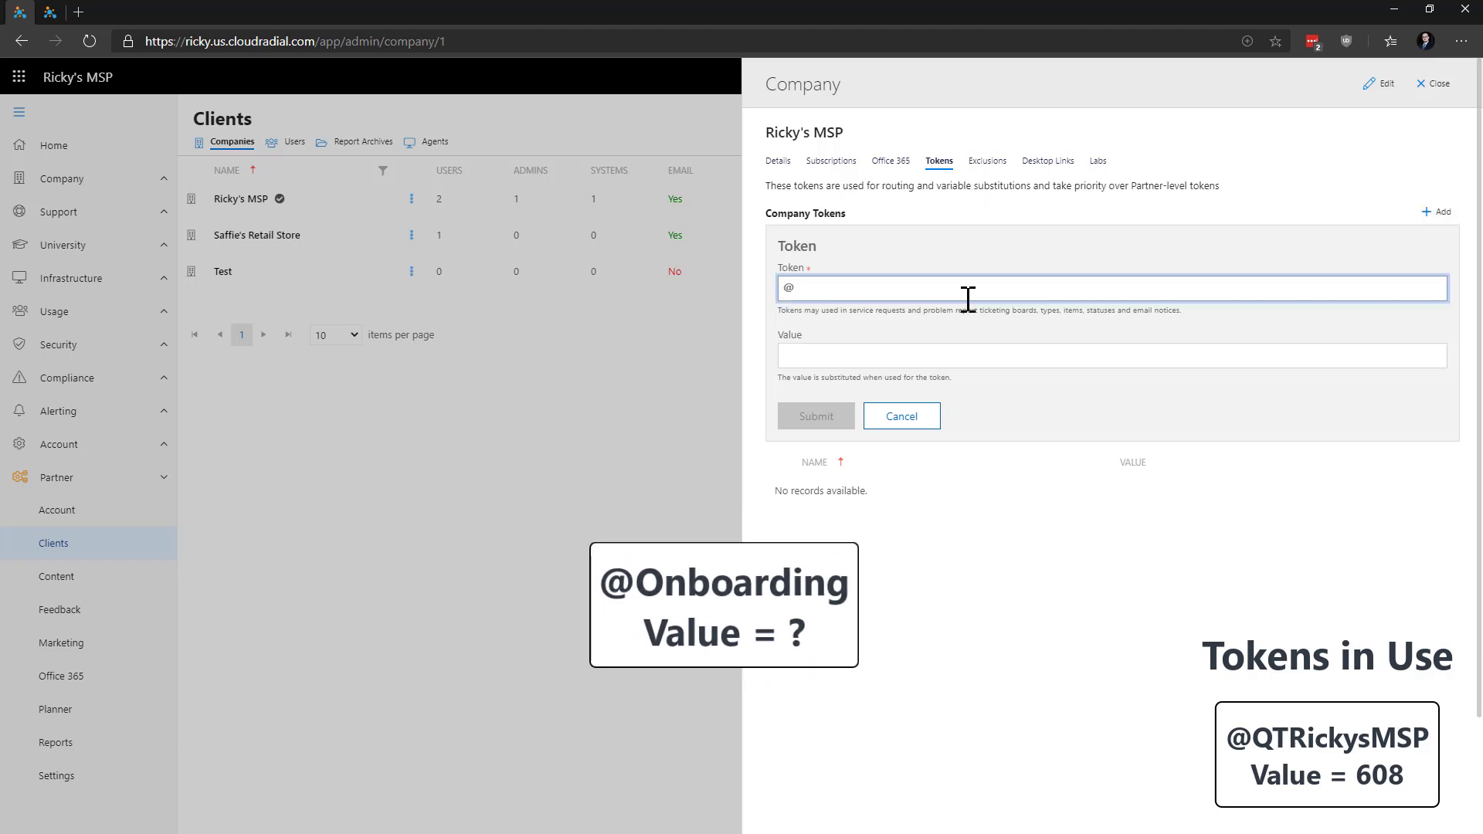
type("ng")
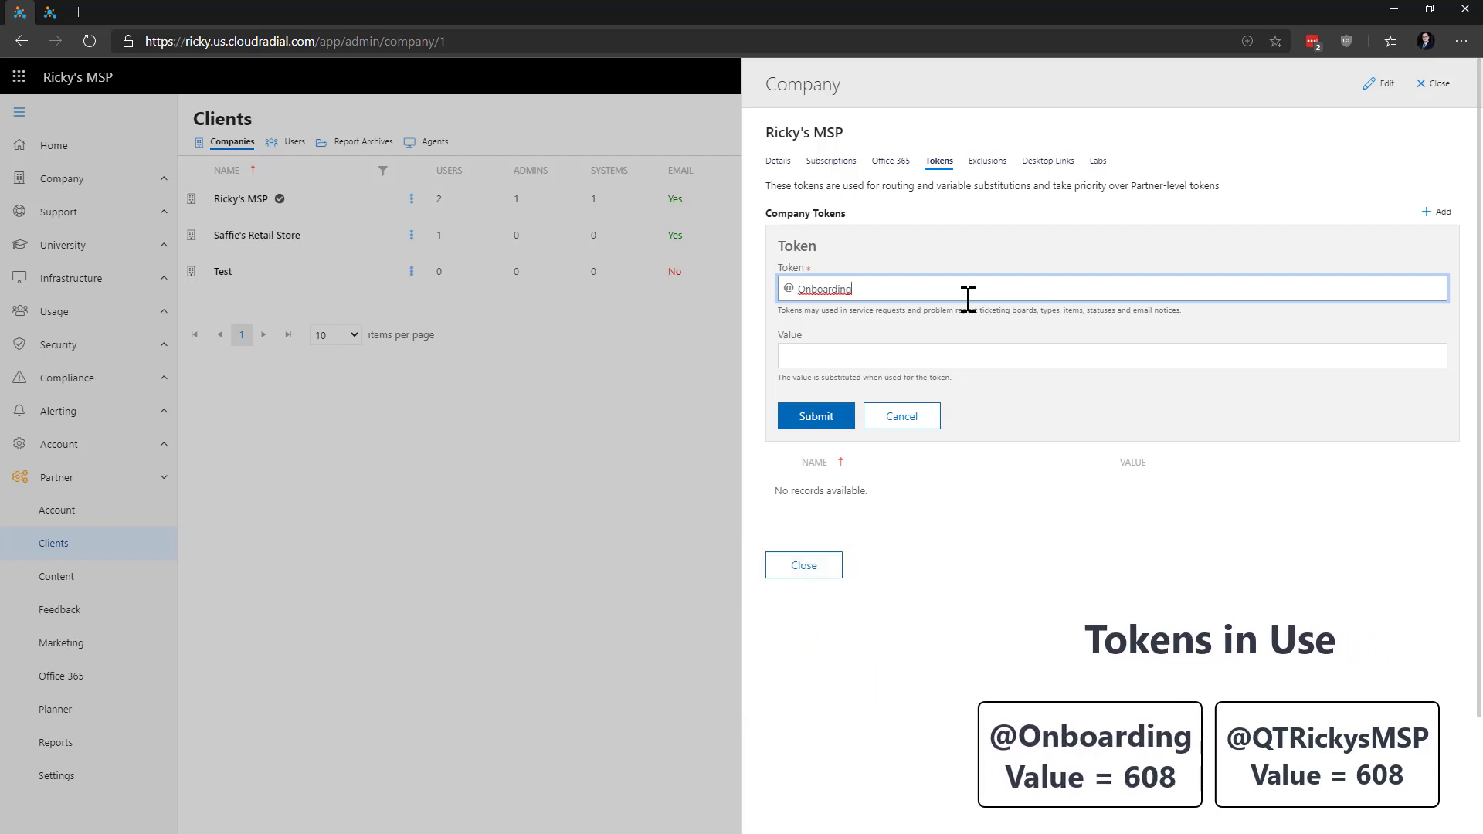
left_click(969, 354)
type("608")
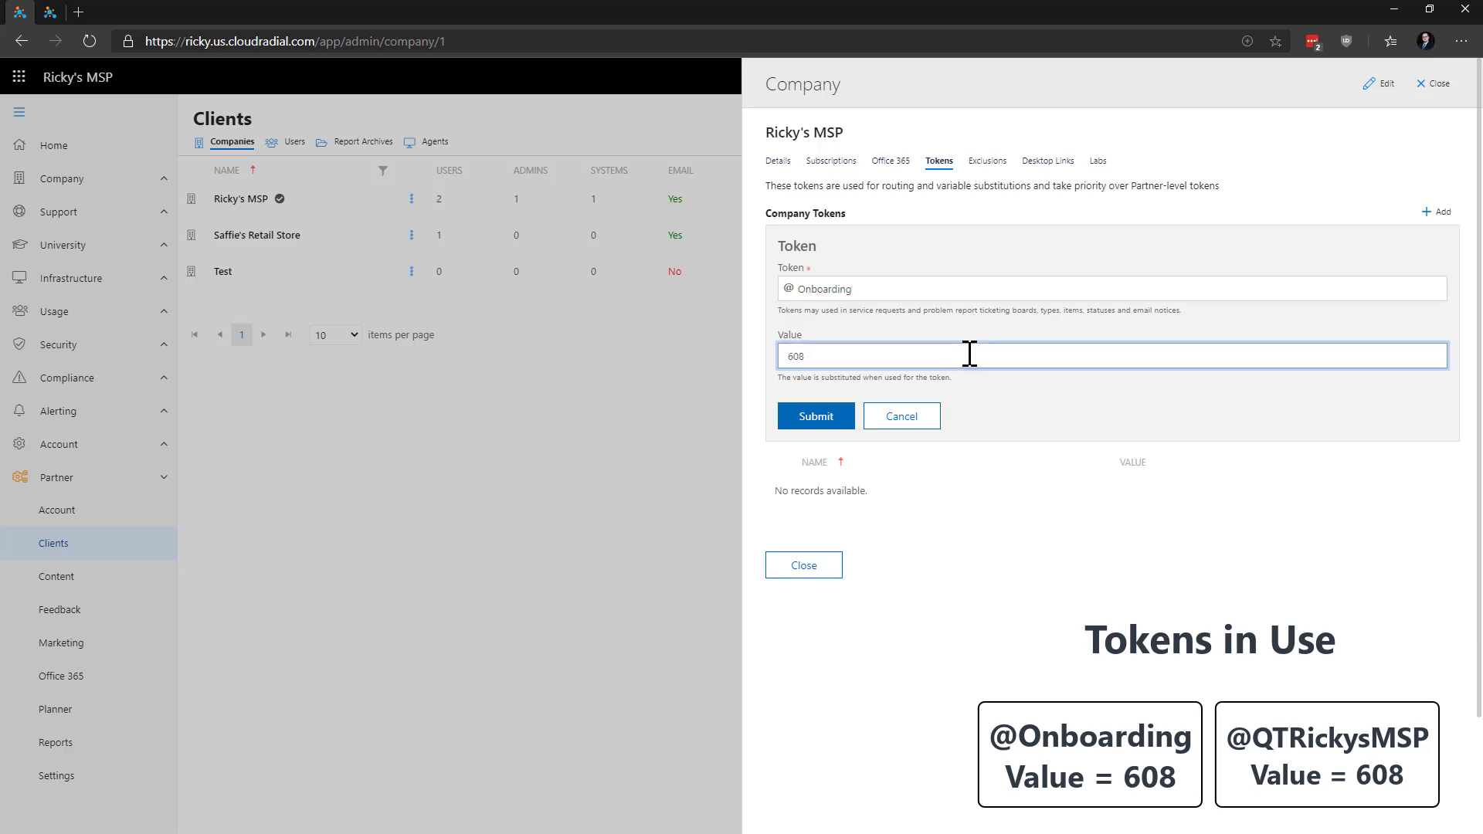
left_click(827, 419)
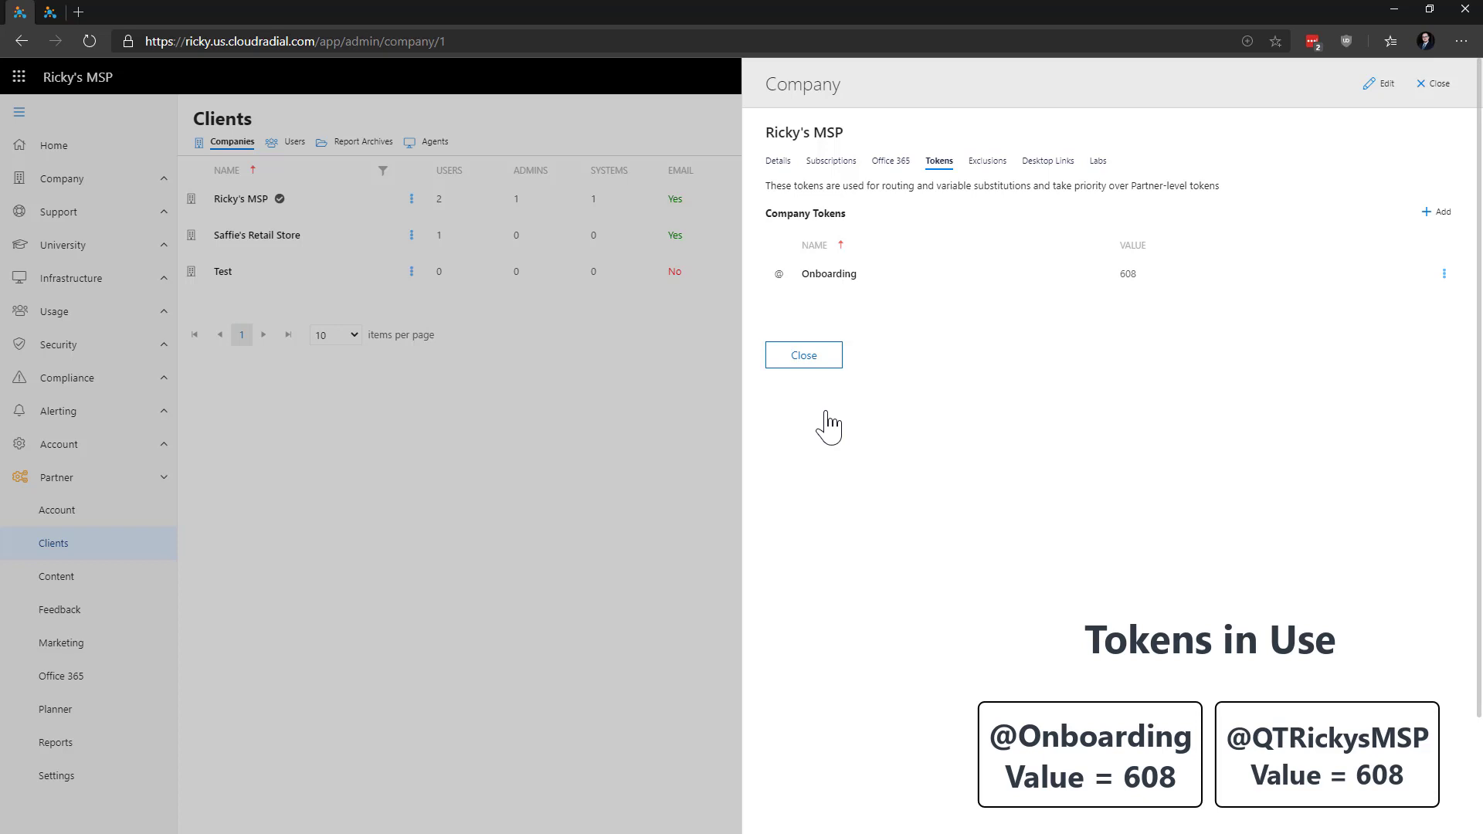
left_click(781, 361)
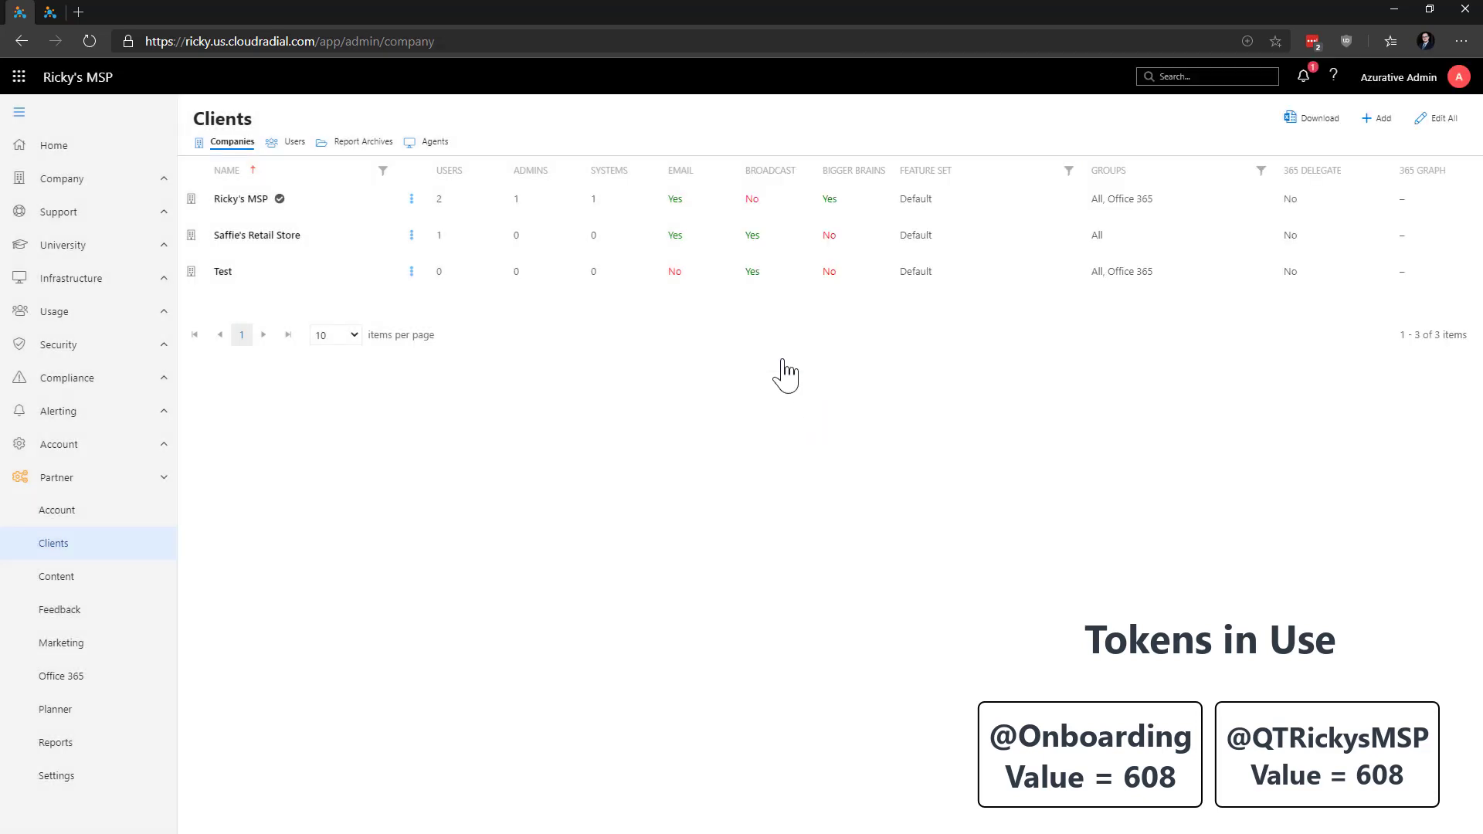
left_click(121, 576)
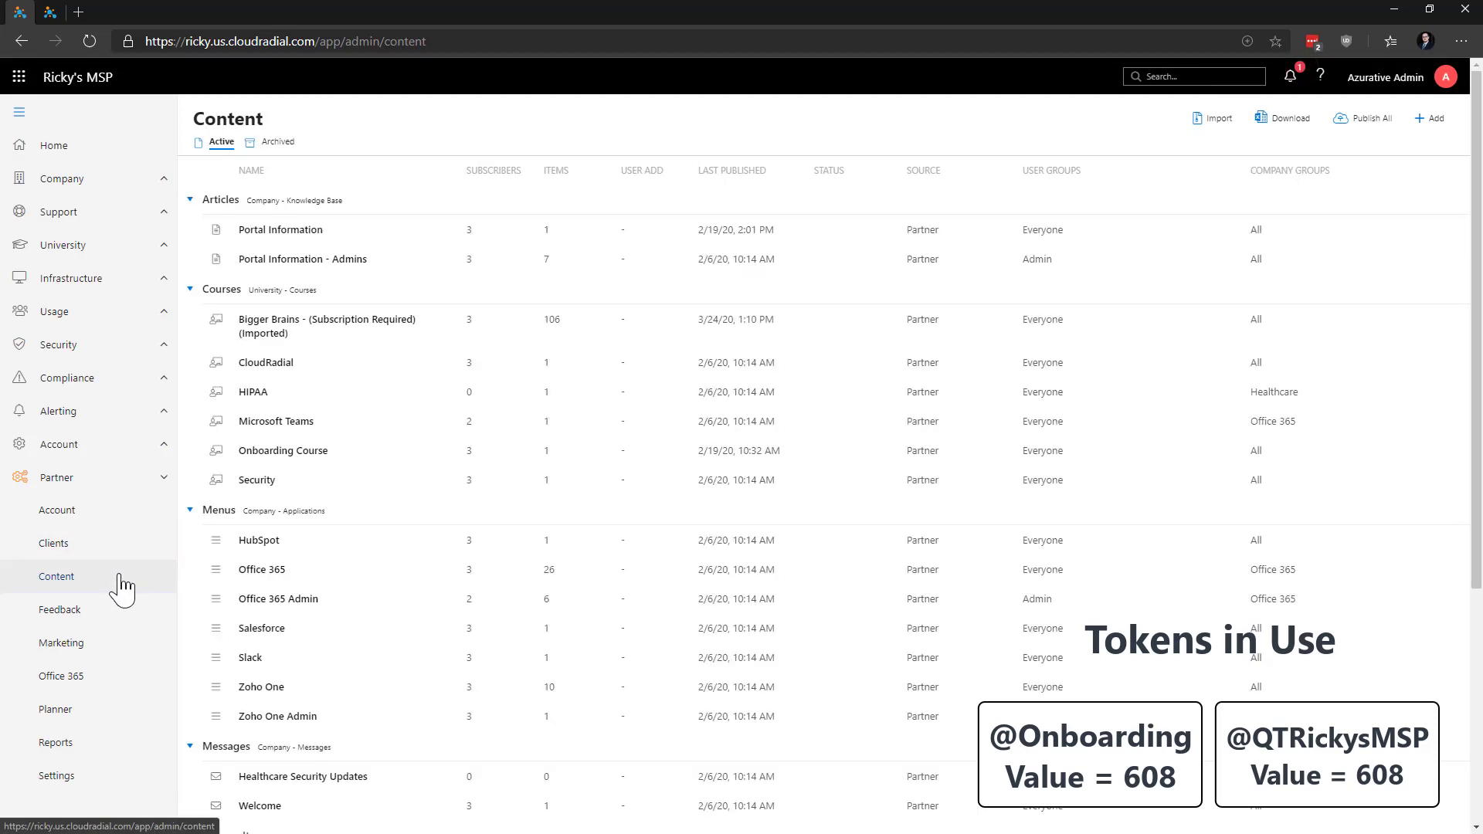
Open the Test request in the Example Service Request Catalog - Tokens package for editing
scroll(323, 579, "down", 1)
scroll(323, 579, "down", 3)
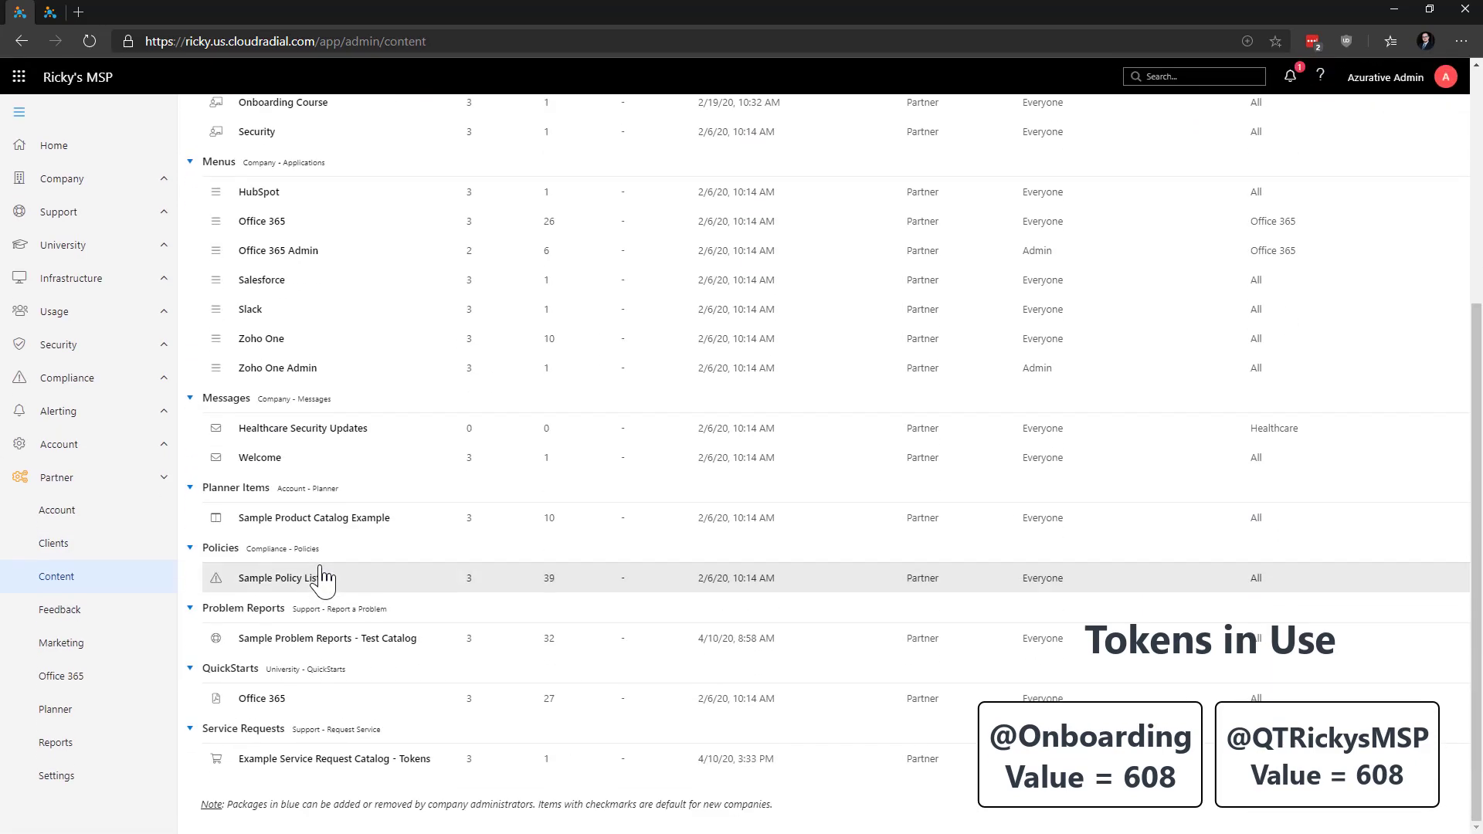
left_click(349, 760)
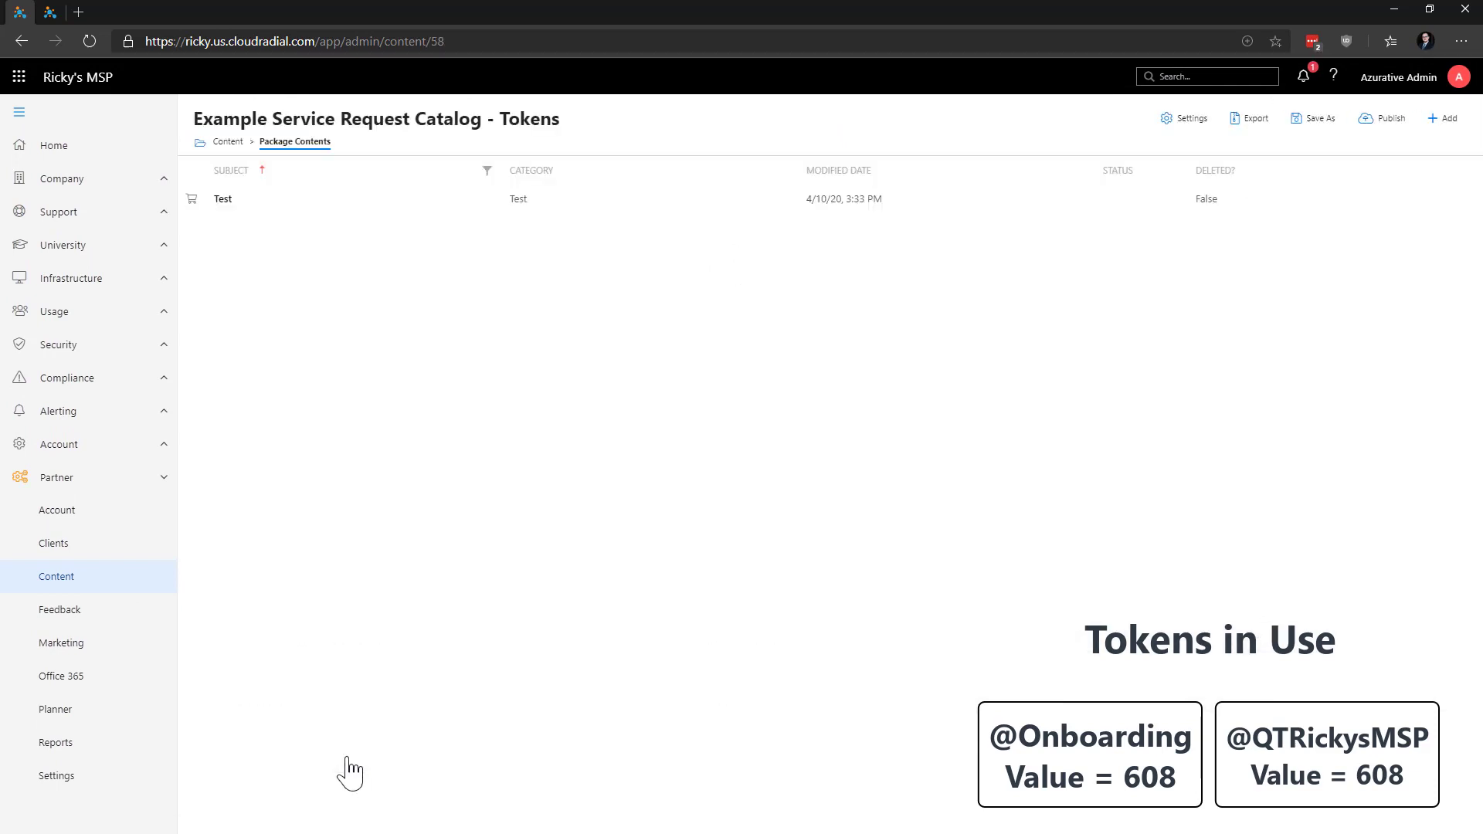
left_click(456, 223)
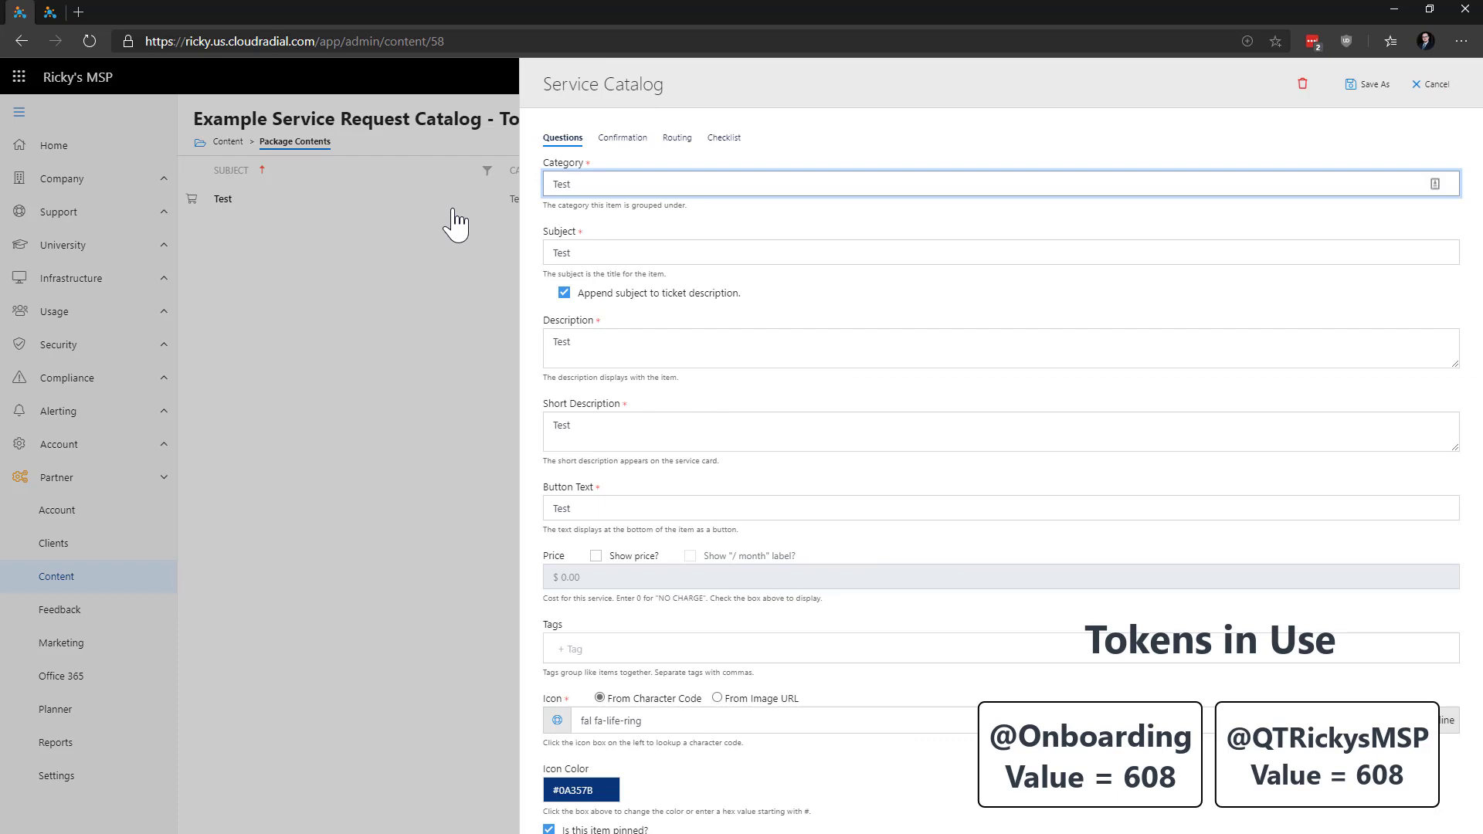
scroll(755, 549, "down", 3)
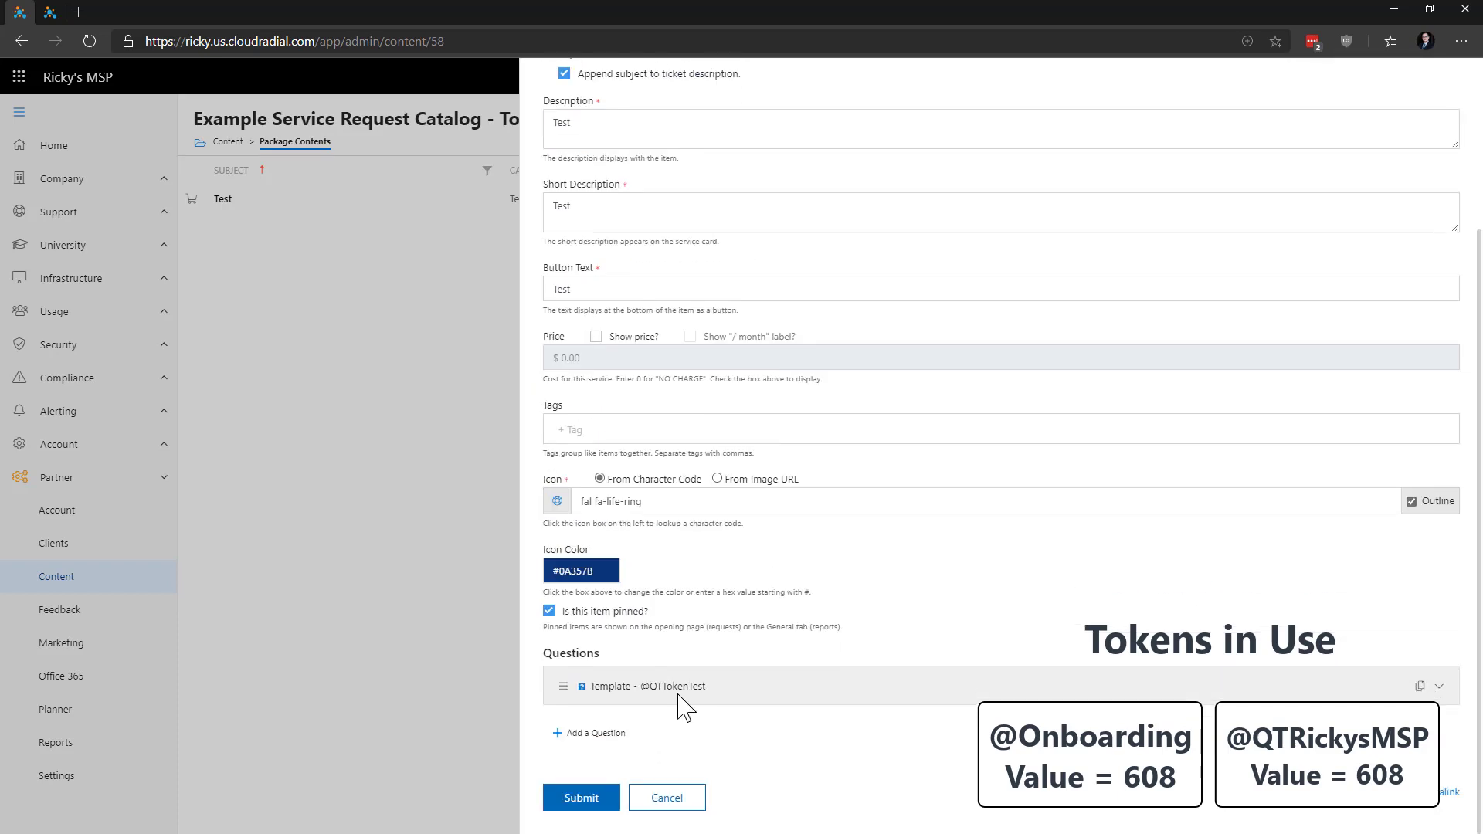
left_click(611, 744)
scroll(614, 753, "down", 2)
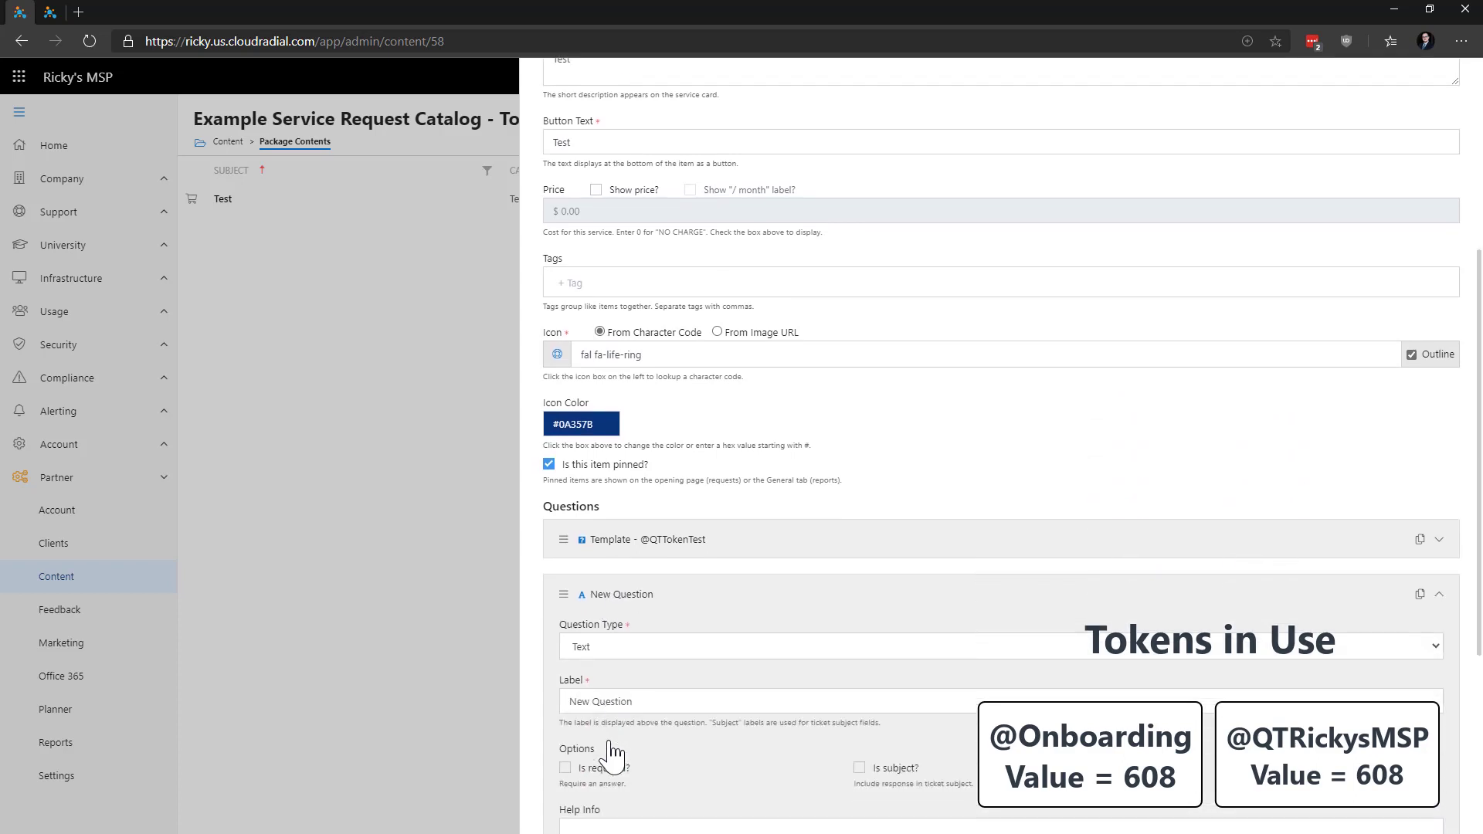
scroll(612, 753, "down", 2)
left_click(636, 454)
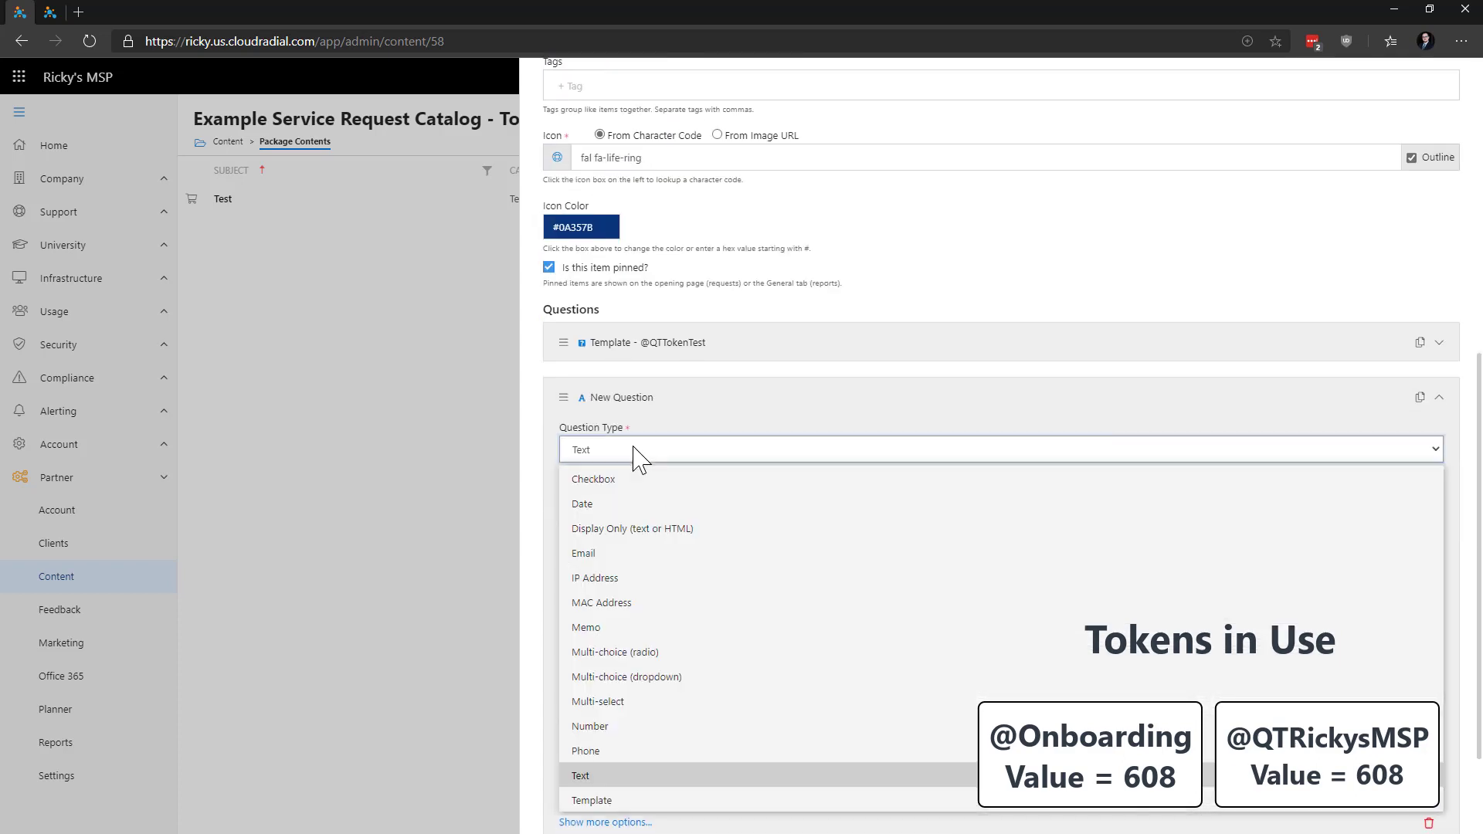
left_click(633, 801)
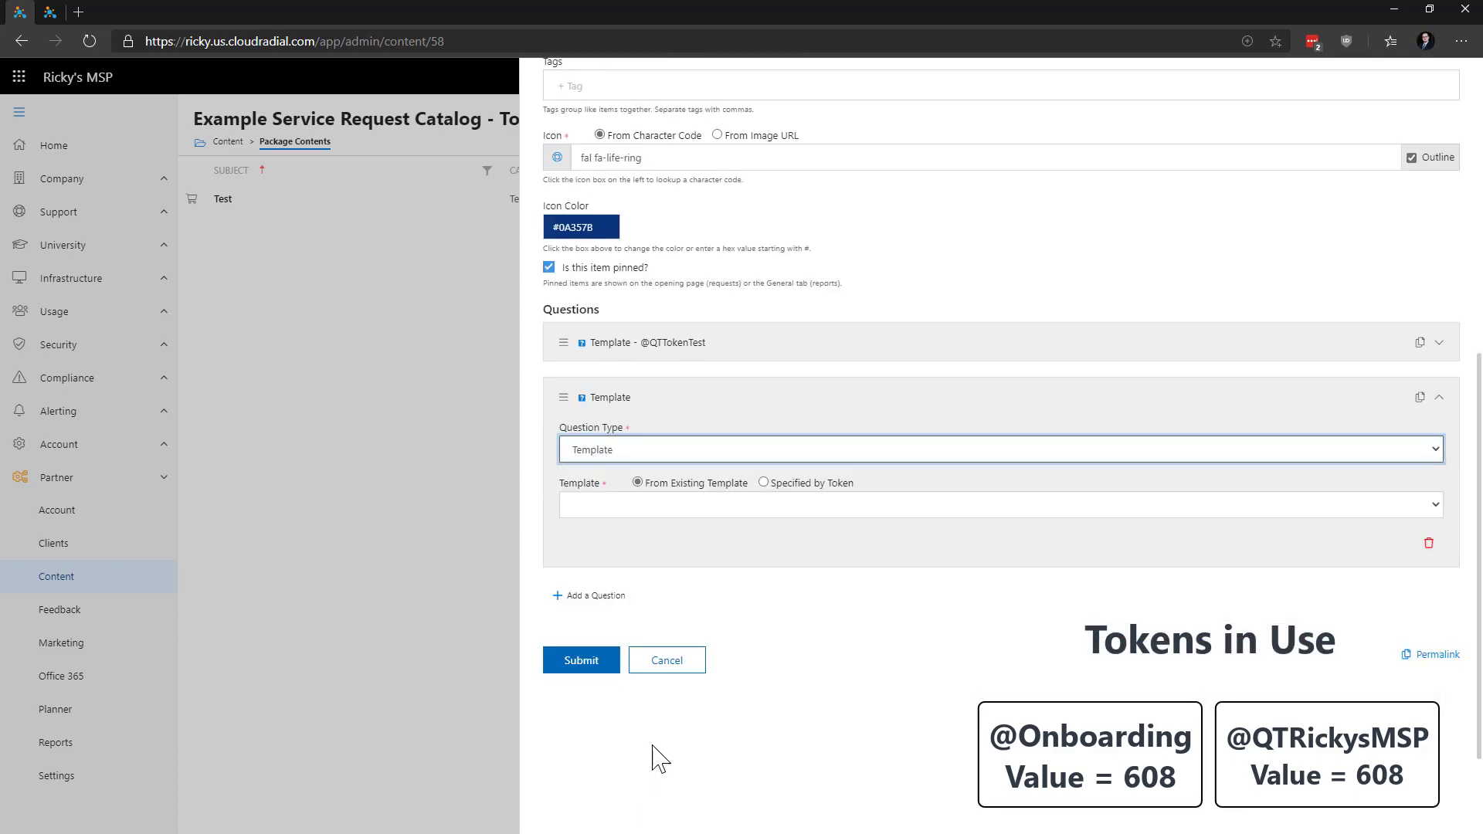
left_click(763, 485)
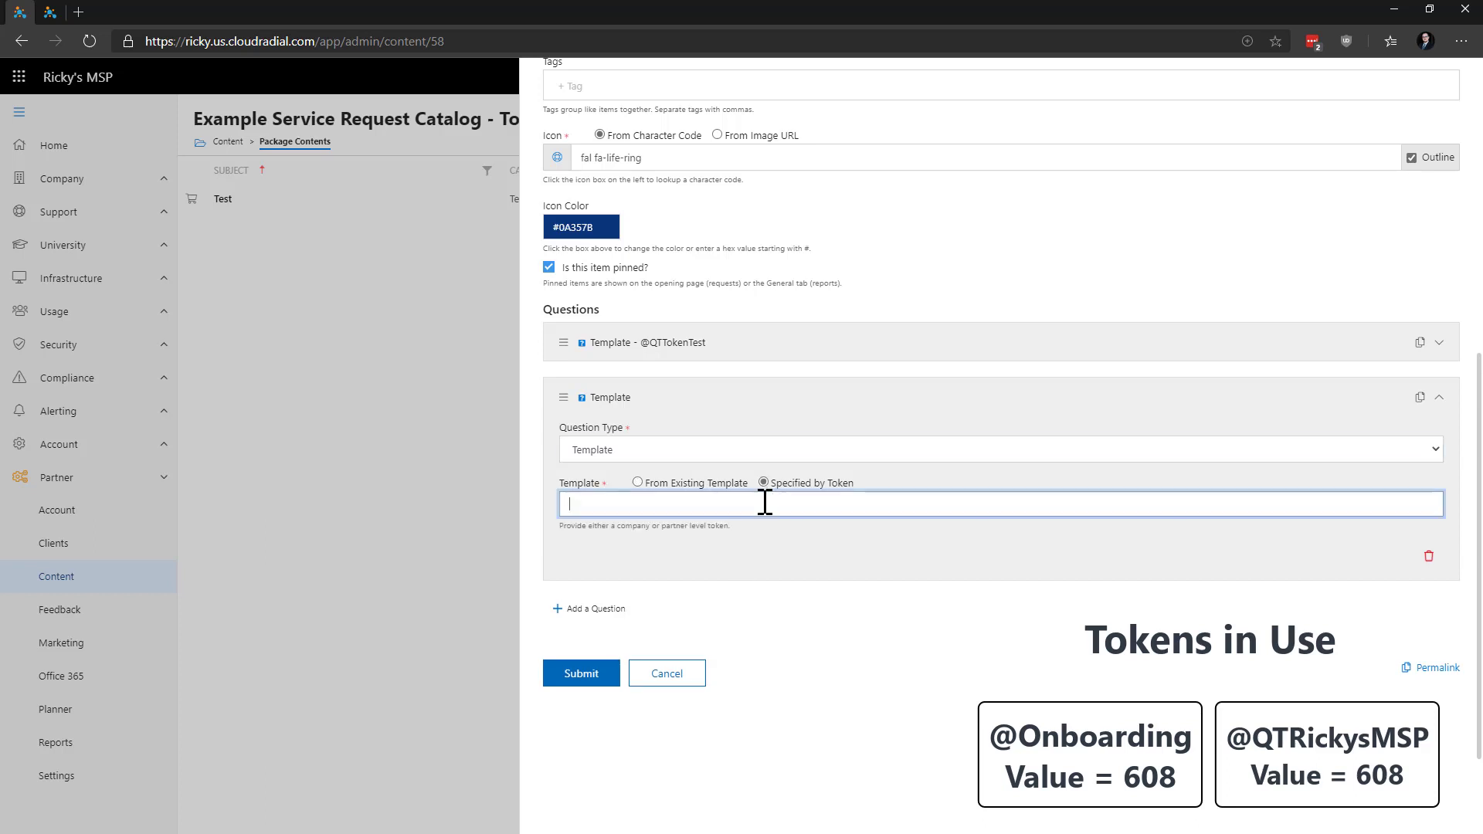
type("@")
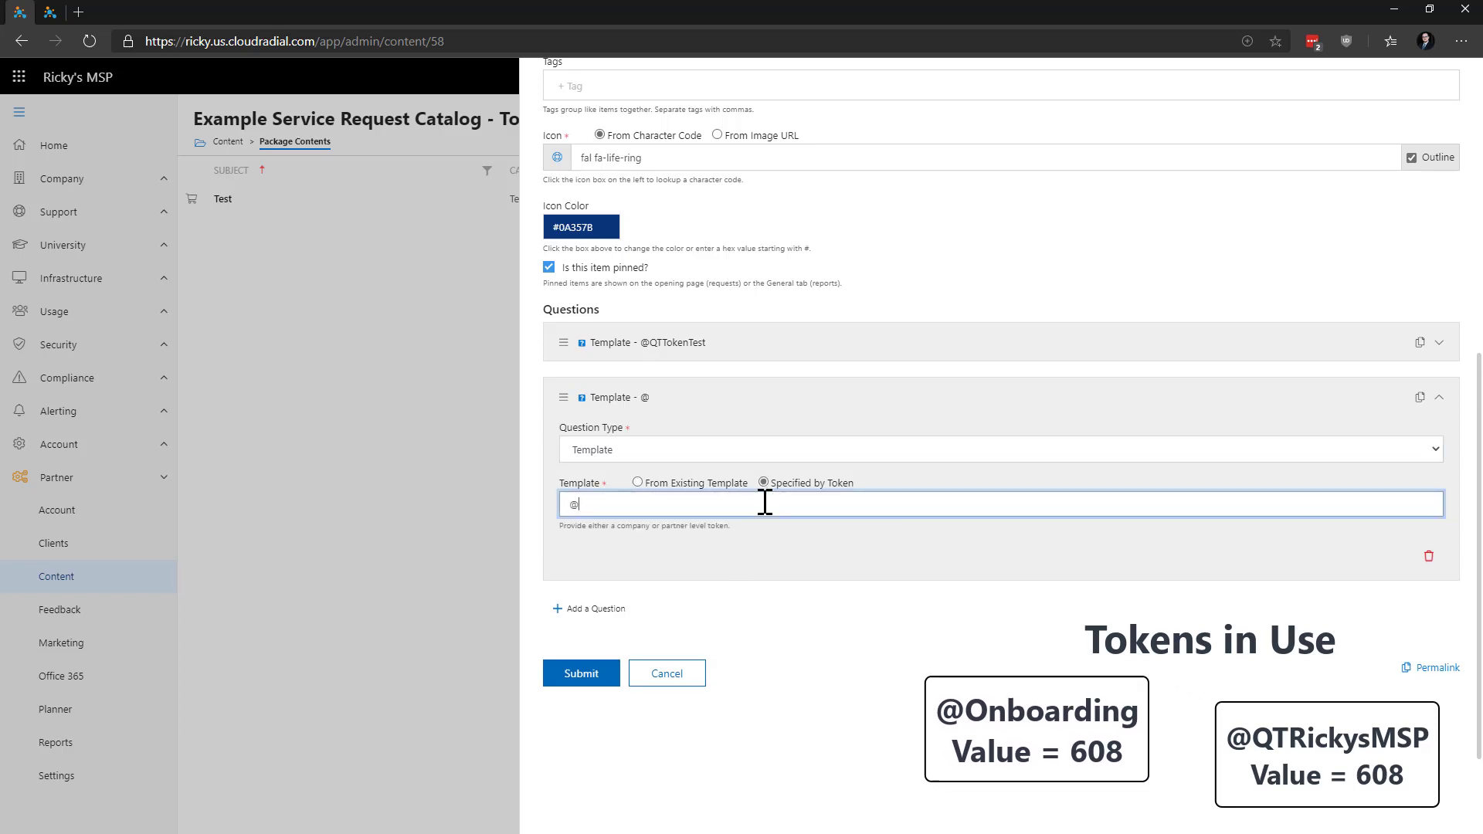
type("Onboarding")
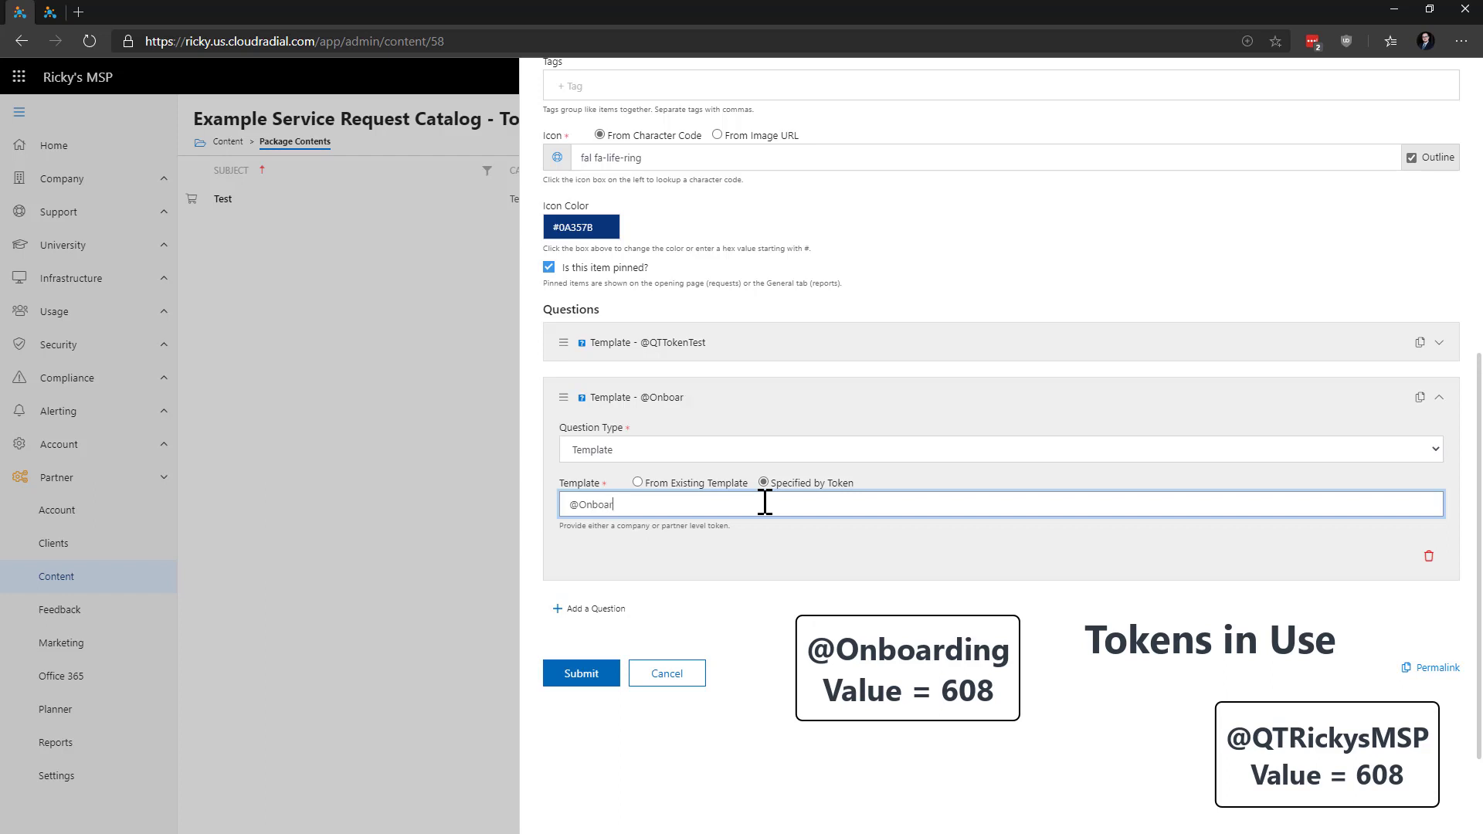
left_click(597, 679)
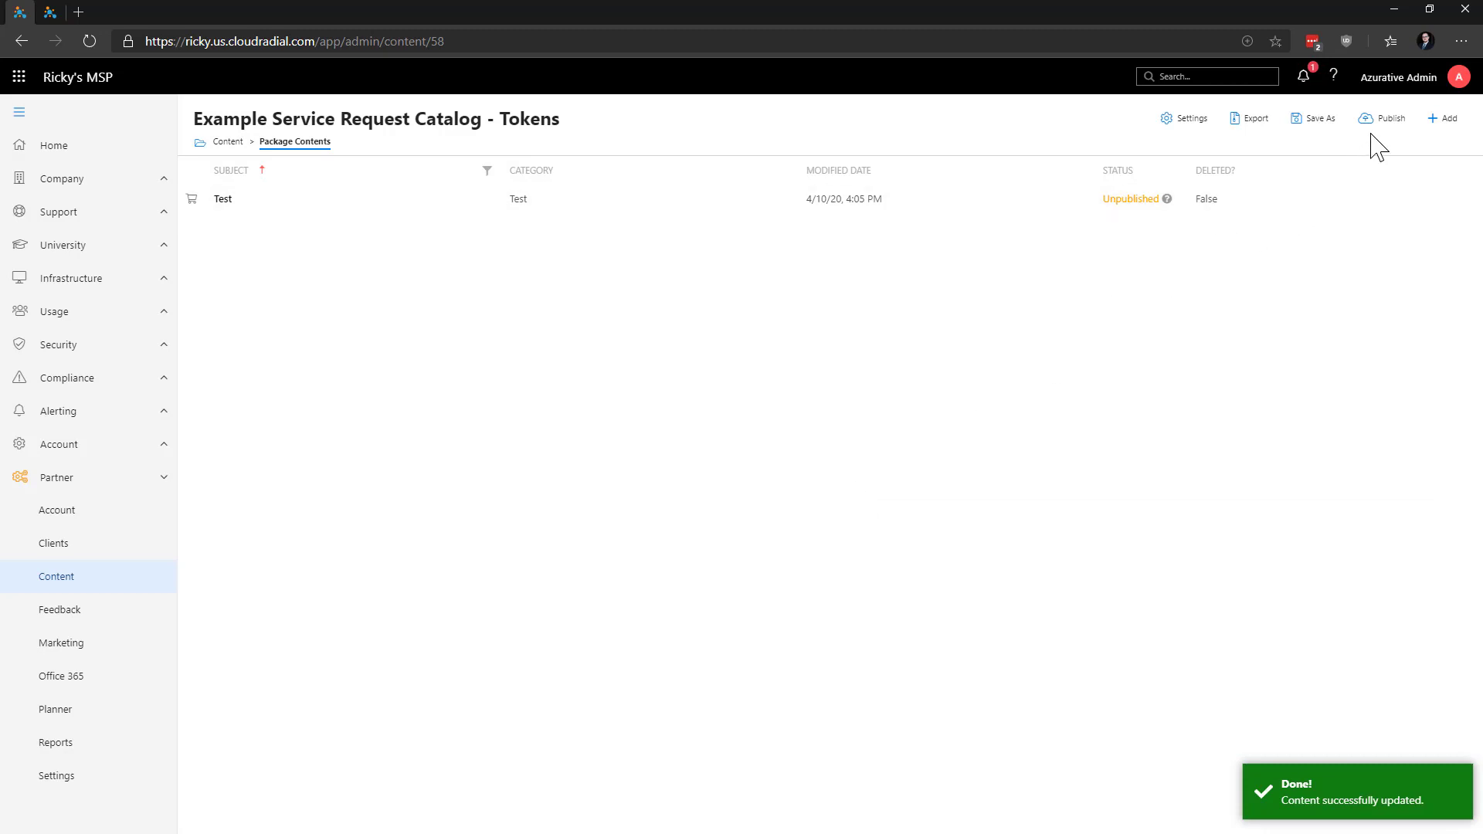
left_click(1378, 143)
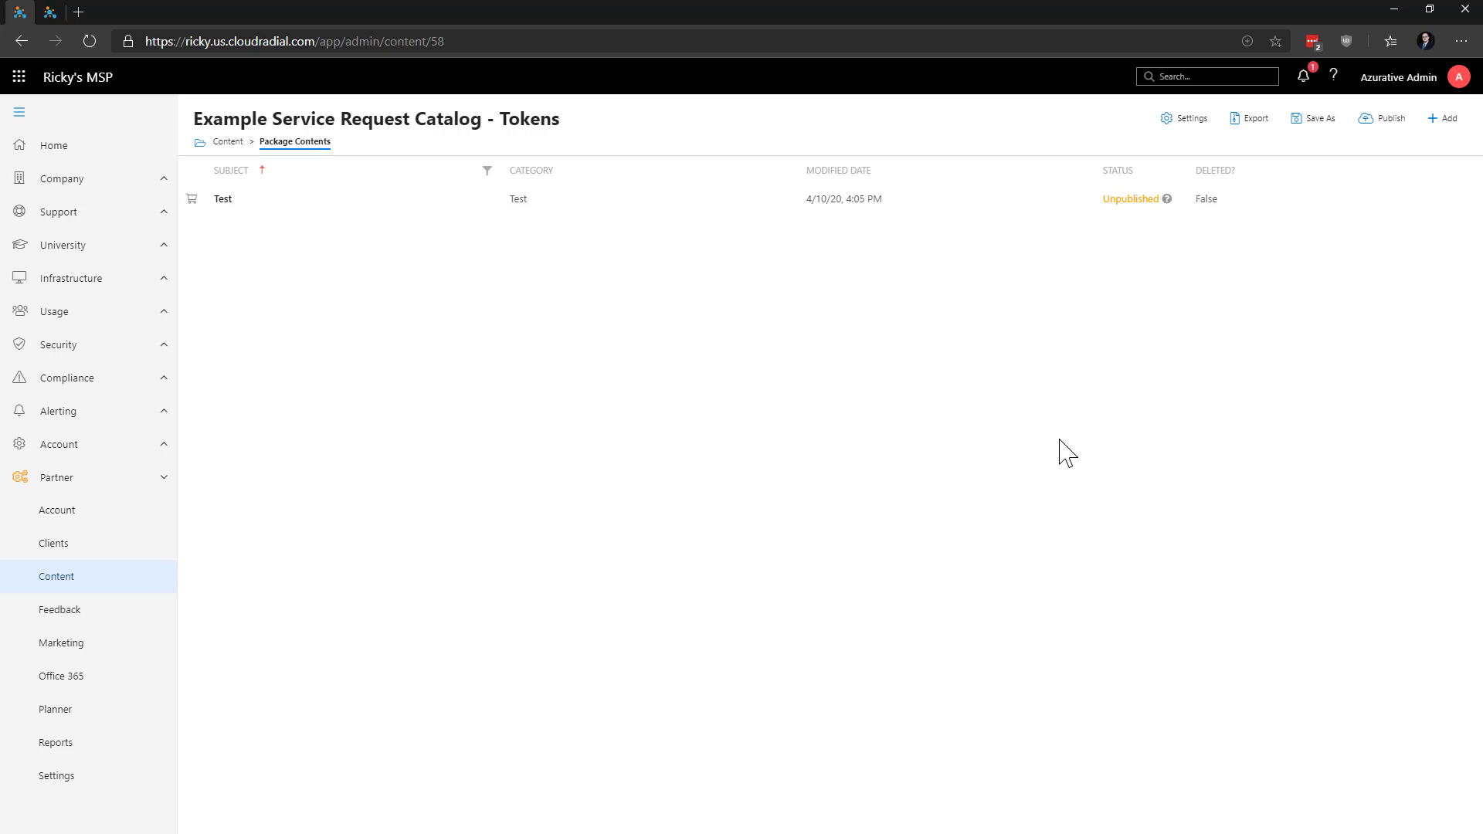
left_click(116, 219)
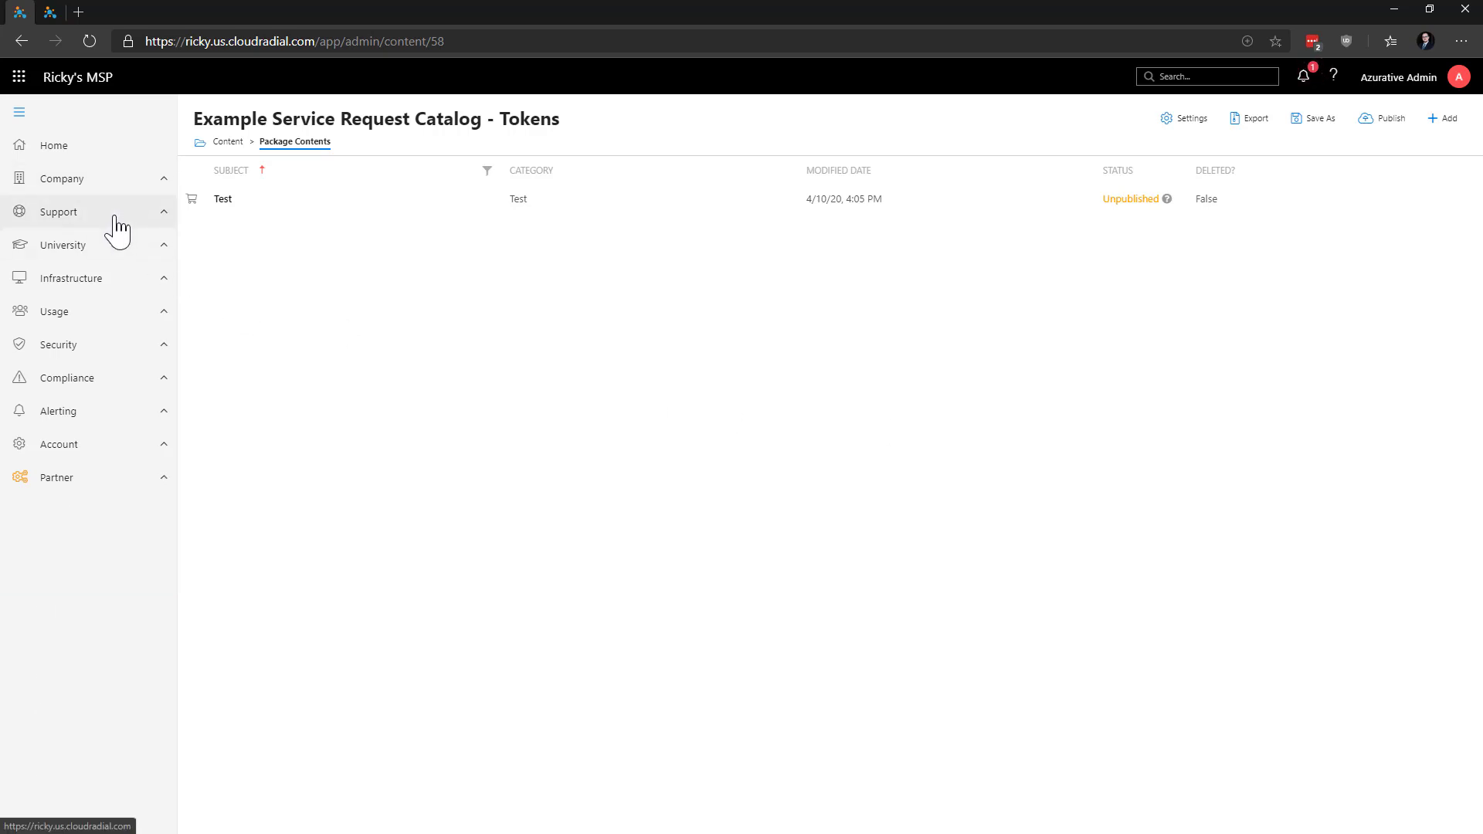
left_click(101, 319)
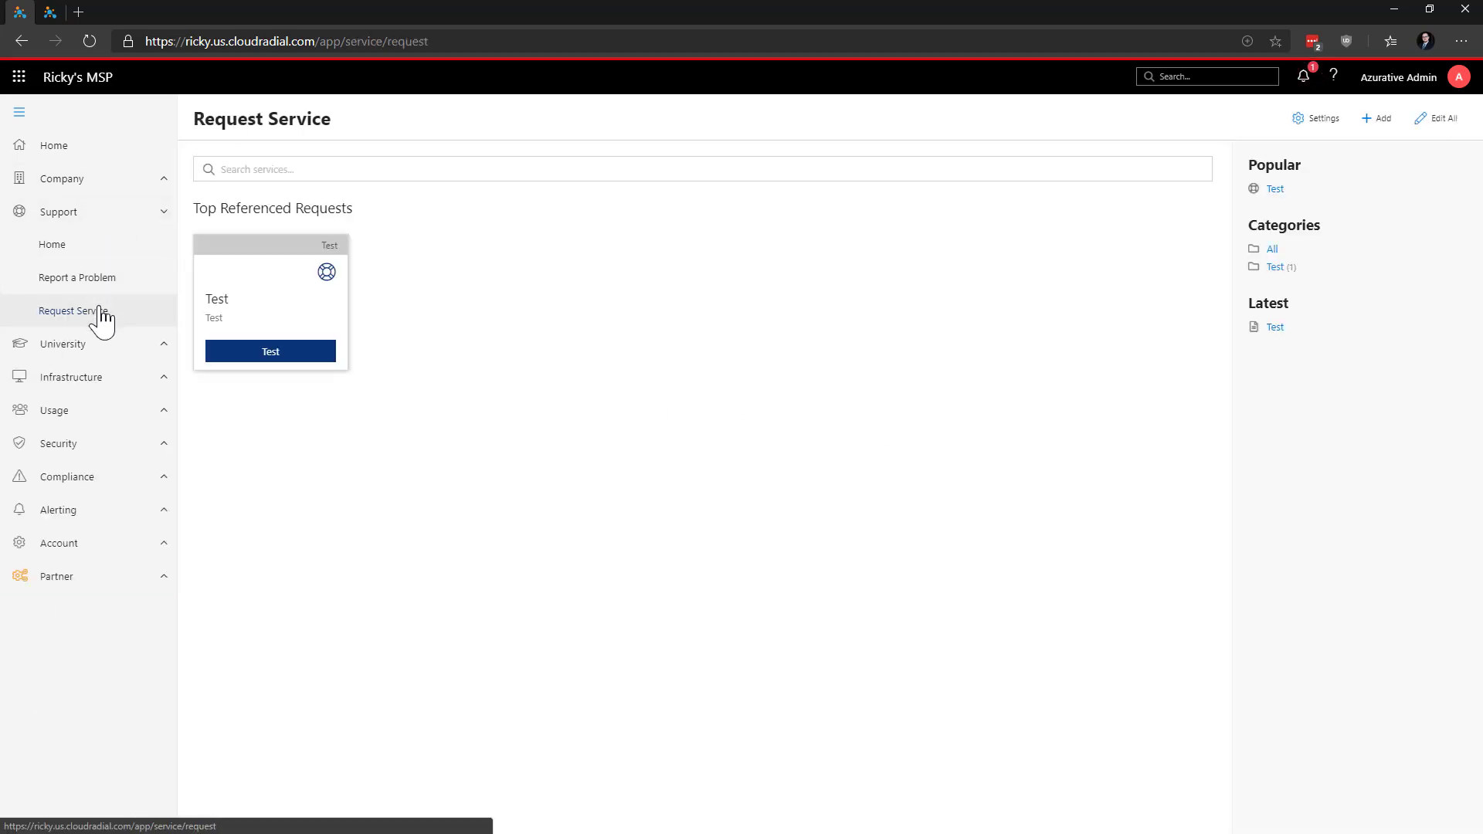
left_click(251, 320)
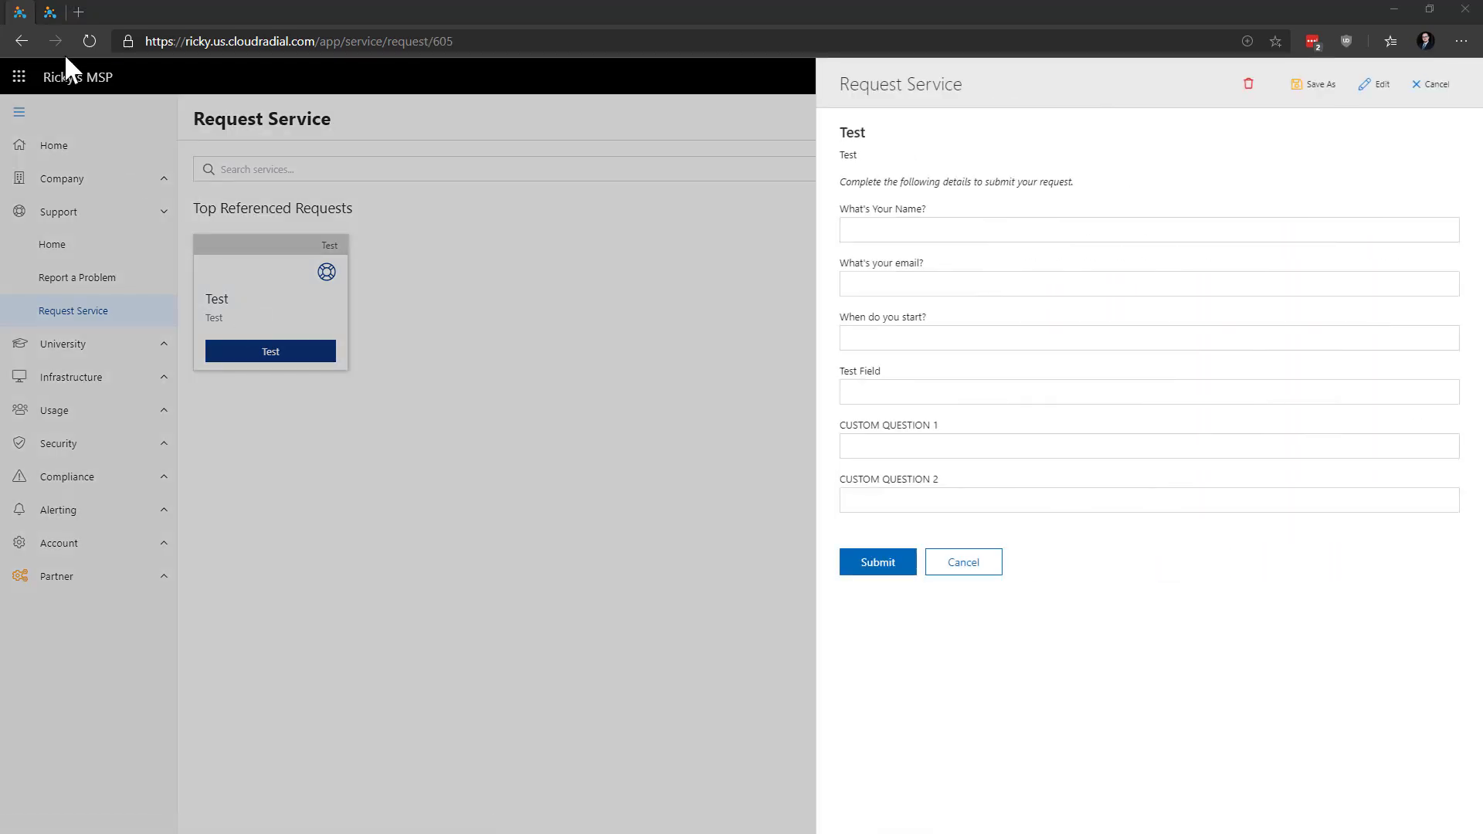
left_click(51, 17)
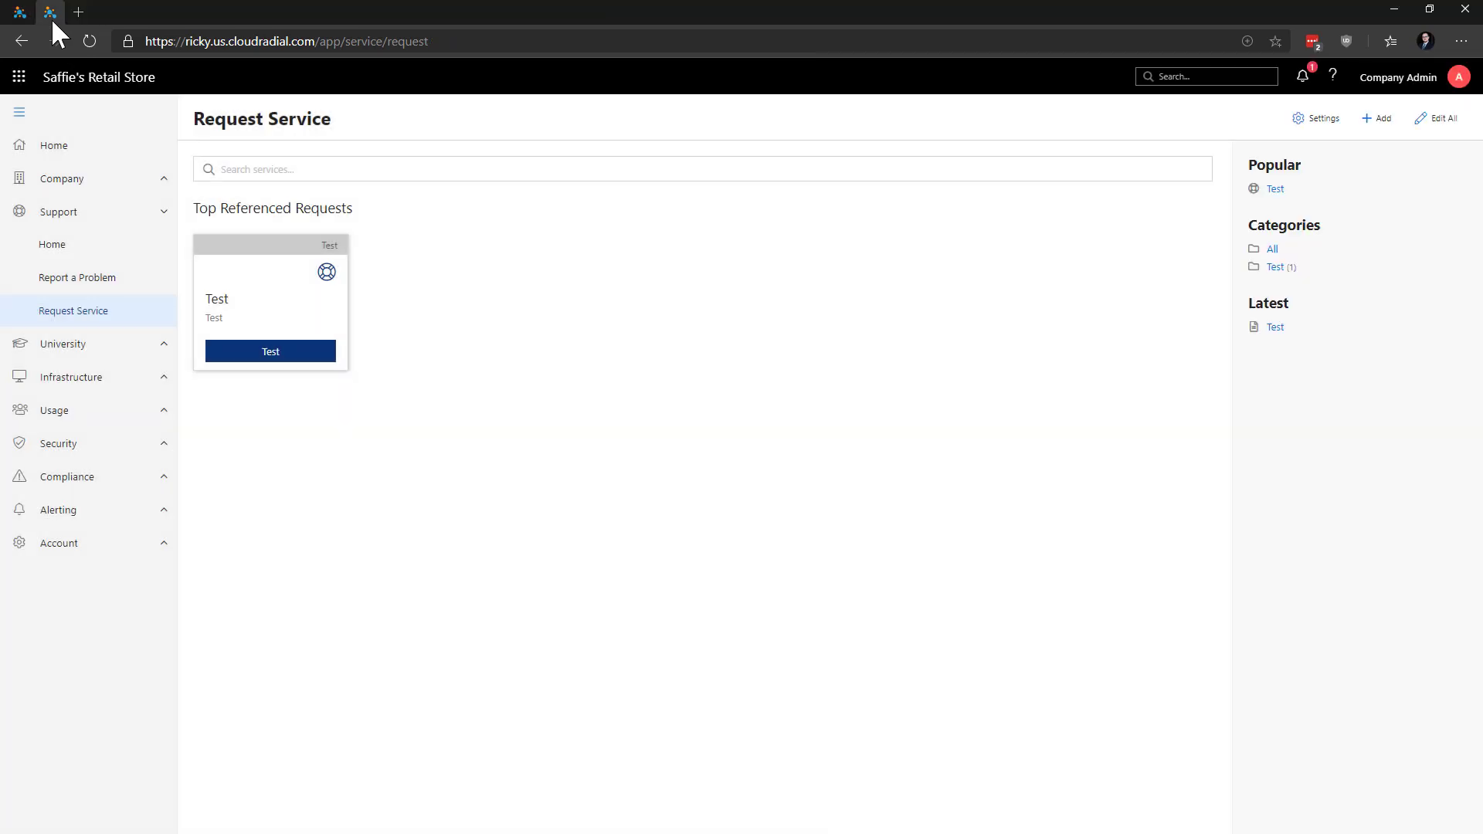
left_click(88, 43)
left_click(258, 272)
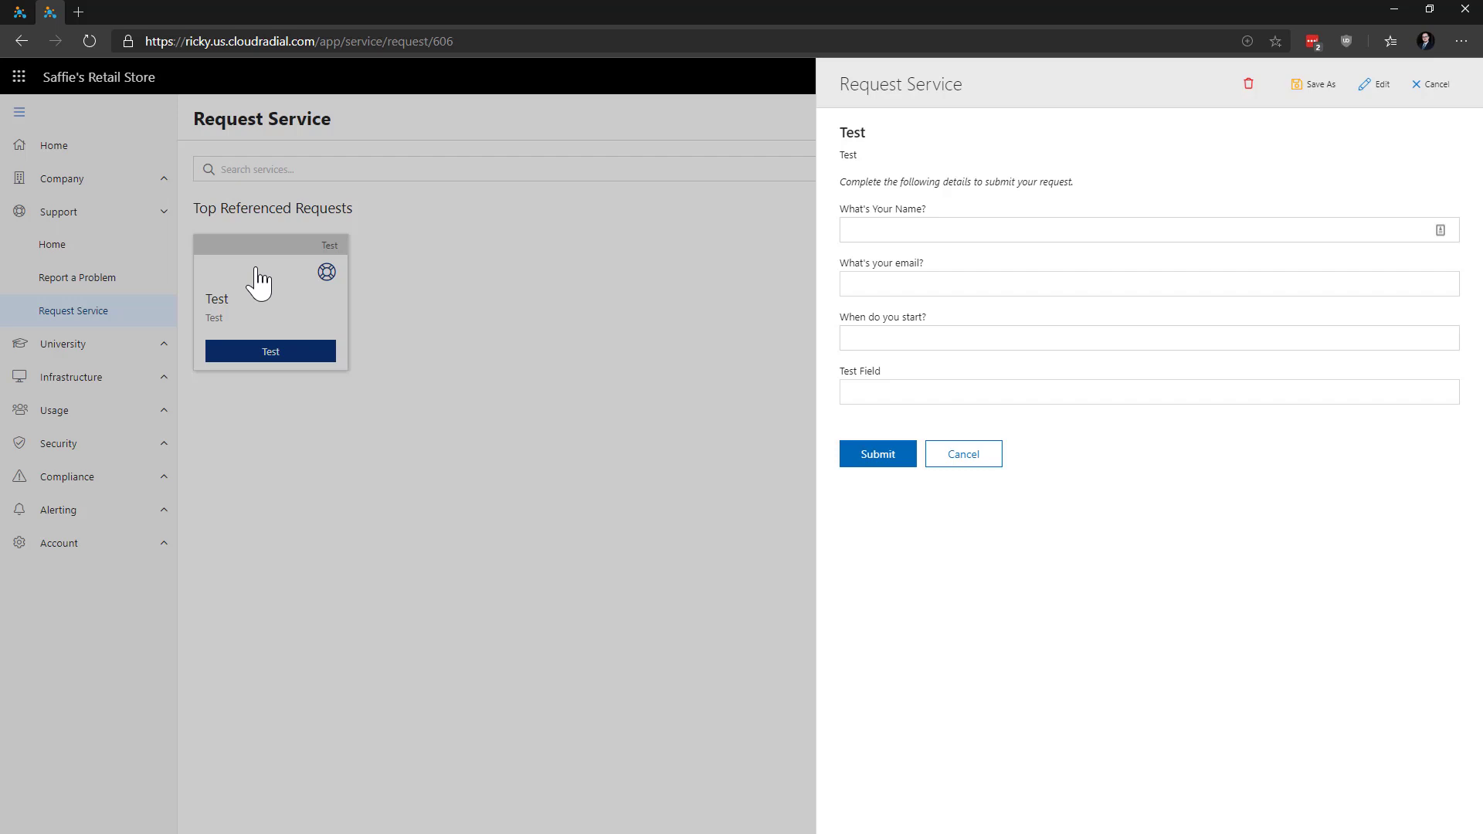
left_click(23, 17)
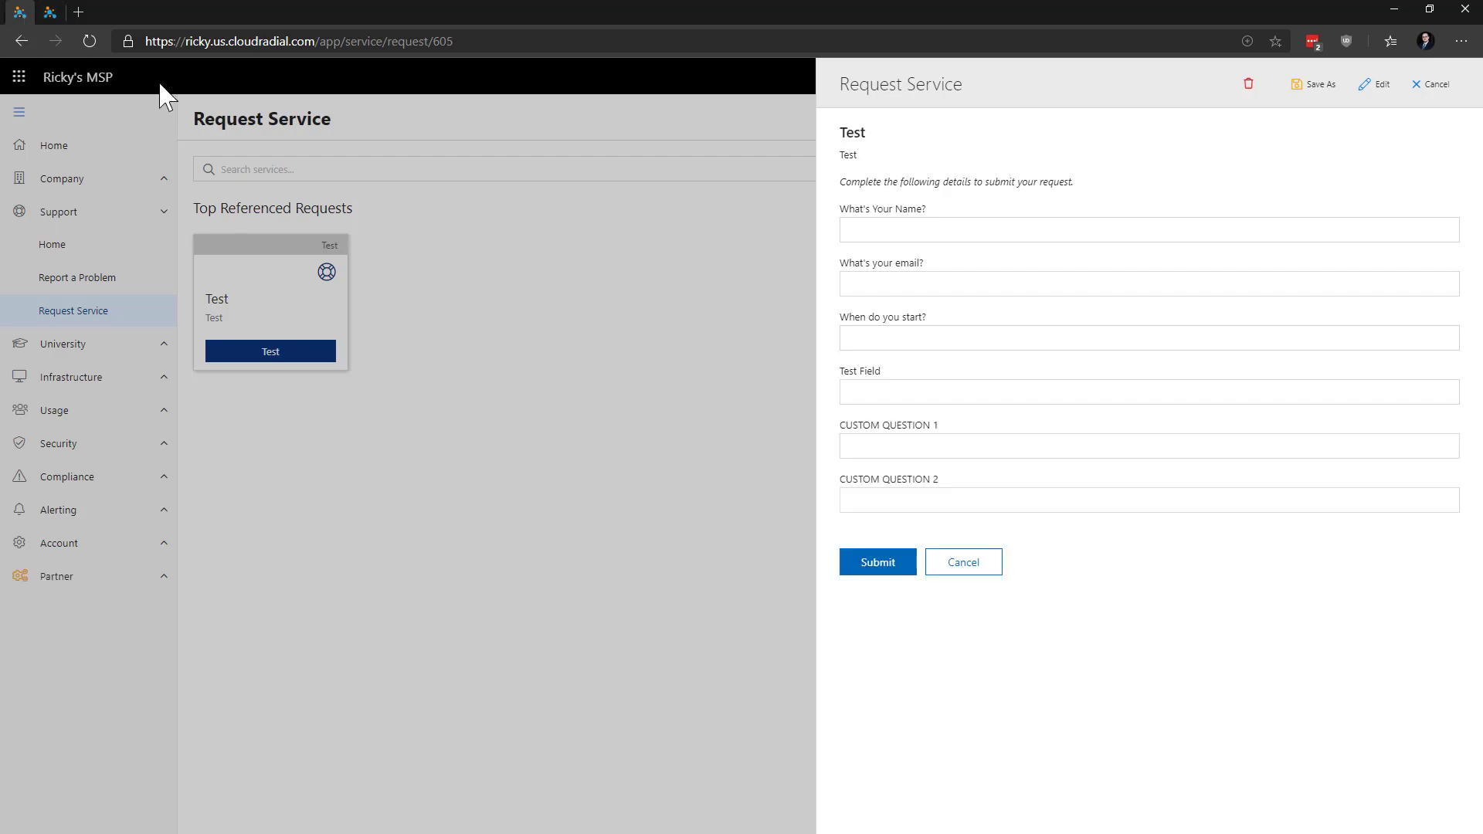
left_click(975, 565)
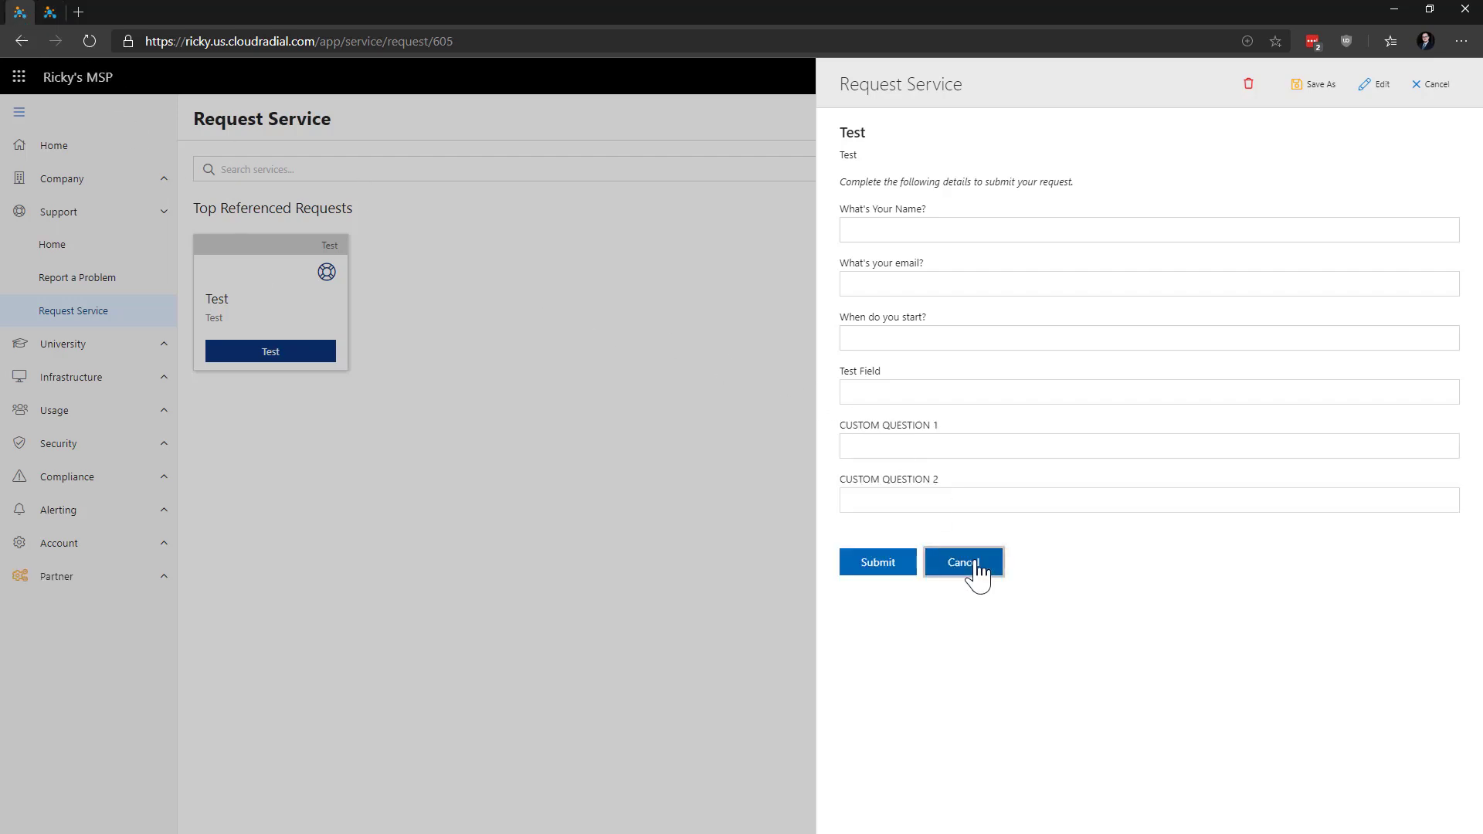
Open Partner Settings > Question Templates and start a new template
left_click(120, 580)
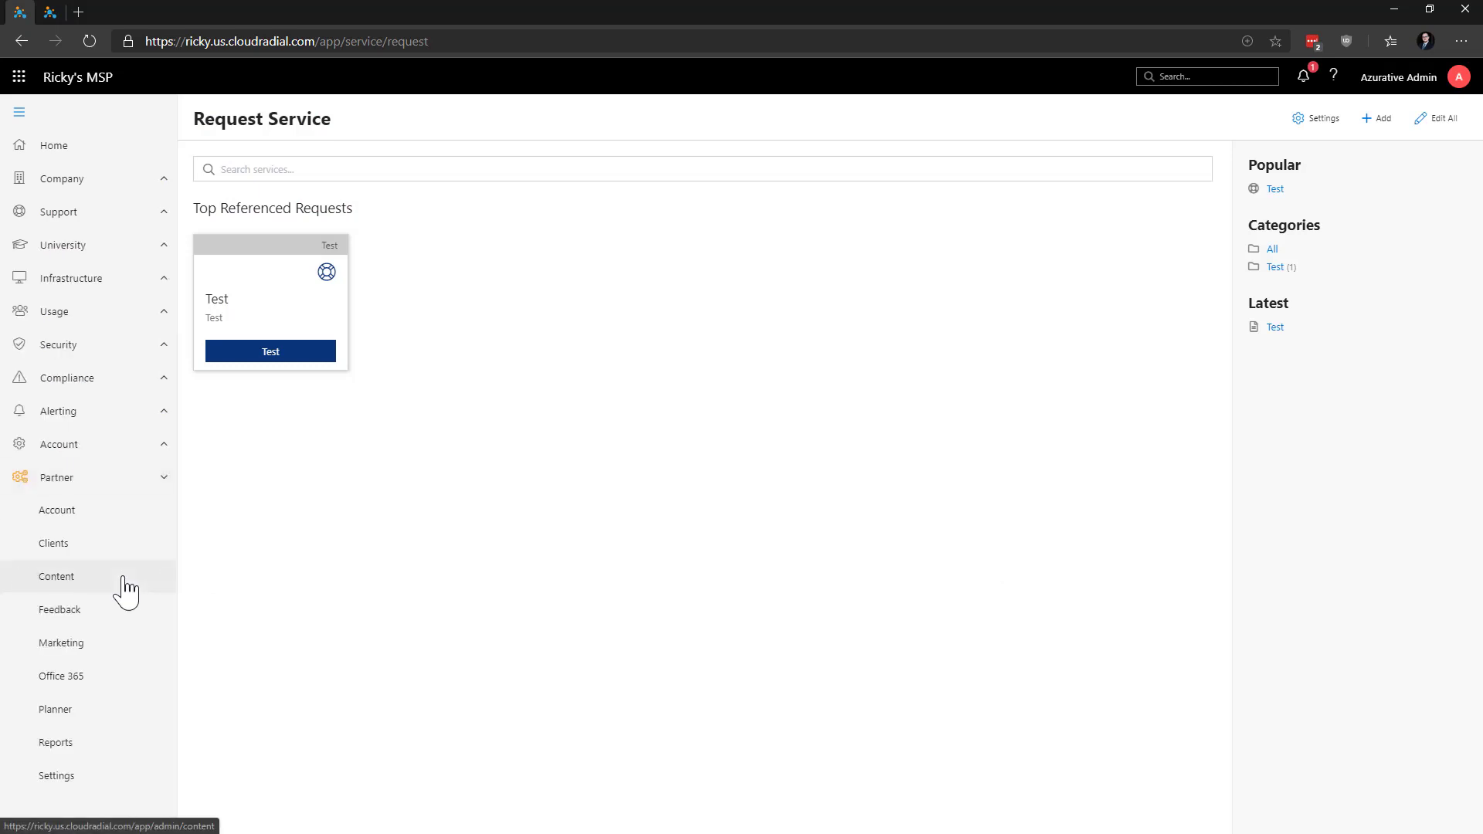
left_click(105, 781)
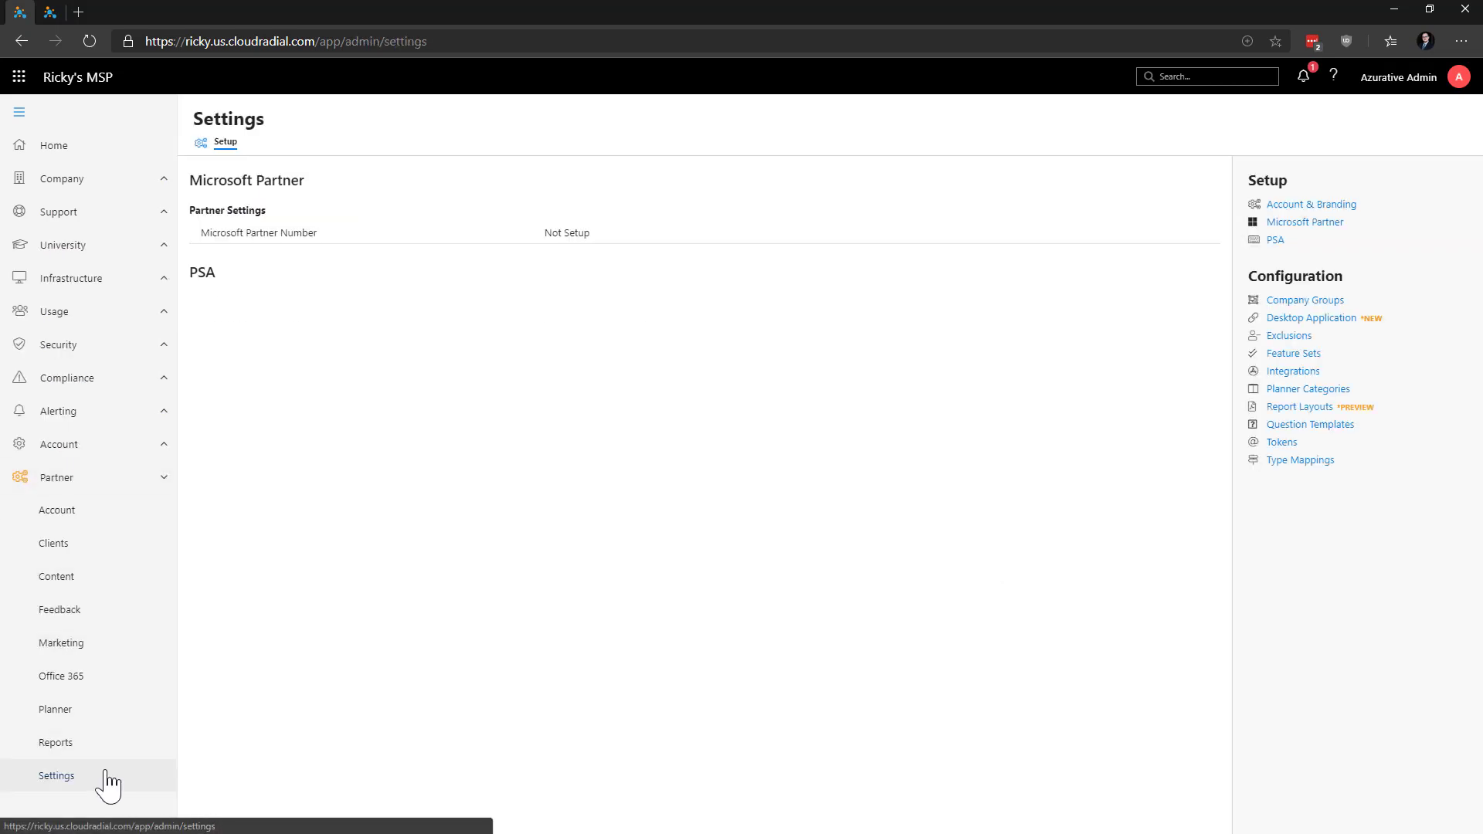
left_click(1297, 431)
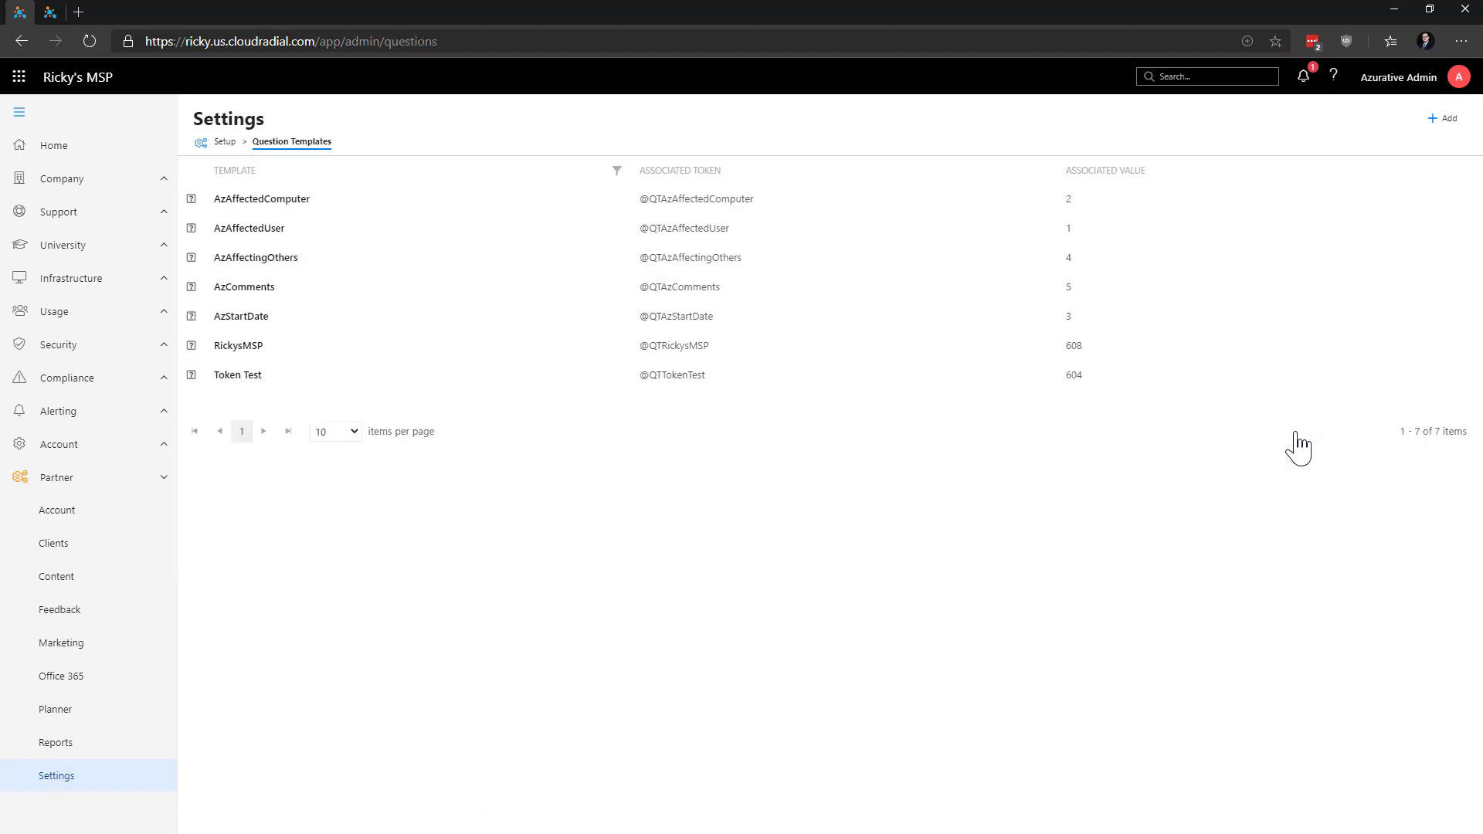
left_click(1449, 141)
Name the template Saffie, add a SAFFIE CUSTOM question, and submit it
left_click(1258, 149)
type("Saffie")
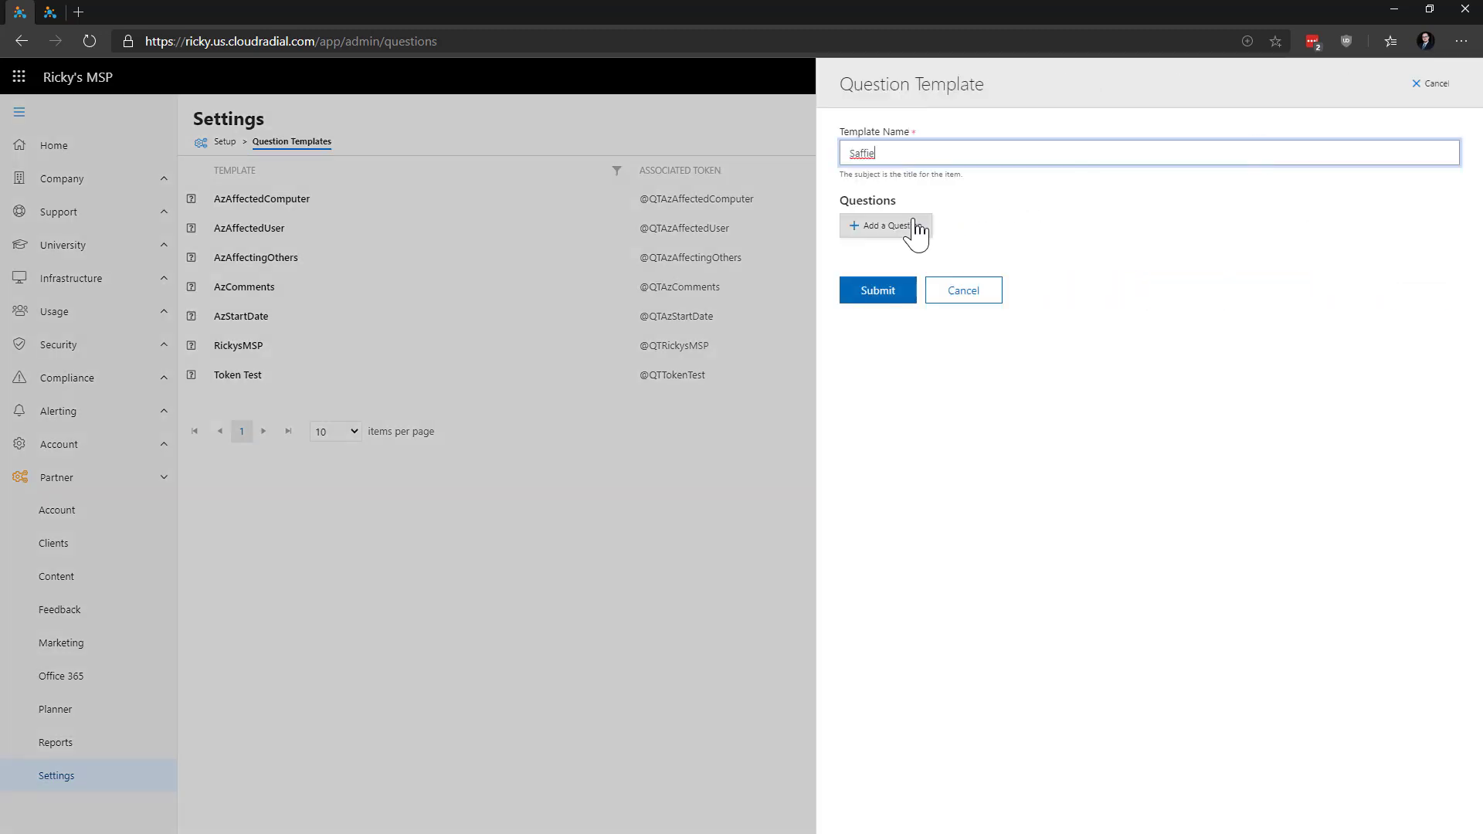
left_click(918, 226)
left_click(920, 340)
type("SAFFIE CUSTOM")
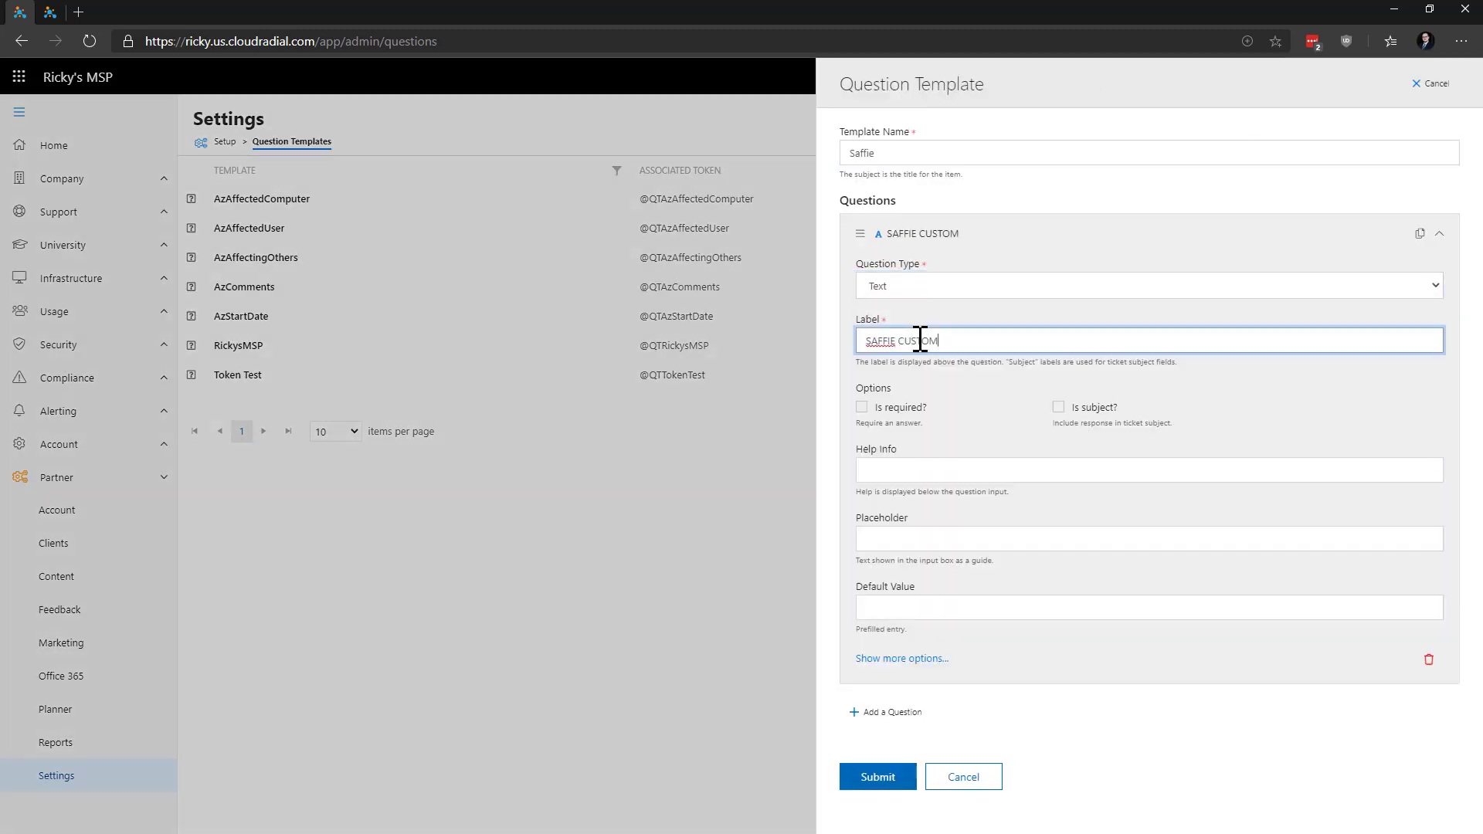
left_click(900, 778)
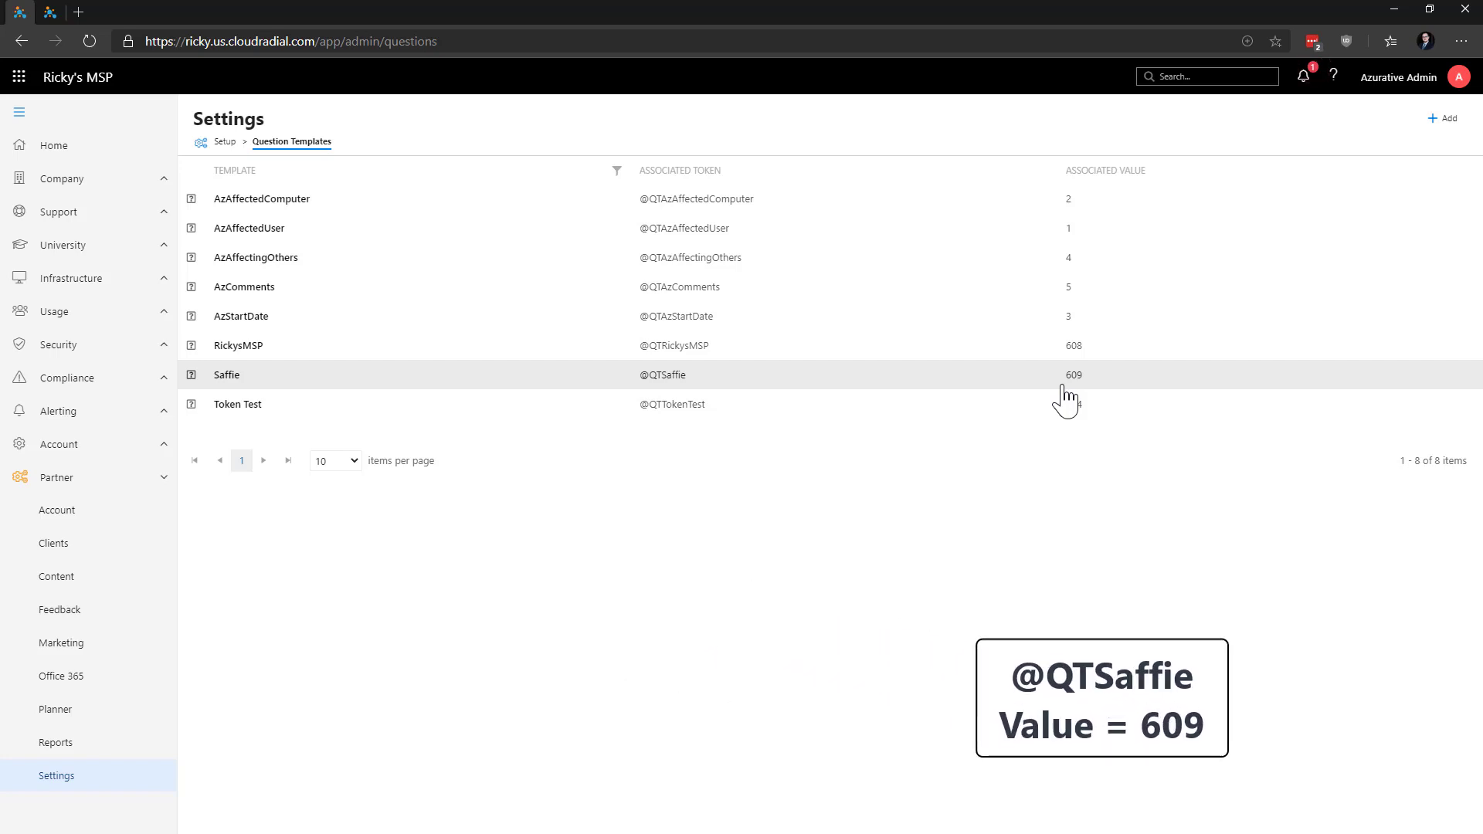
Open Saffie's Retail Store's Tokens tab and start adding a company token
left_click(116, 549)
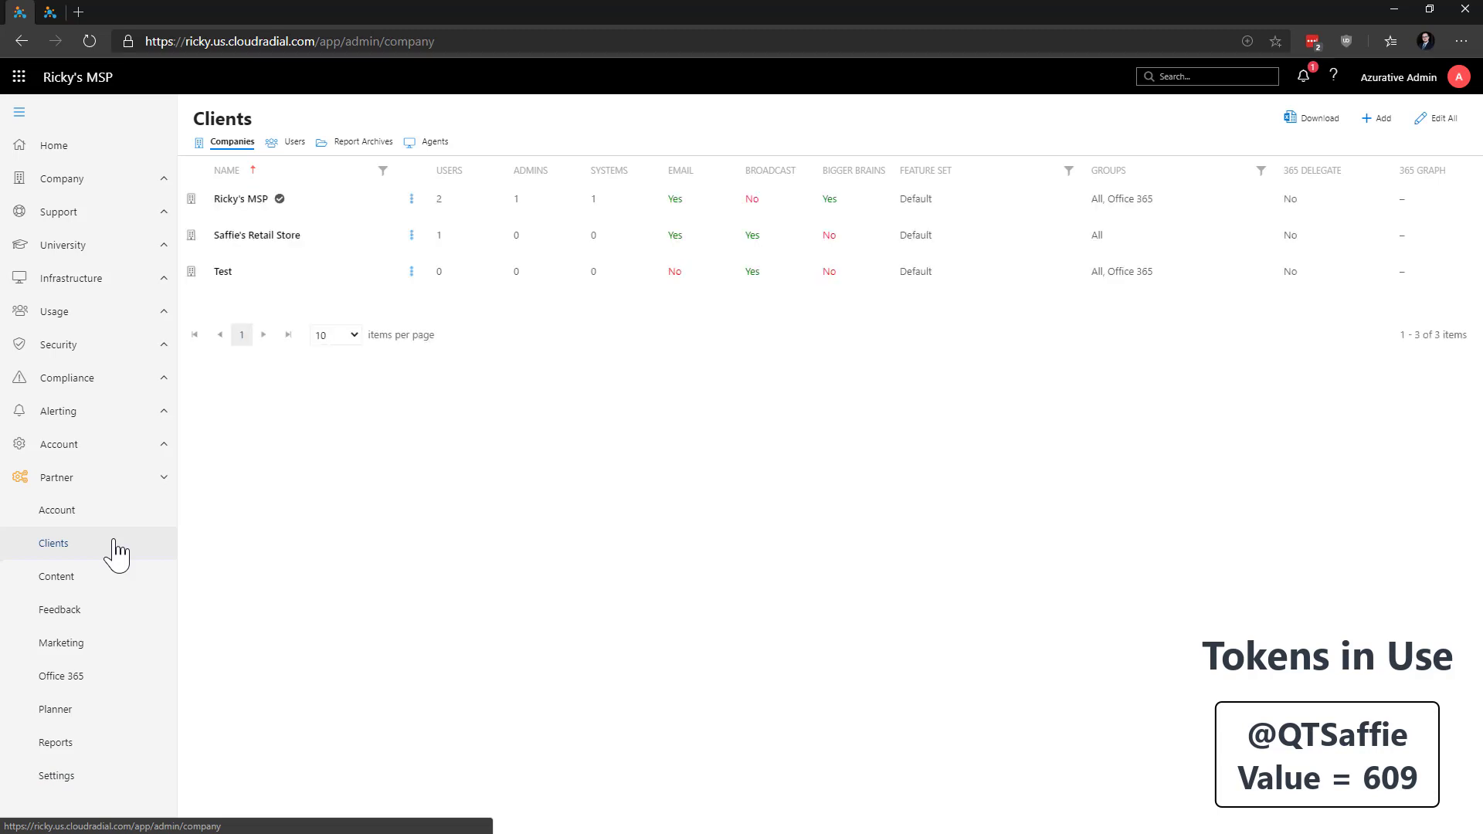
left_click(292, 246)
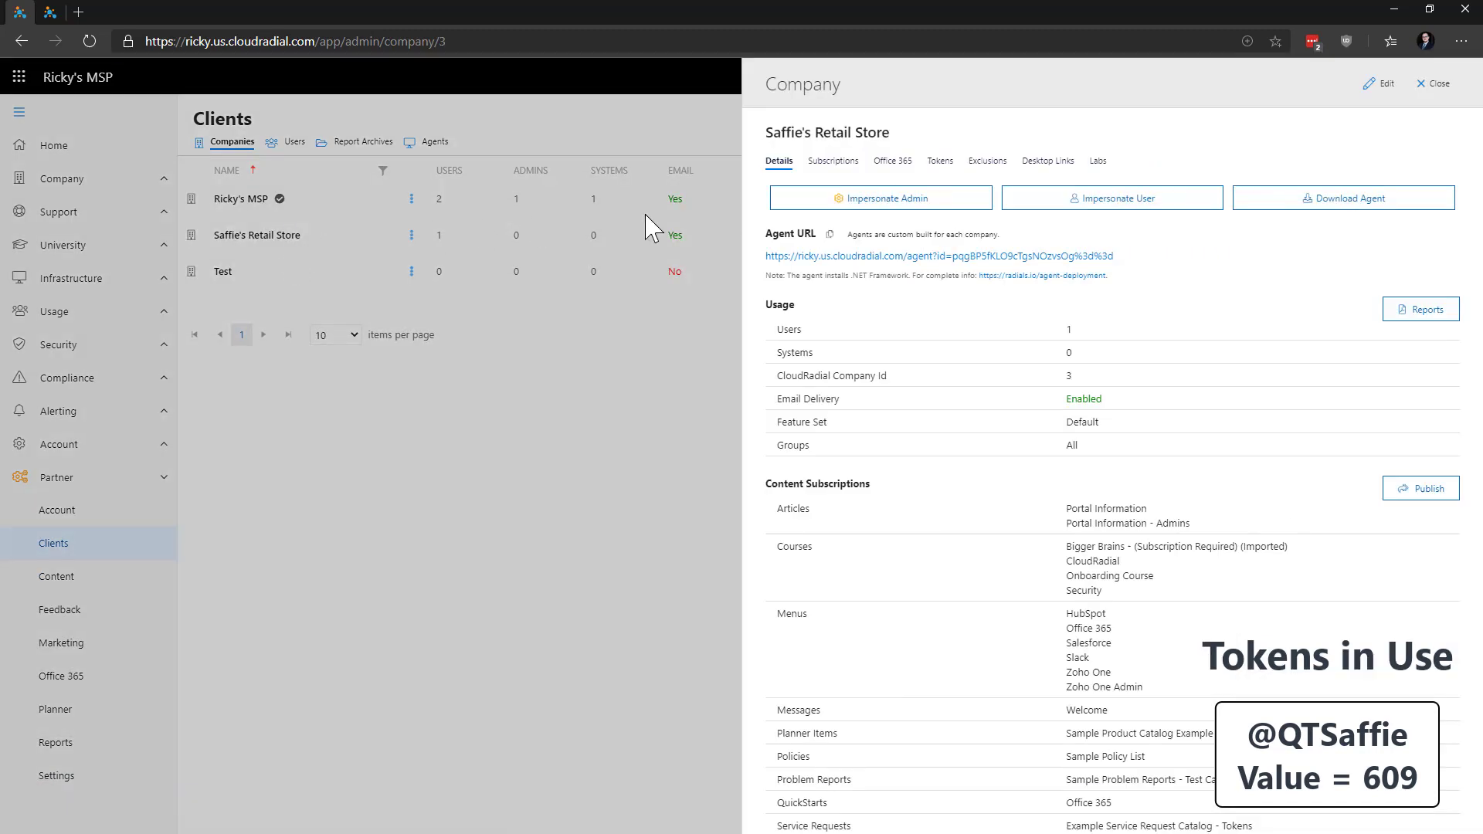
left_click(943, 164)
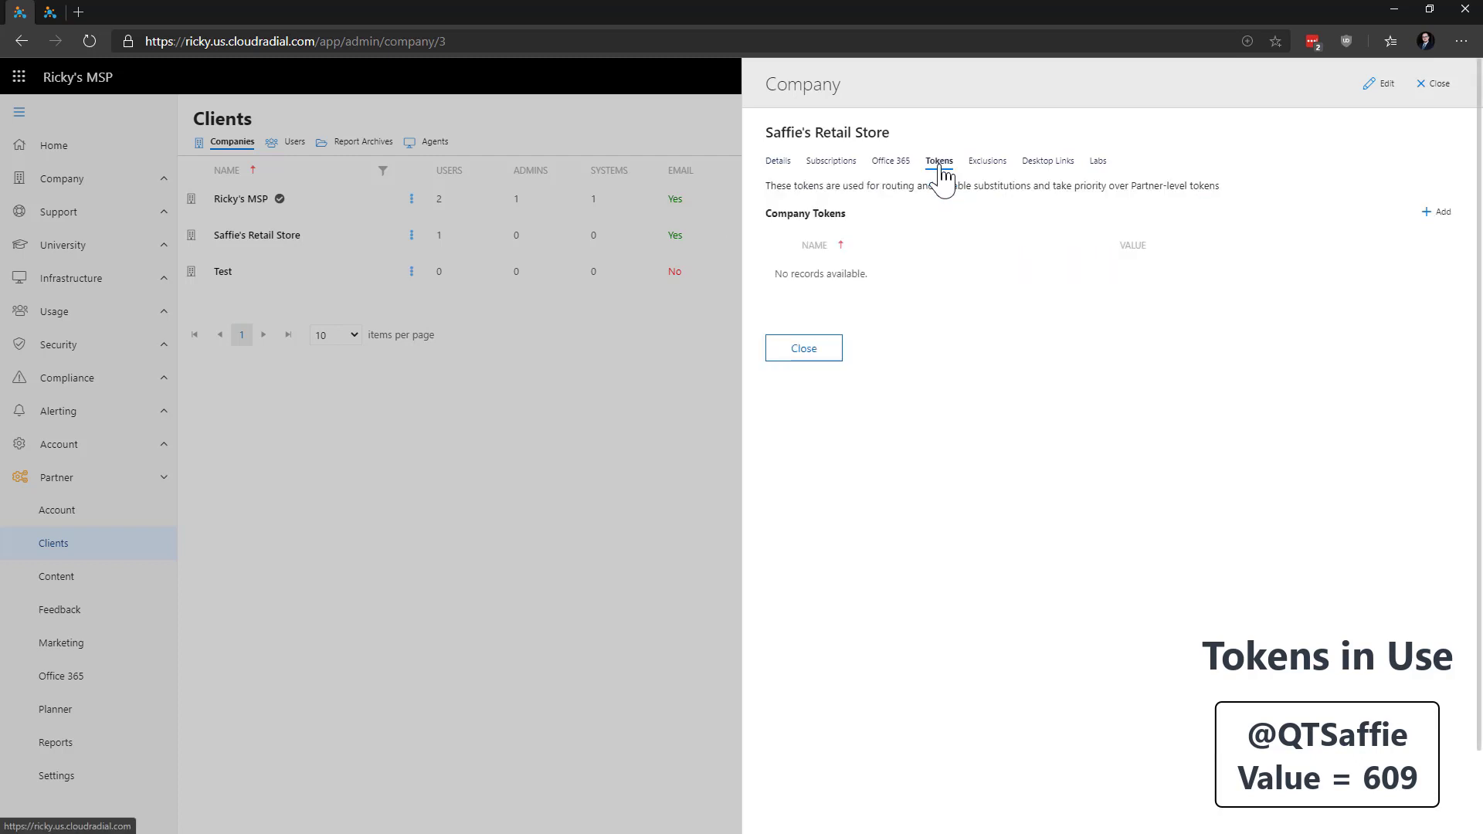
left_click(1436, 213)
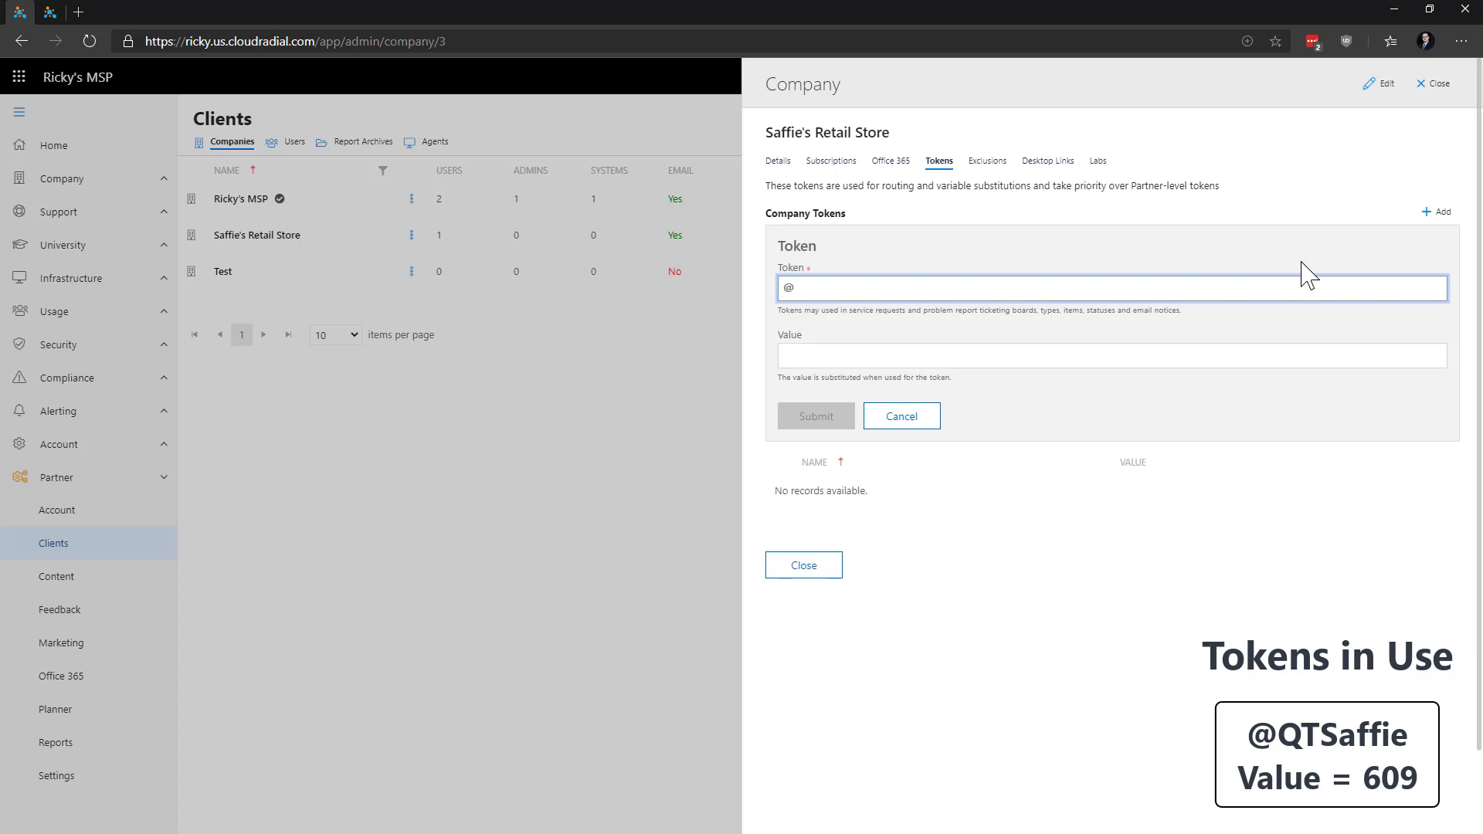
Save token Onboarding with value 609 and close the company details
type("Onb")
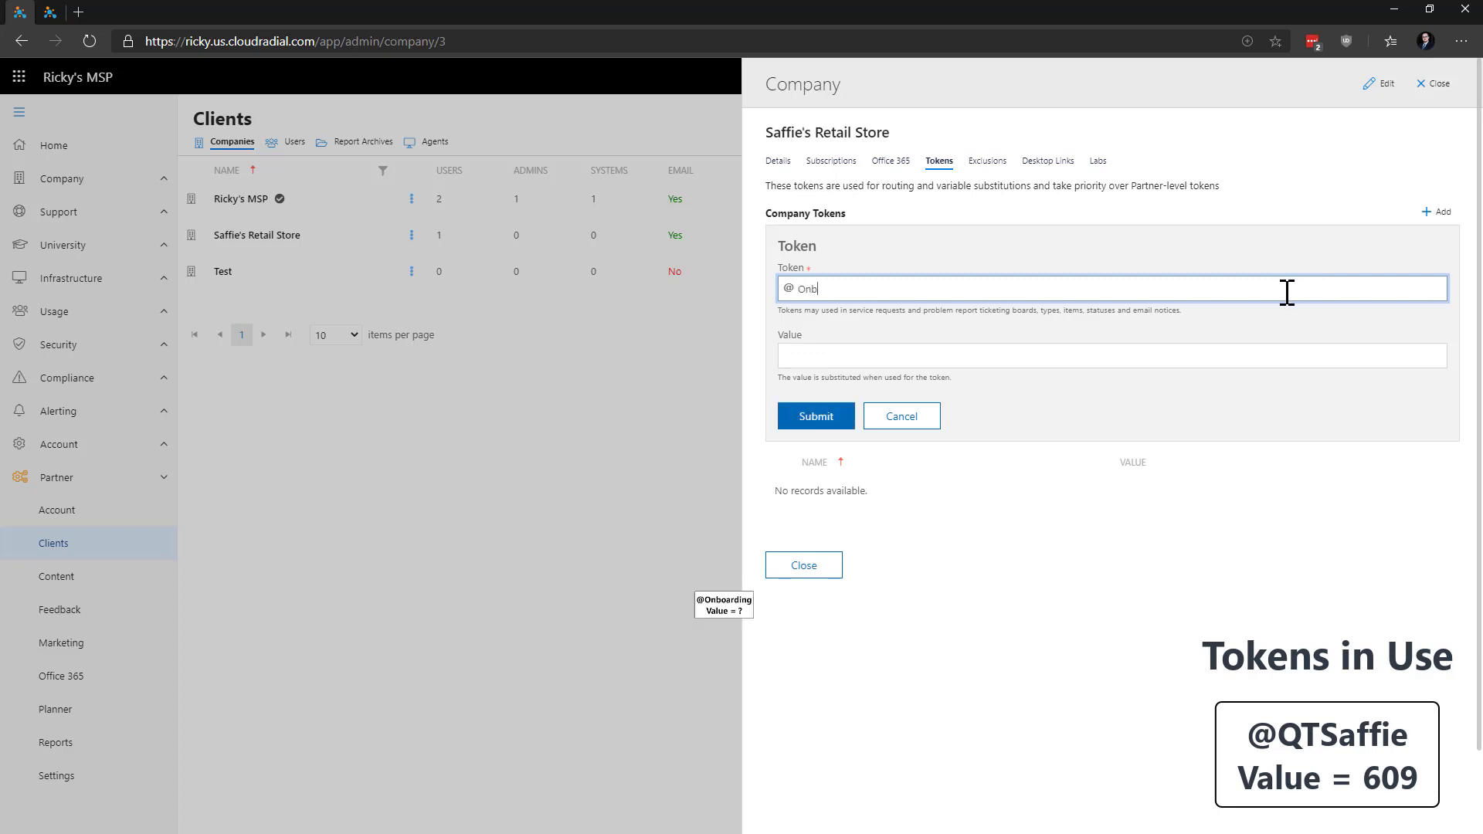
type("oarding")
key("Tab")
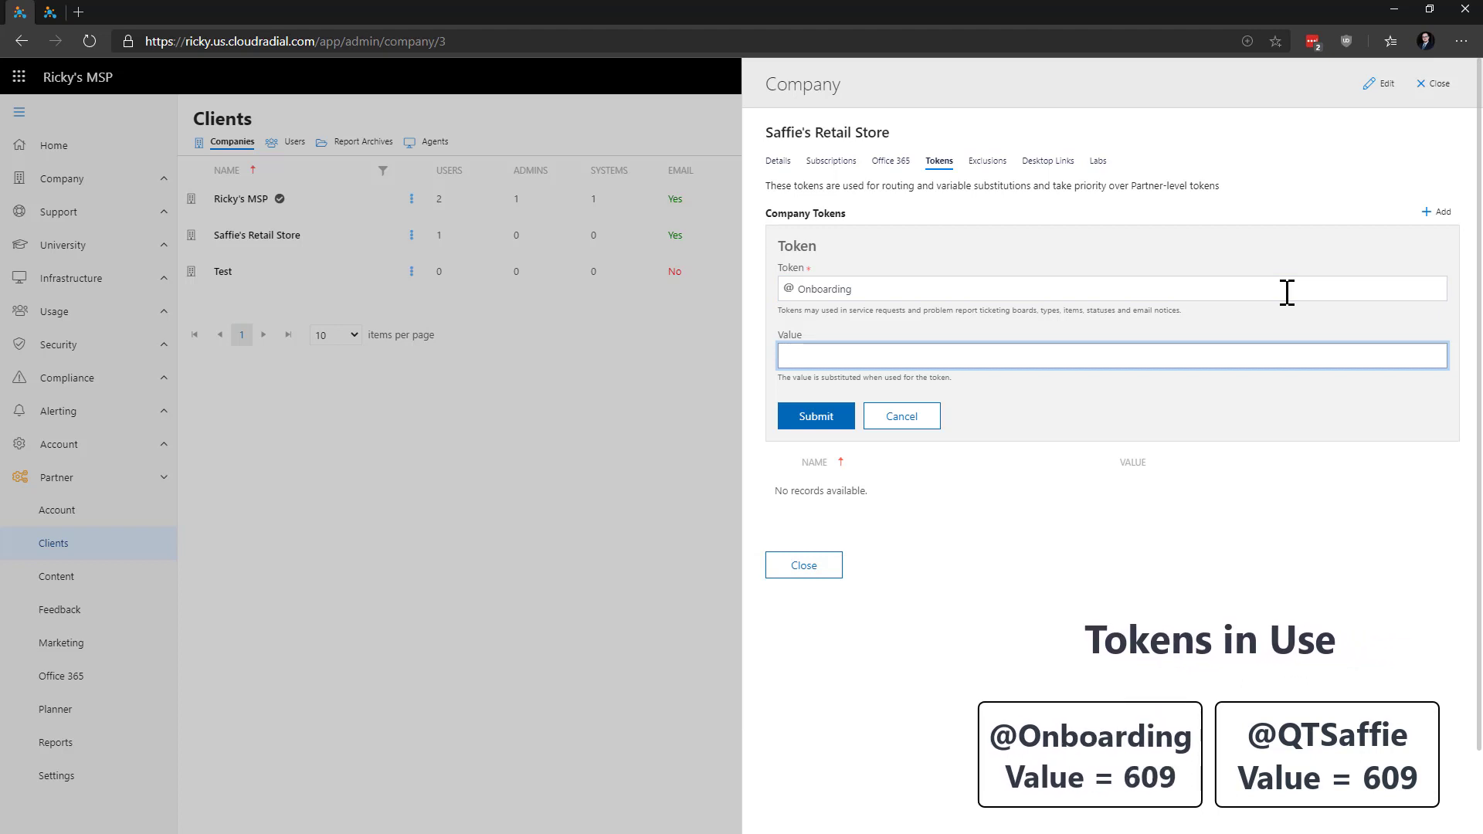
type("609")
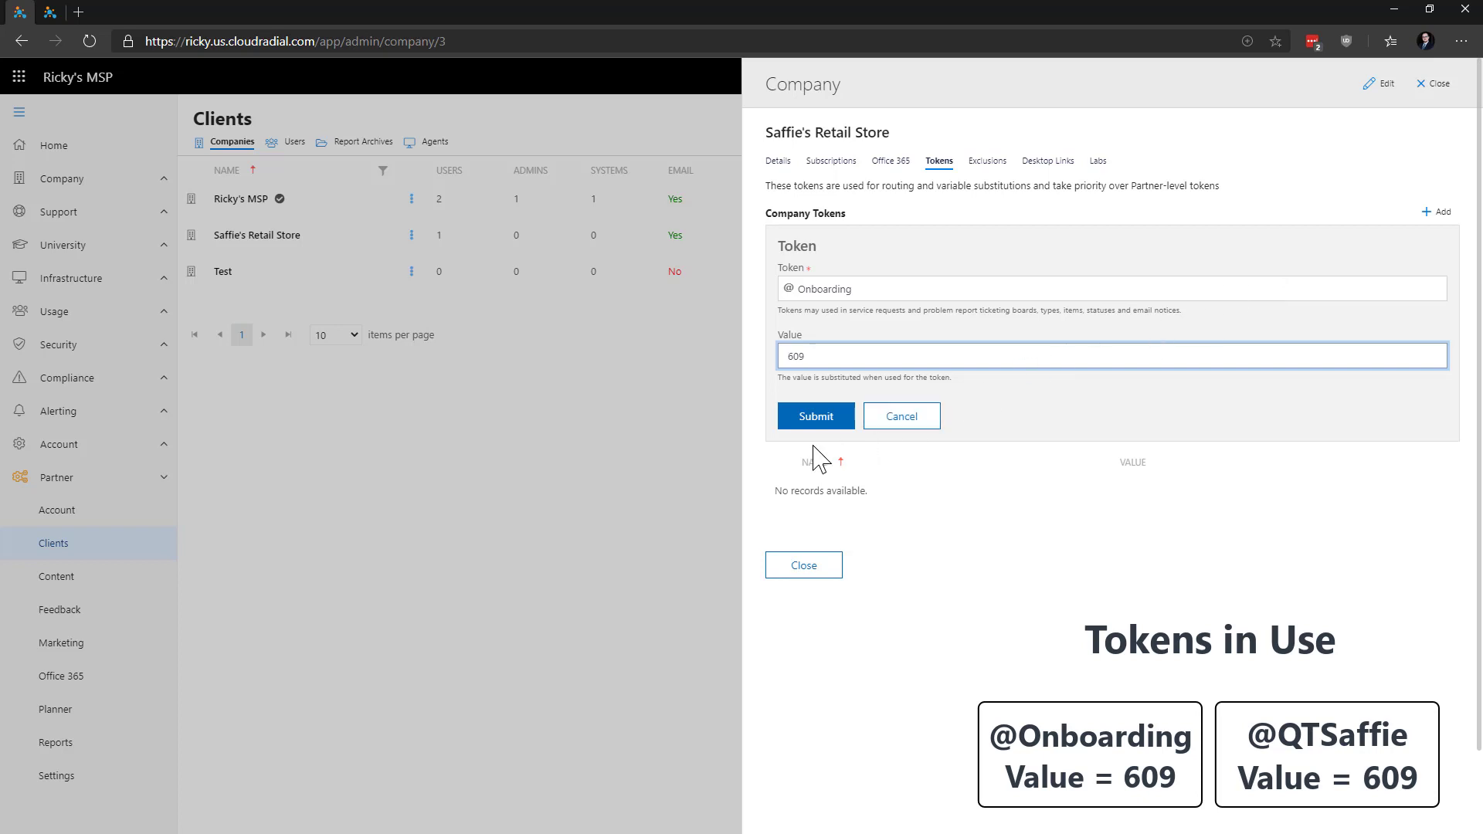
left_click(821, 421)
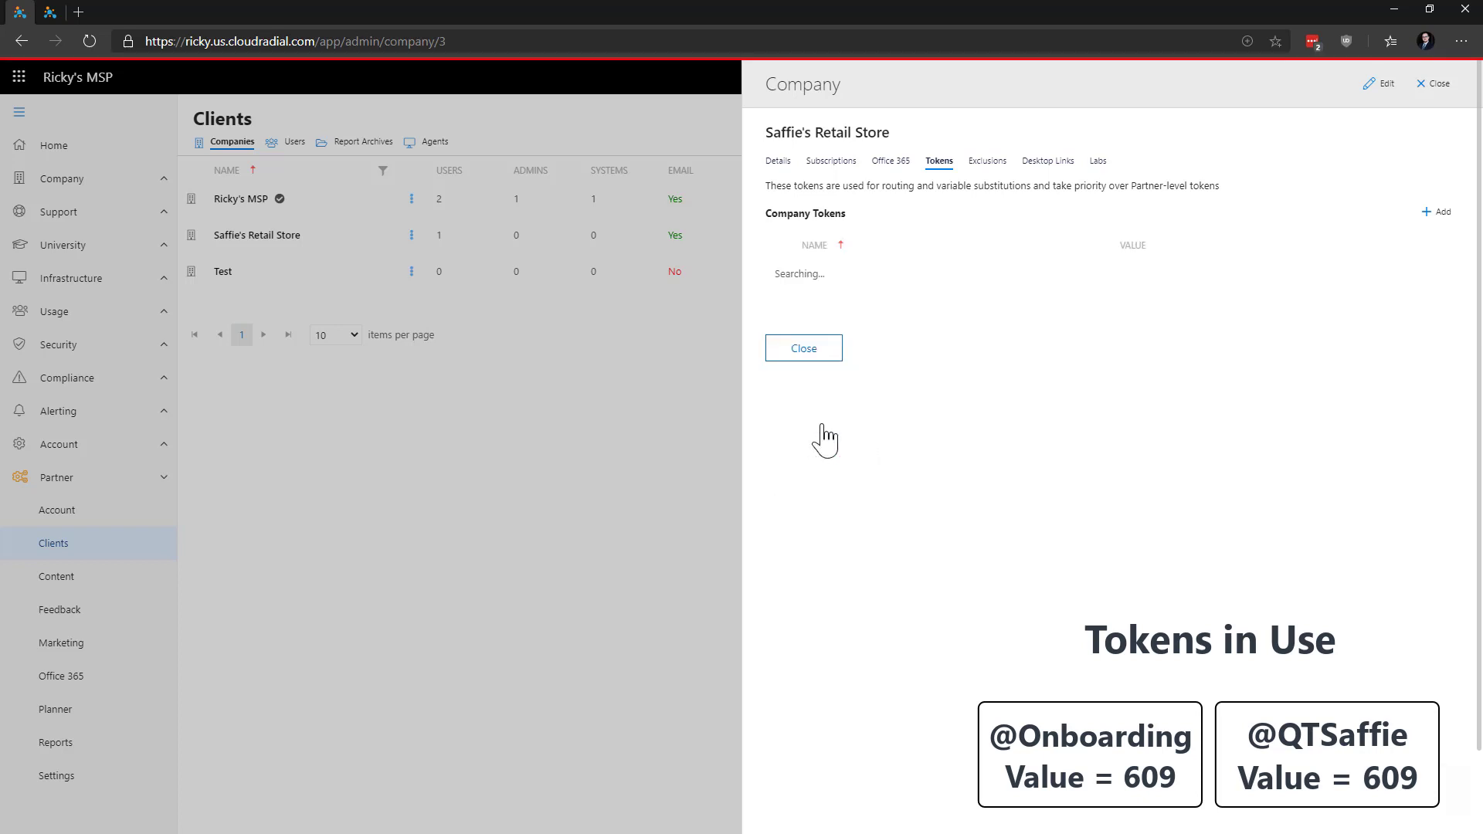
left_click(812, 366)
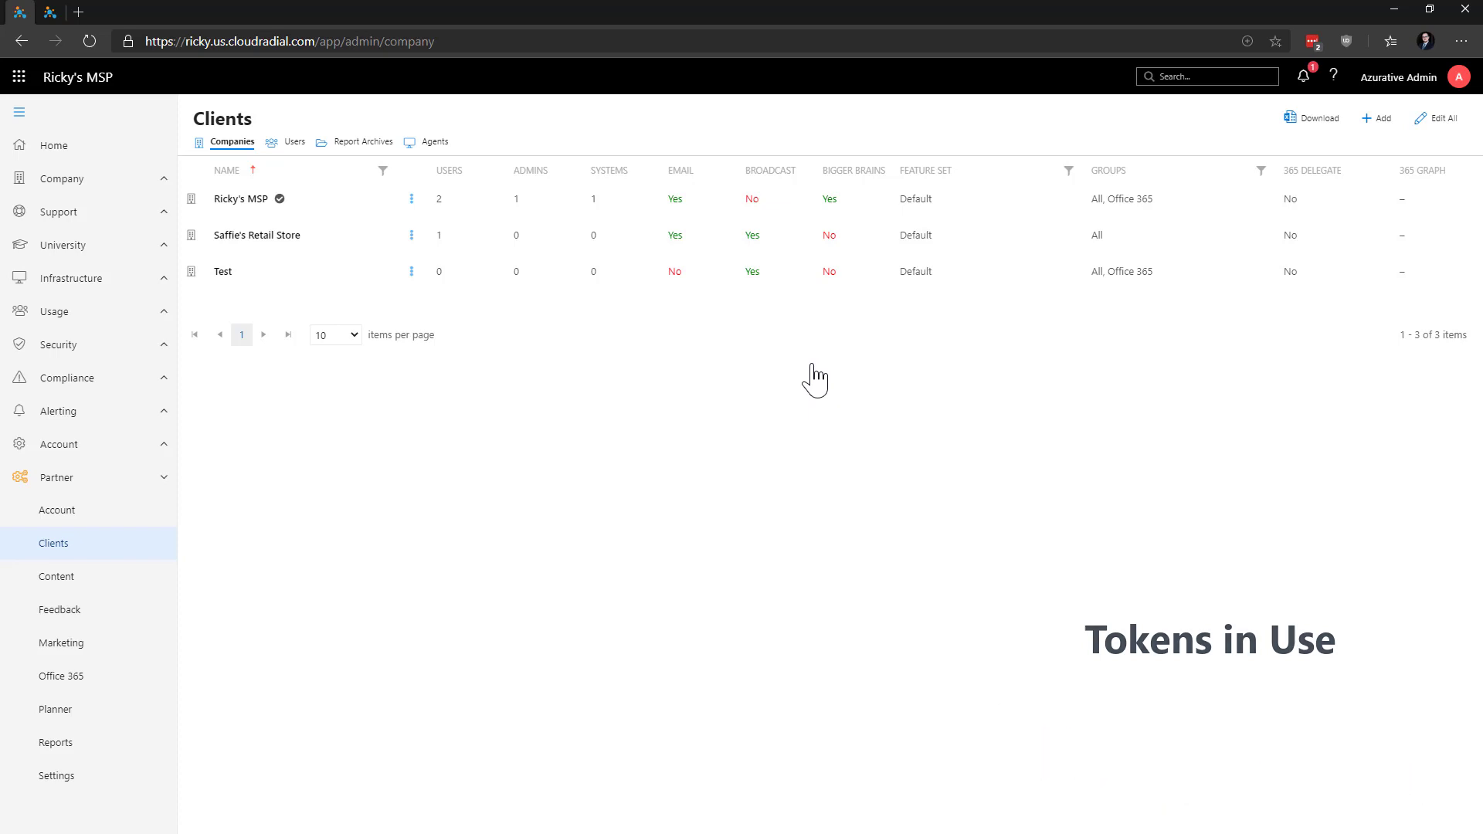
In the Saffie's Retail Store session, reload the Test request form to confirm SAFFIE CUSTOM appears, then cancel
left_click(48, 13)
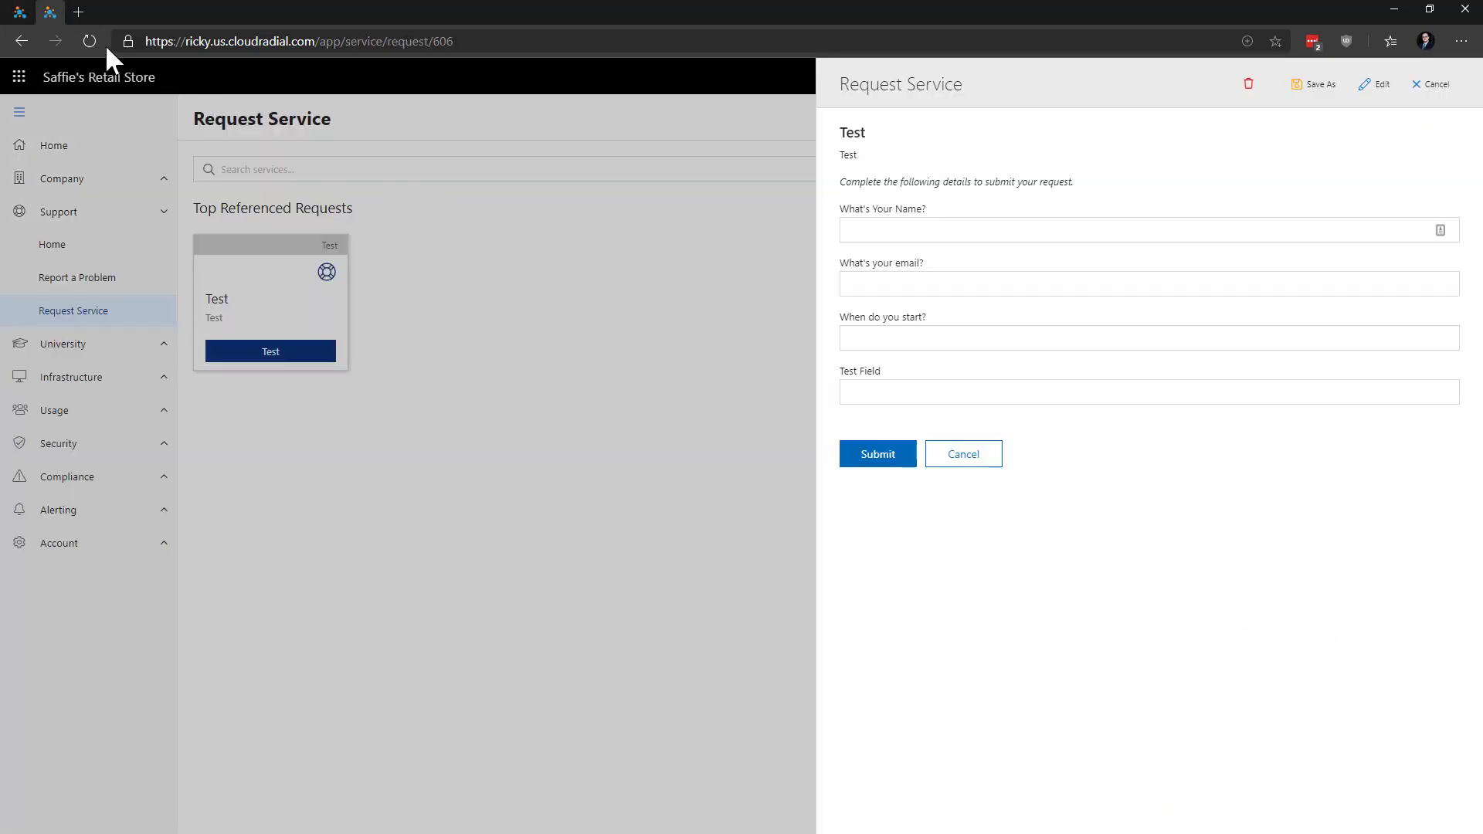
left_click(91, 41)
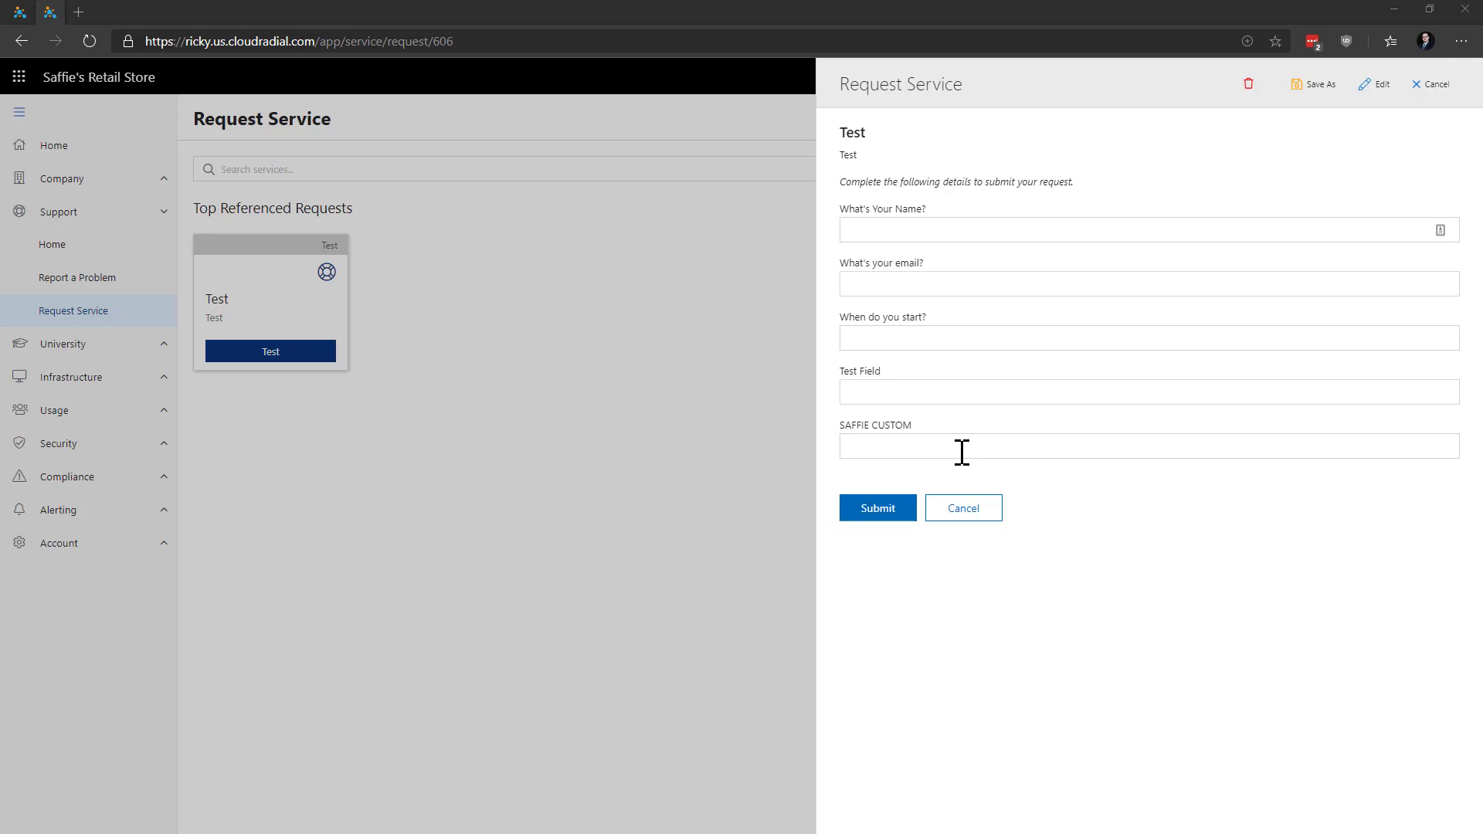
left_click(963, 512)
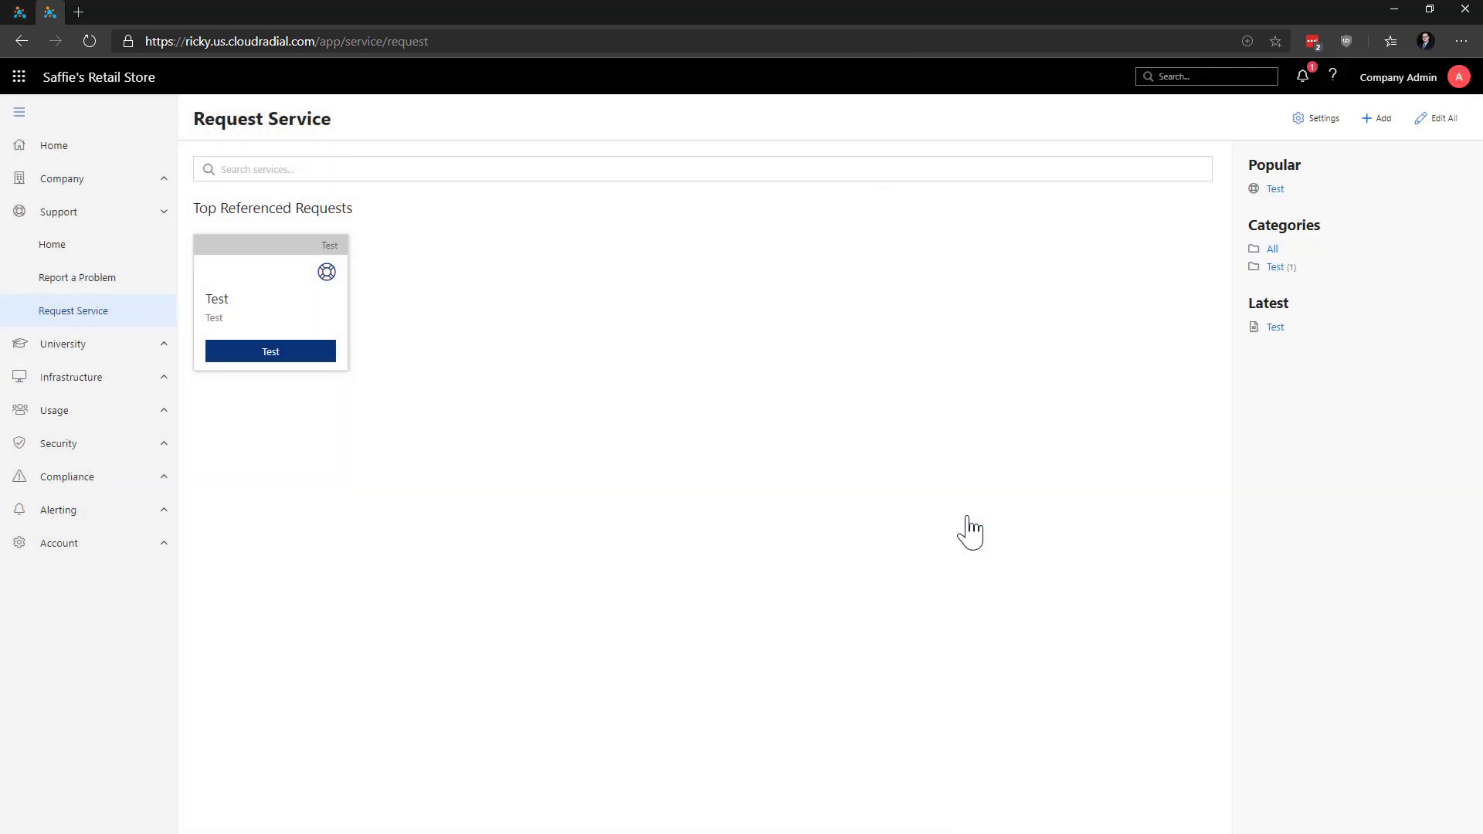